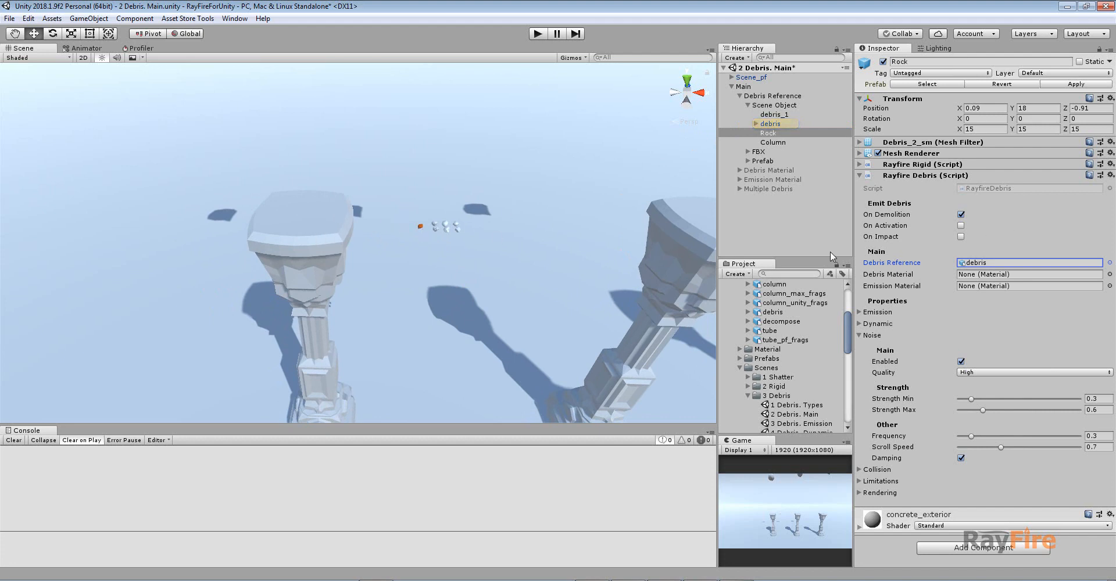
Frame the debris_1 object in the scene and assign it as the Debris Reference of the Rock under Scene Object
click(770, 115)
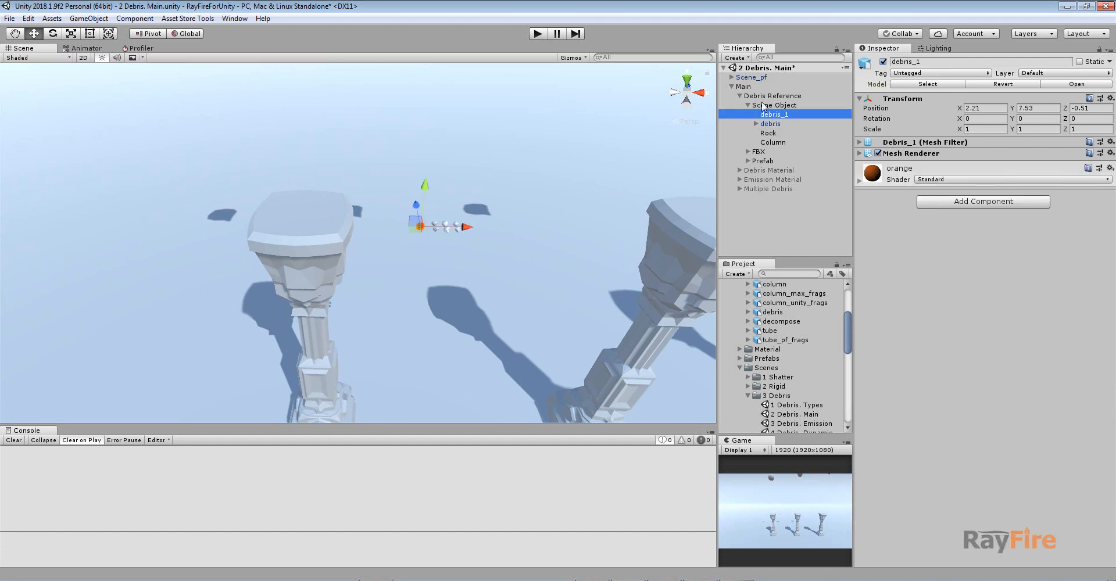
key(f)
scroll(384, 250, down, 4)
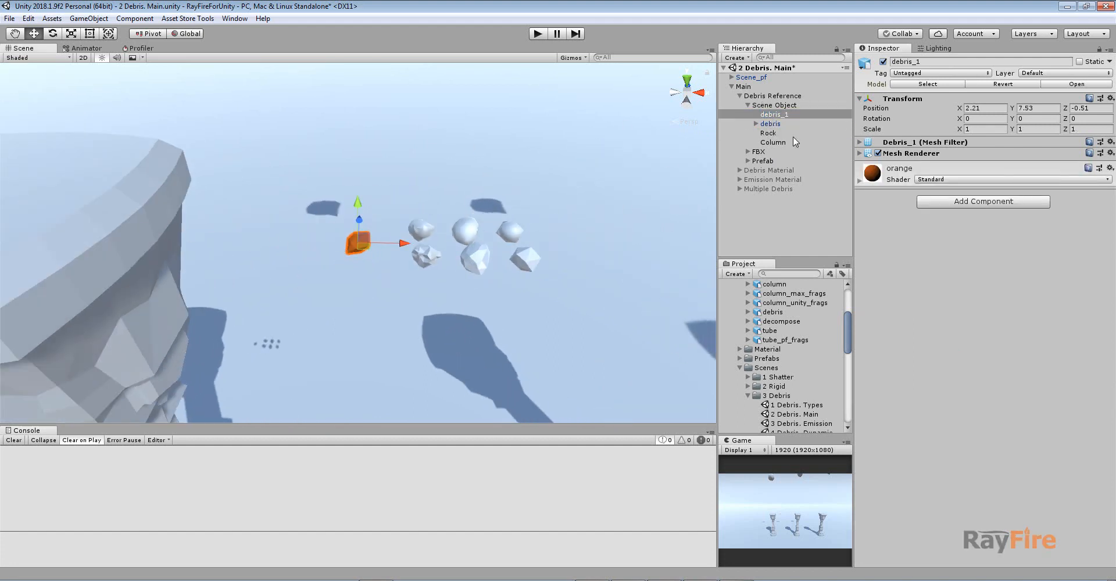
click(99, 193)
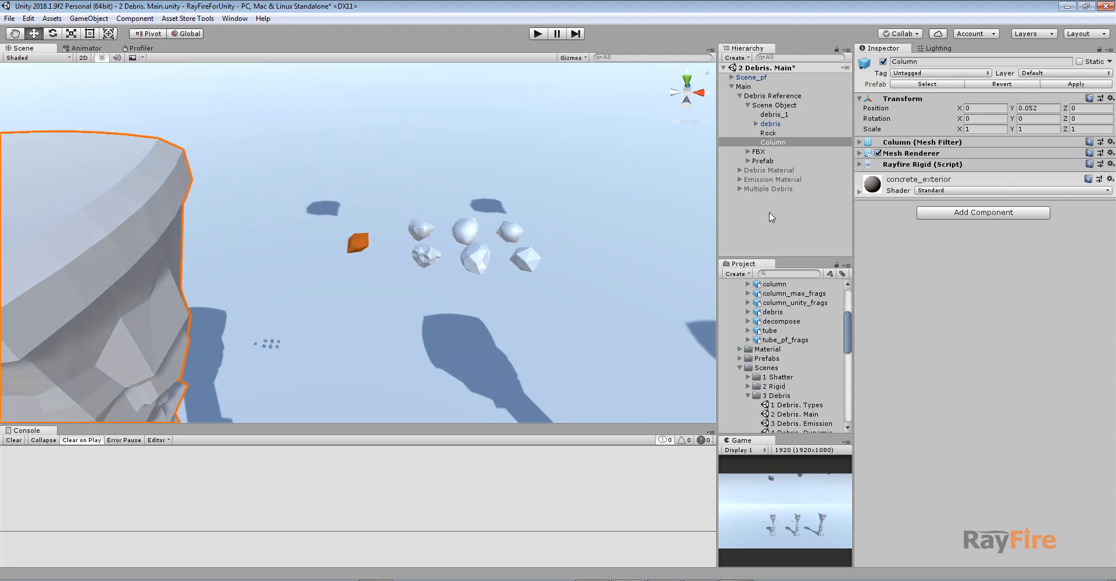
click(769, 134)
drag(773, 114, 979, 263)
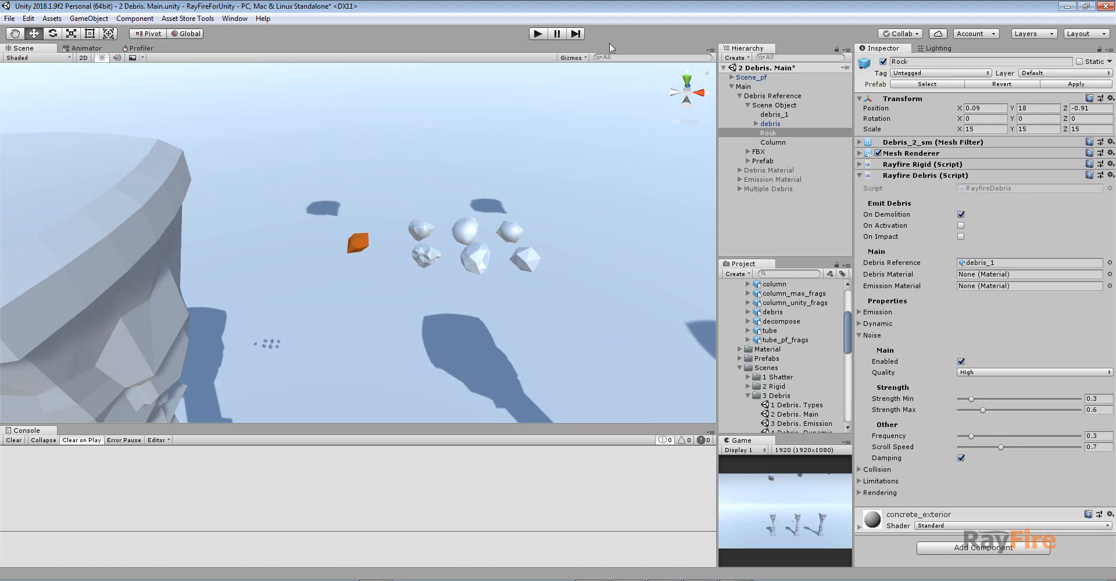
Run the simulation, pause it at the rock's demolition to examine the emitted debris up close, and stop it
click(538, 34)
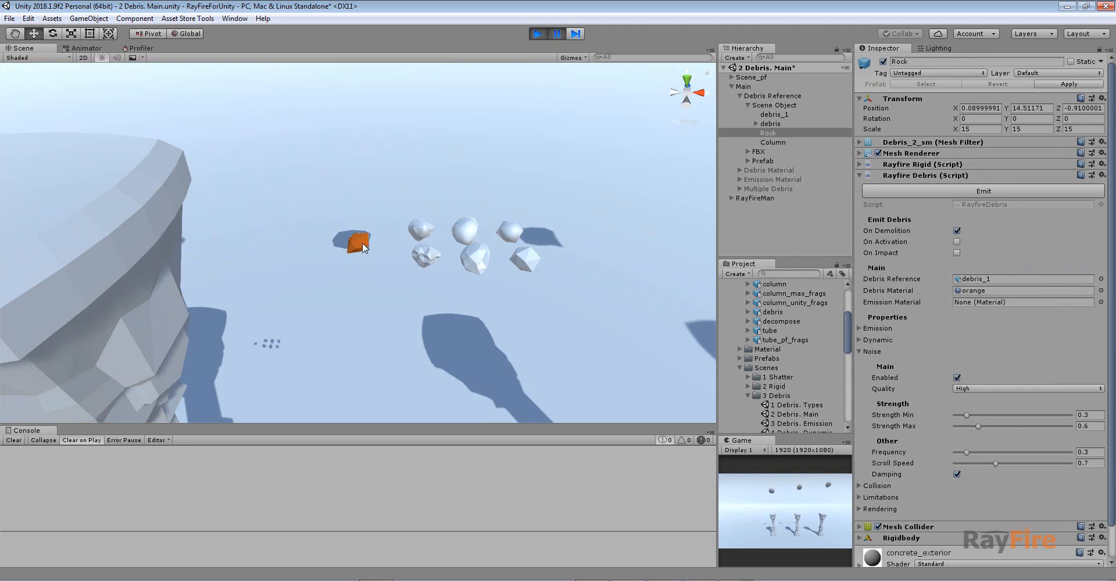
scroll(362, 243, down, 10)
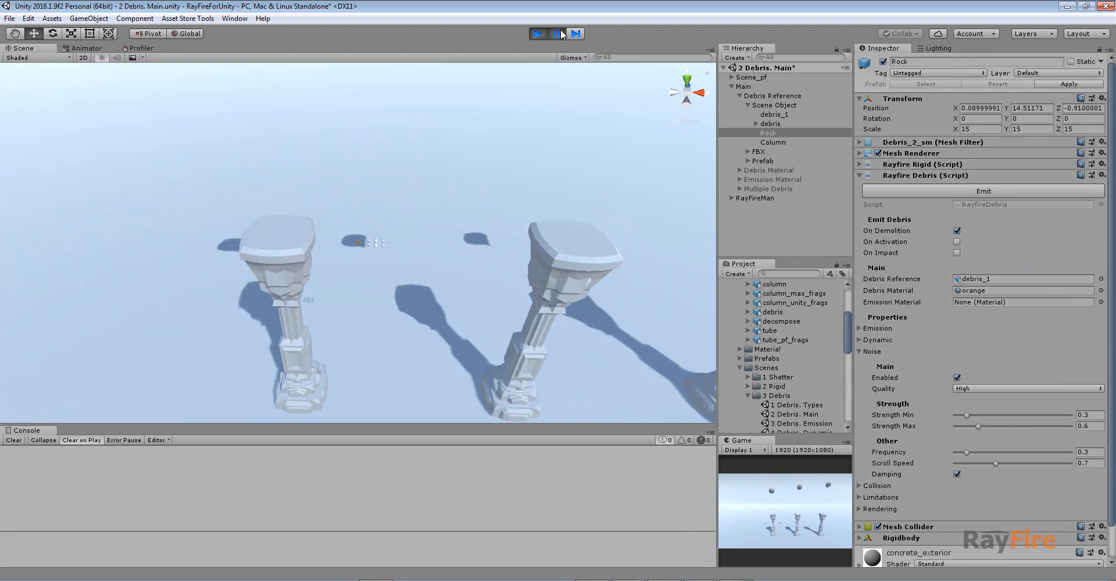
click(562, 35)
click(562, 35)
scroll(215, 216, up, 5)
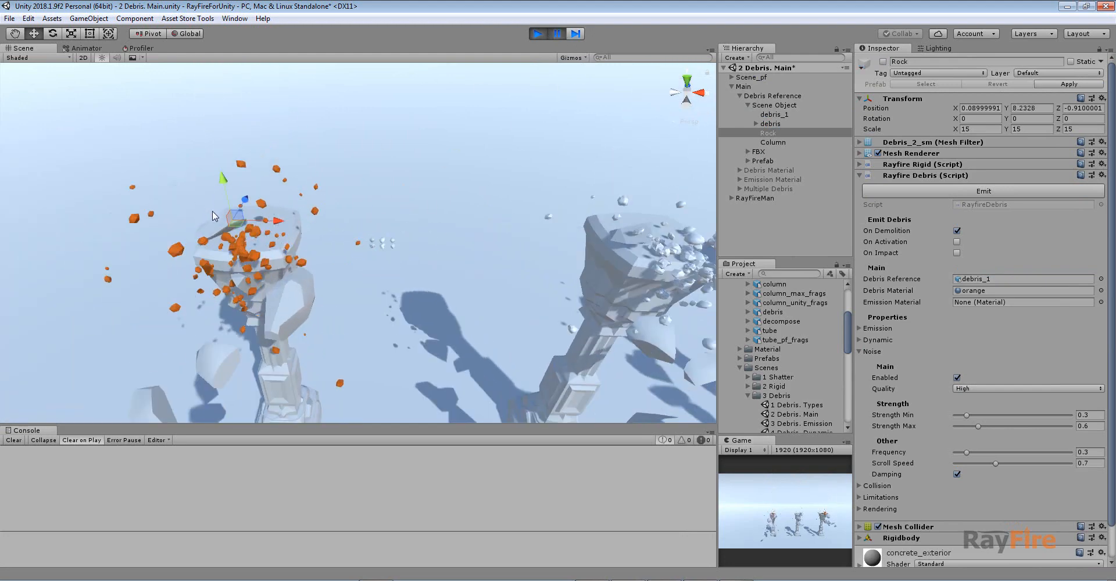
scroll(215, 216, up, 8)
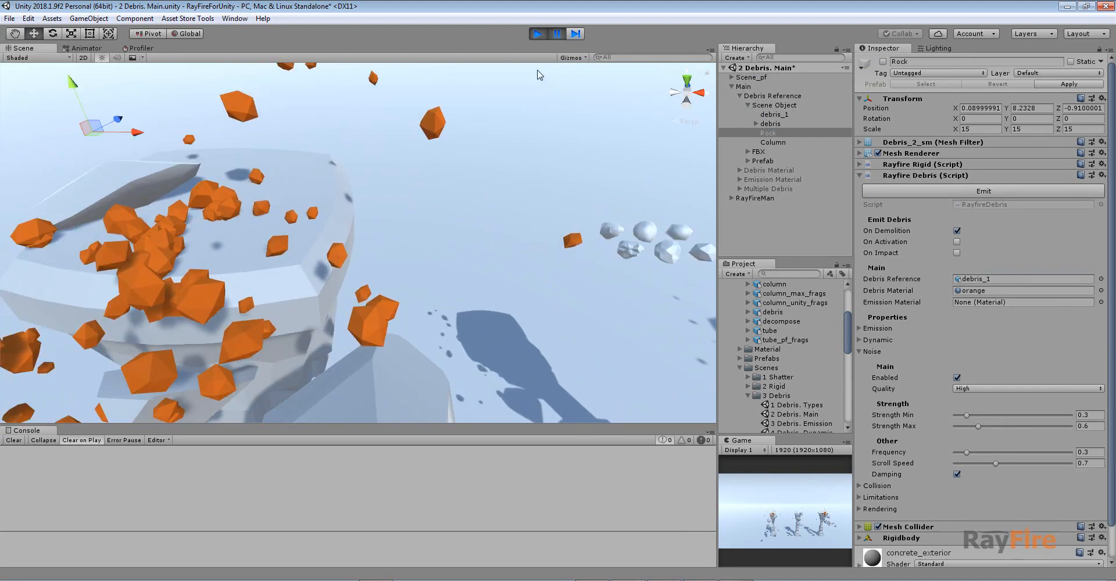
click(538, 35)
Expand the debris group and examine its child meshes, including debris_1_sm, up close in the scene
middle_drag(547, 167, 404, 176)
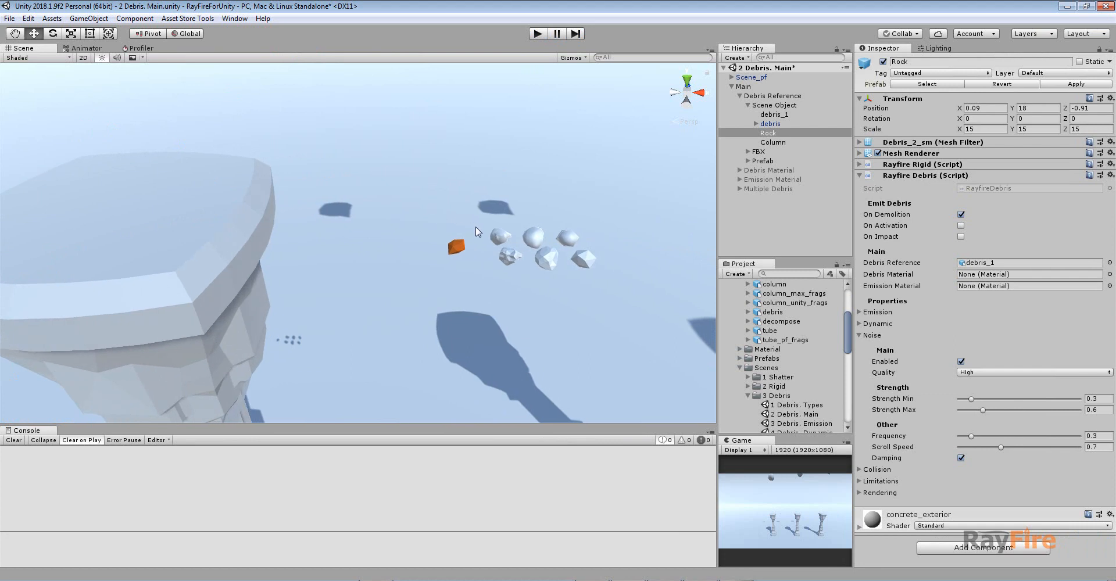
click(499, 240)
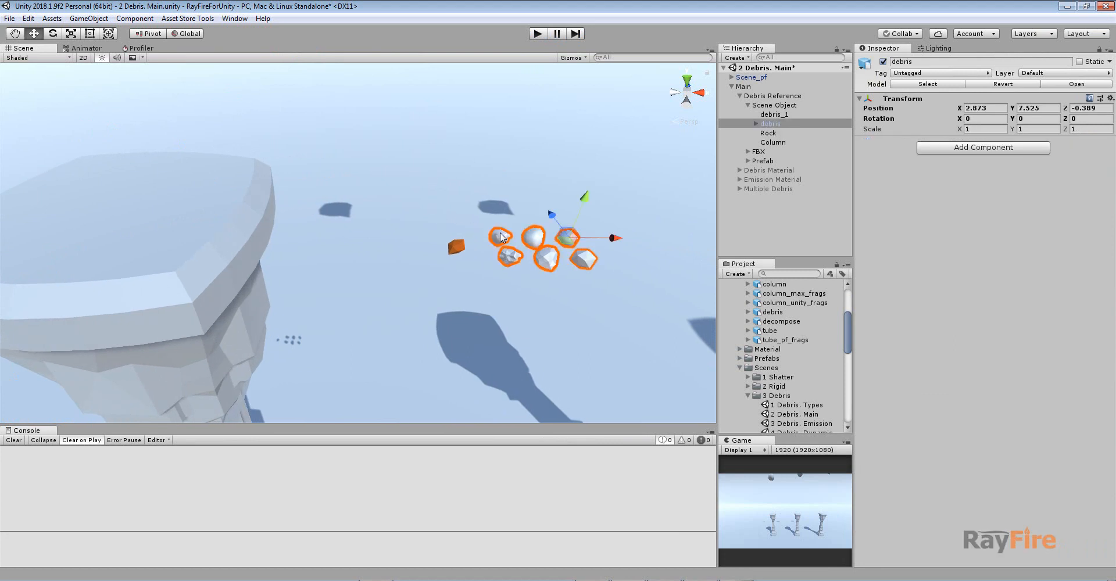
click(756, 126)
click(755, 124)
click(779, 133)
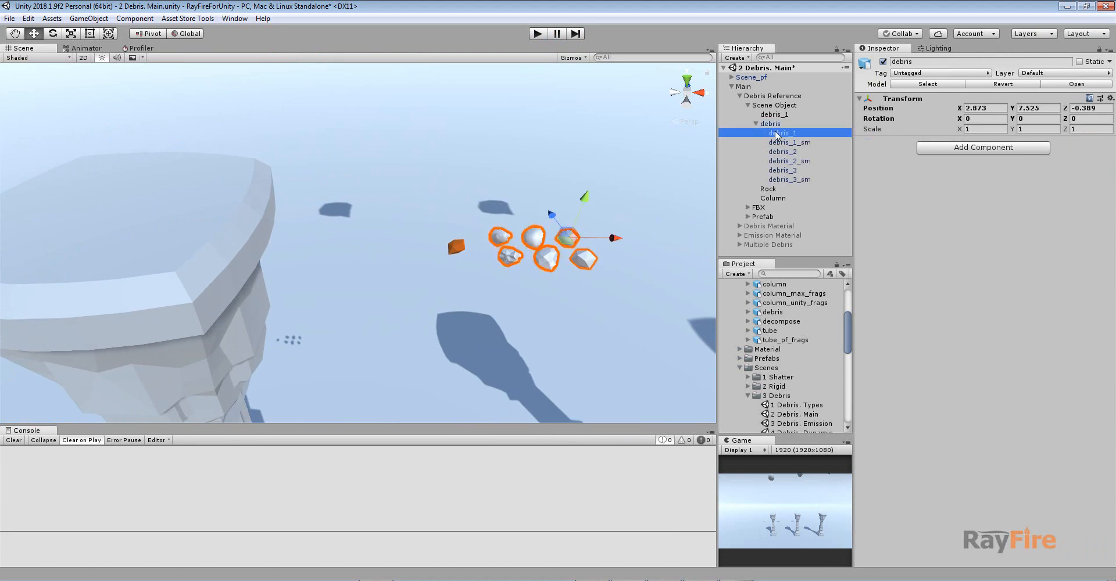
click(782, 143)
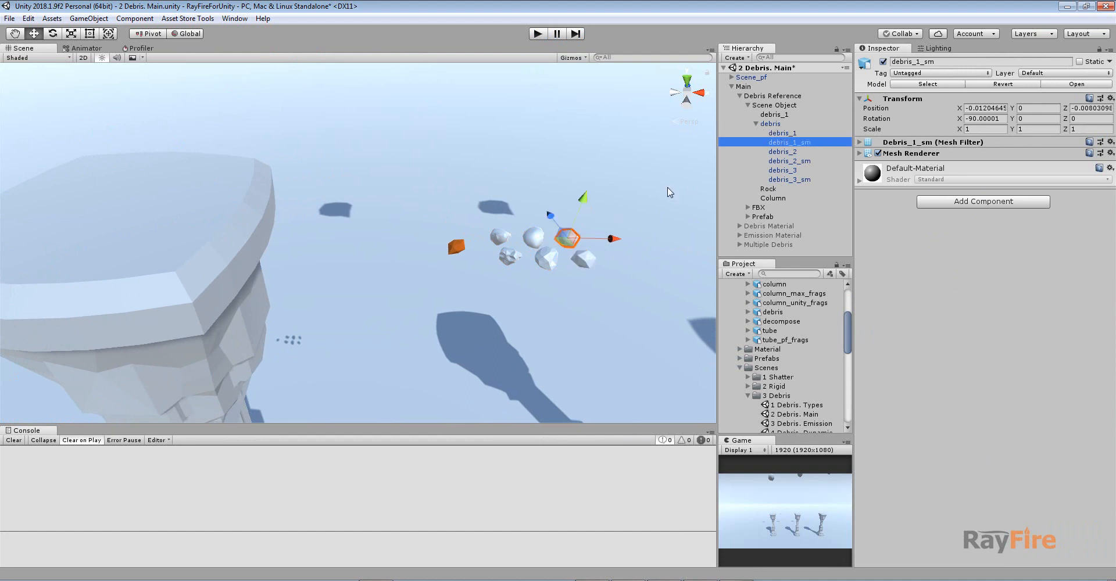
middle_drag(641, 193, 353, 222)
scroll(603, 189, up, 5)
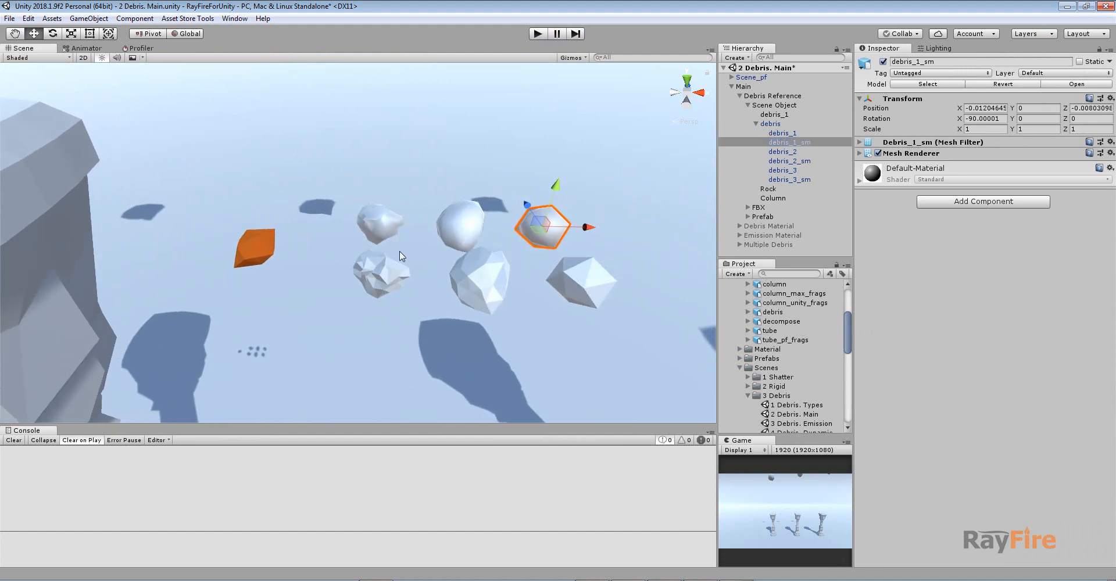
scroll(363, 257, down, 1)
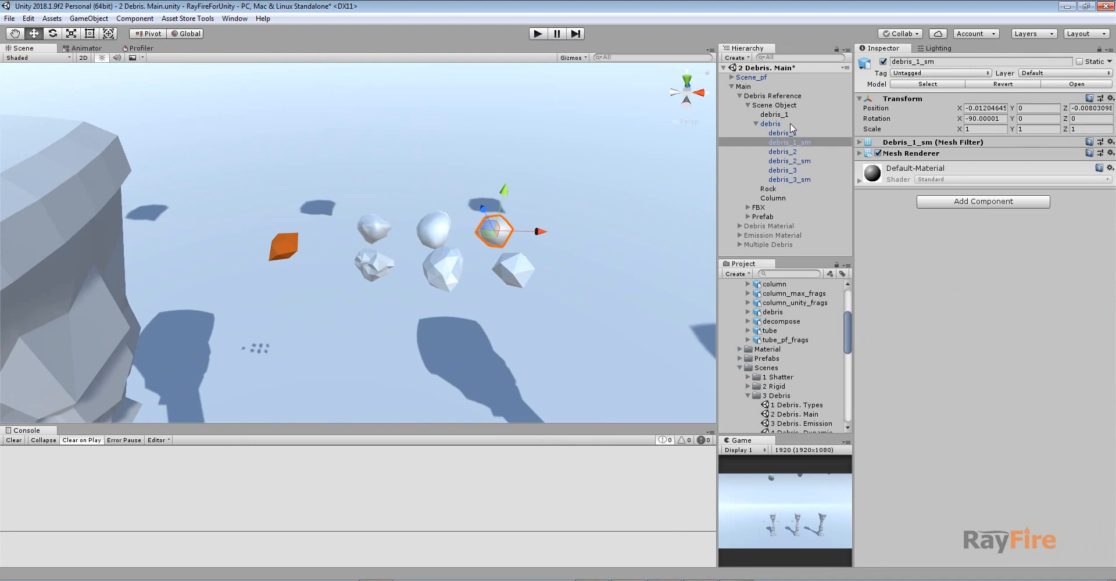
Set the Rock's Debris Reference to the debris parent object
click(764, 189)
drag(771, 124, 995, 265)
scroll(459, 227, down, 5)
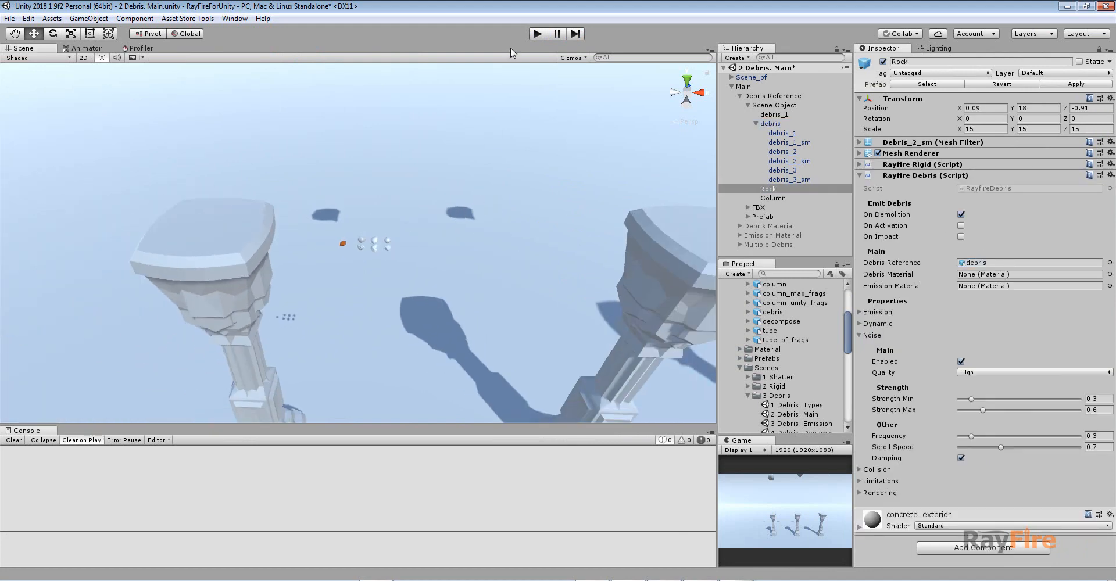
Simulate the demolition with the debris group as reference, pause to compare its fragments with the orange debris_1 object, and stop the simulation
click(536, 33)
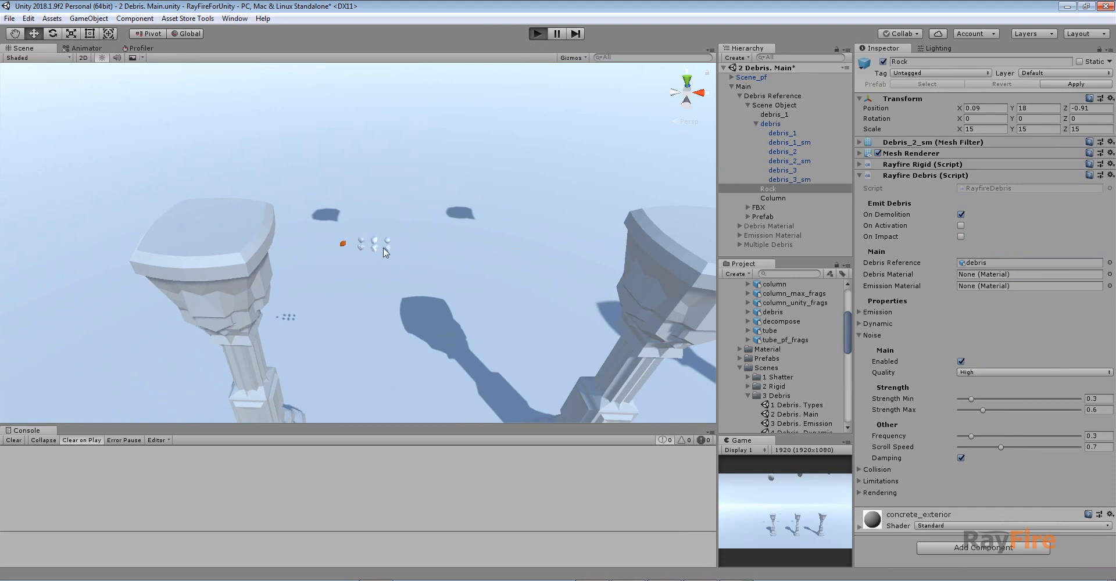
click(559, 35)
scroll(223, 189, up, 5)
middle_drag(157, 224, 357, 244)
scroll(357, 244, up, 2)
scroll(355, 263, up, 3)
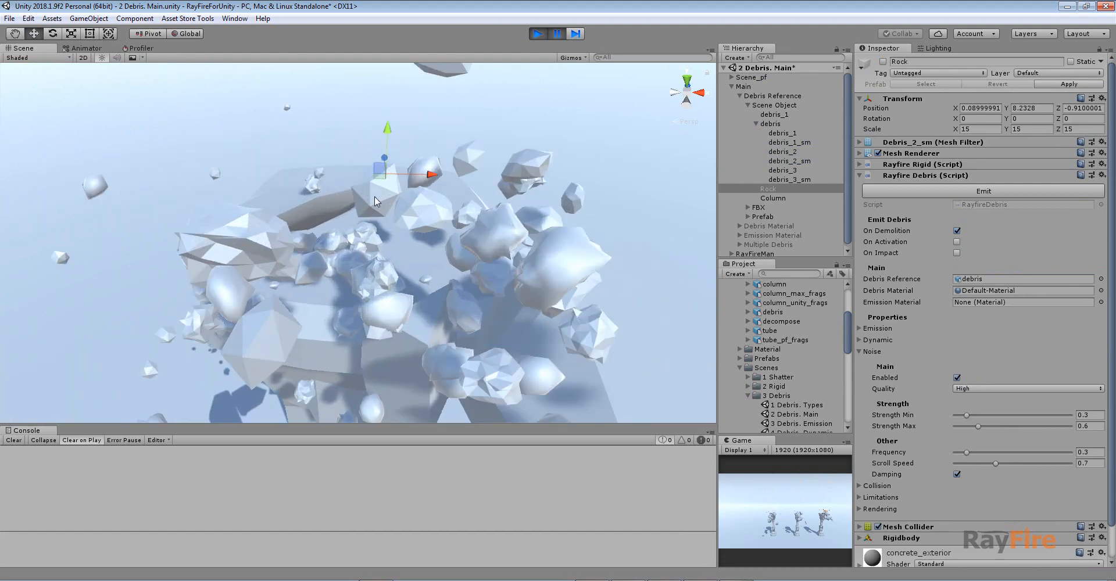
middle_drag(401, 299, 364, 246)
scroll(340, 274, down, 5)
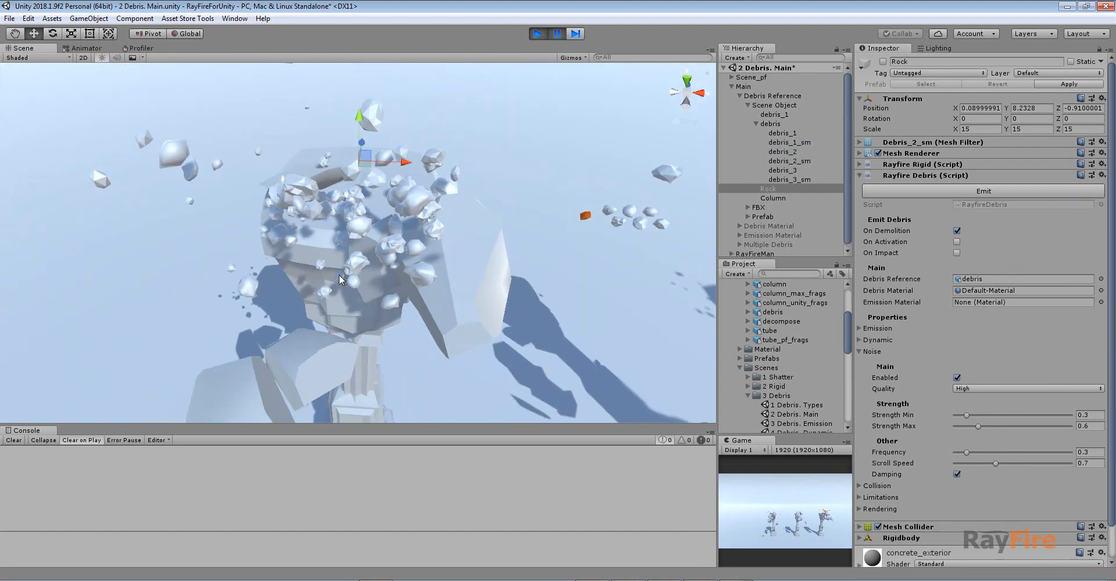
middle_drag(544, 223, 465, 235)
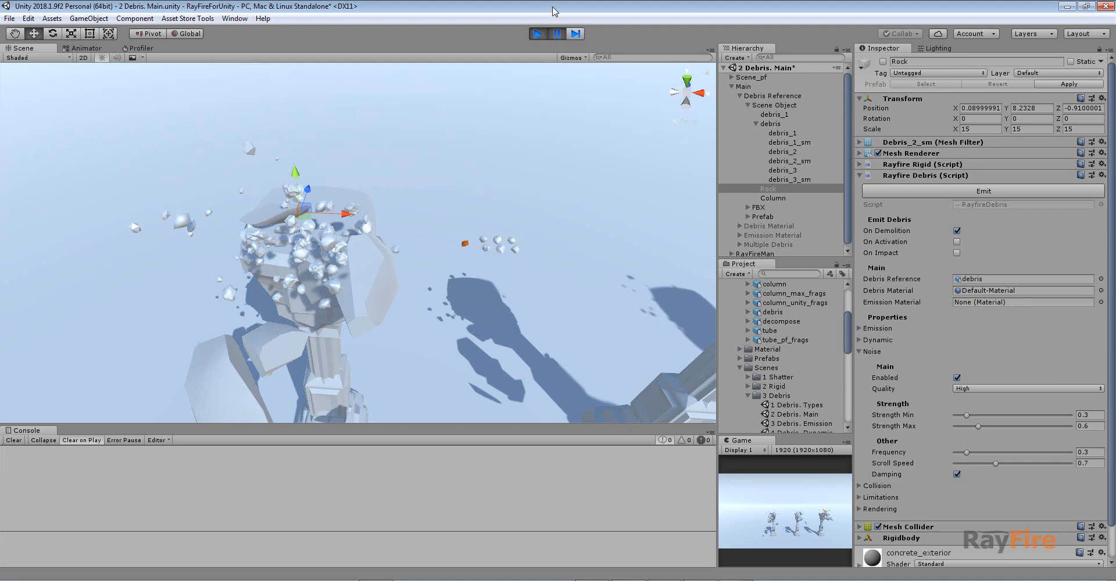
scroll(337, 220, up, 2)
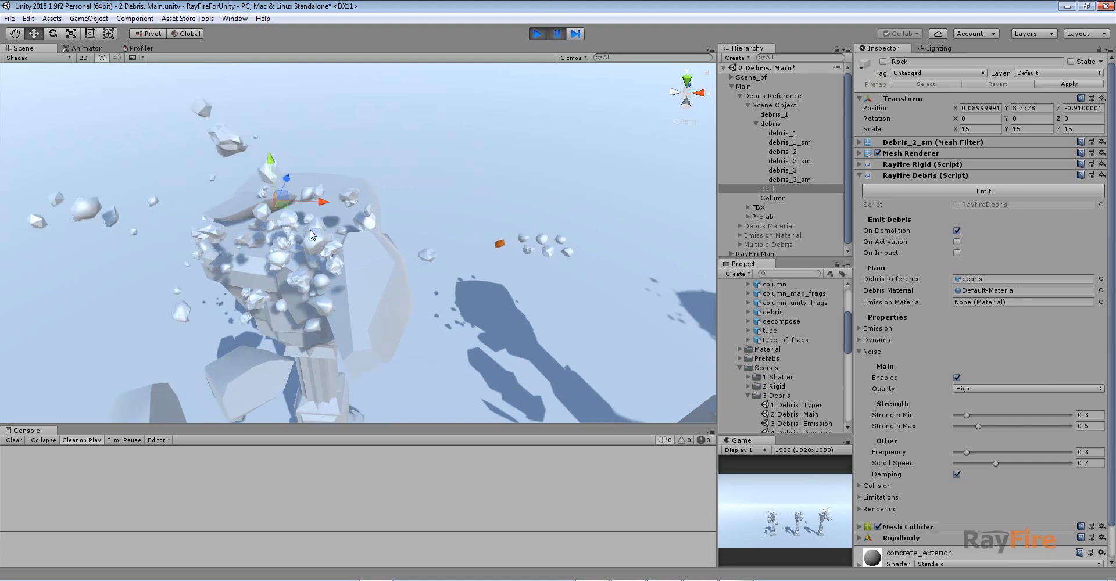
click(499, 246)
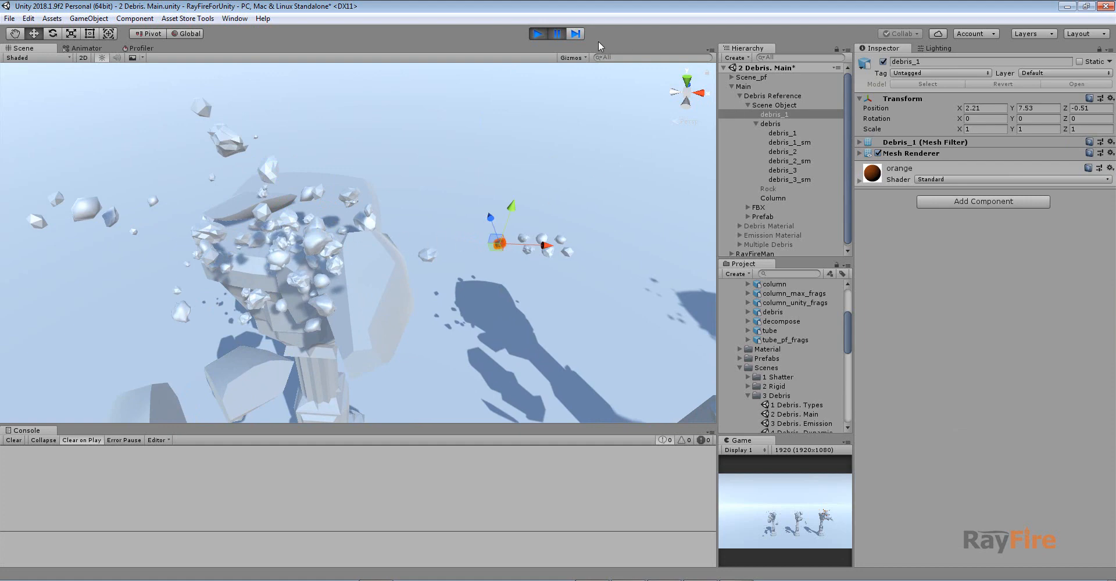
click(538, 34)
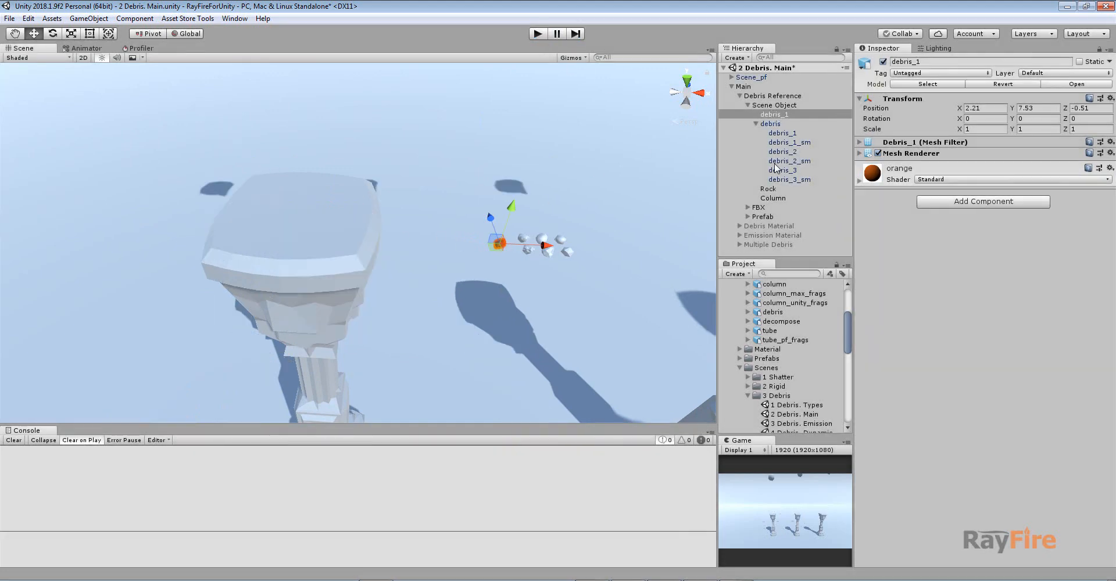
Review the Rock's Debris Material setting and frame the debris group in the scene
click(774, 188)
click(964, 273)
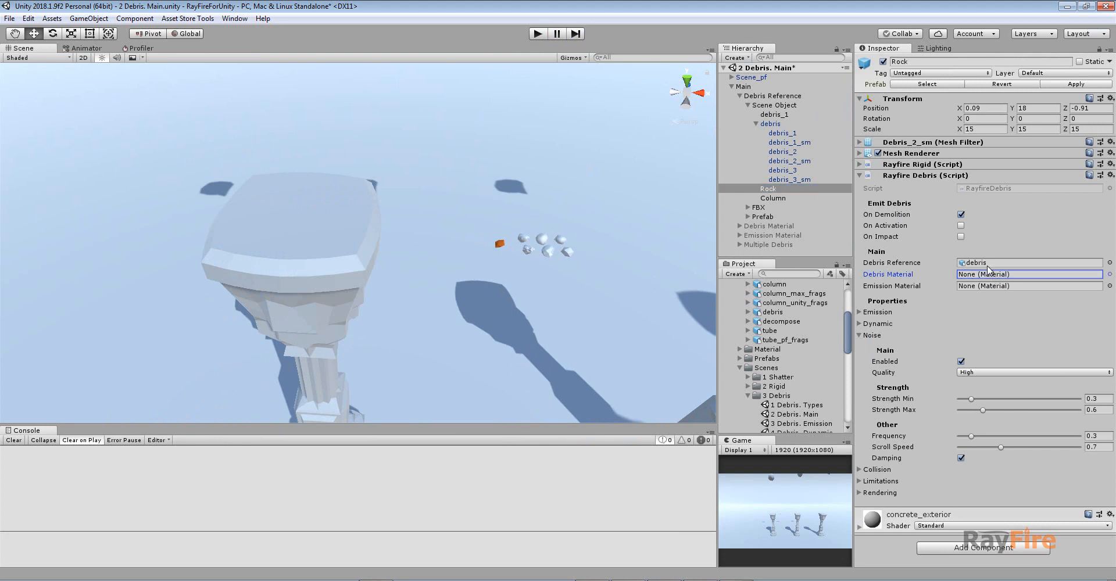
click(500, 244)
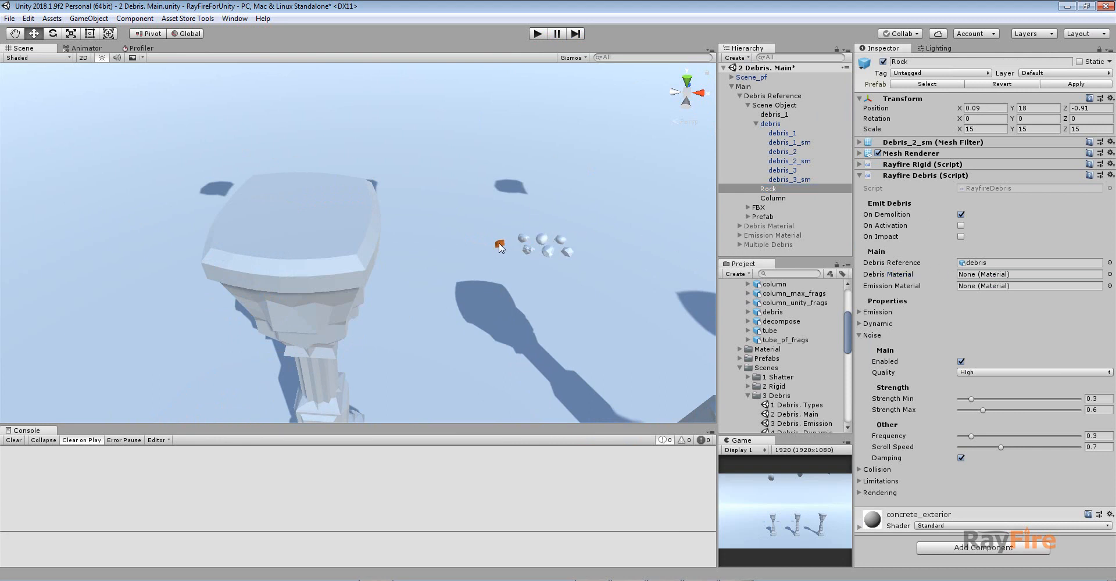
click(538, 244)
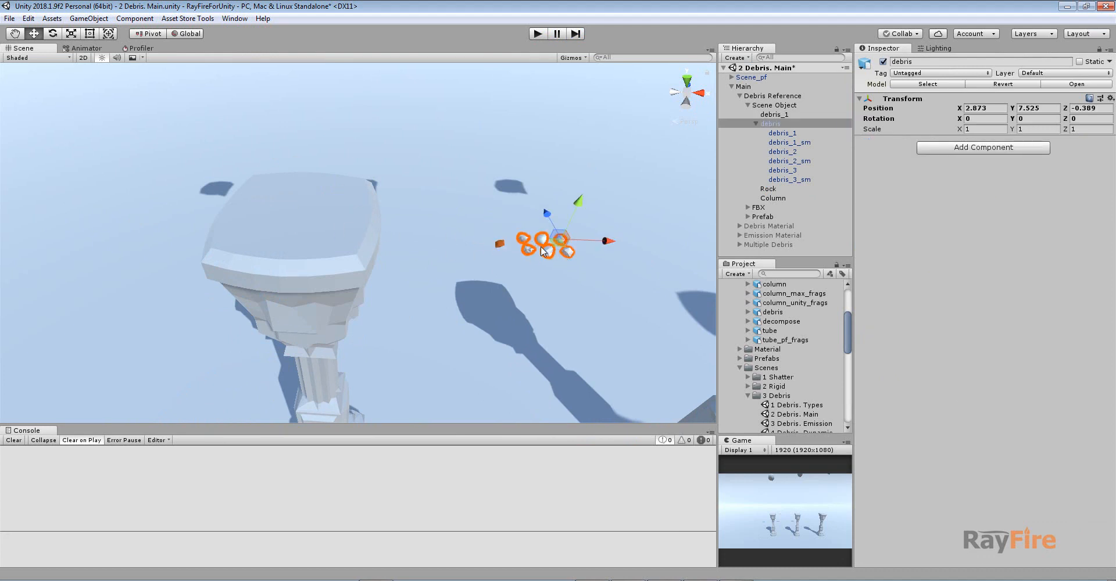
key(f)
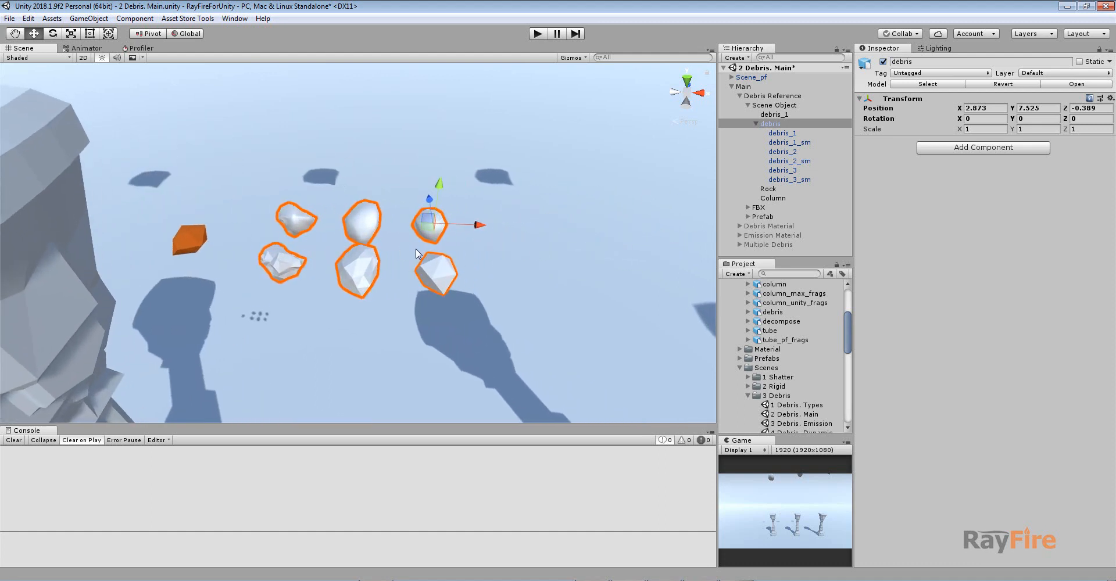
scroll(416, 253, down, 3)
Collapse the debris and Scene Object groups and expand the FBX group in the hierarchy
click(756, 124)
click(748, 105)
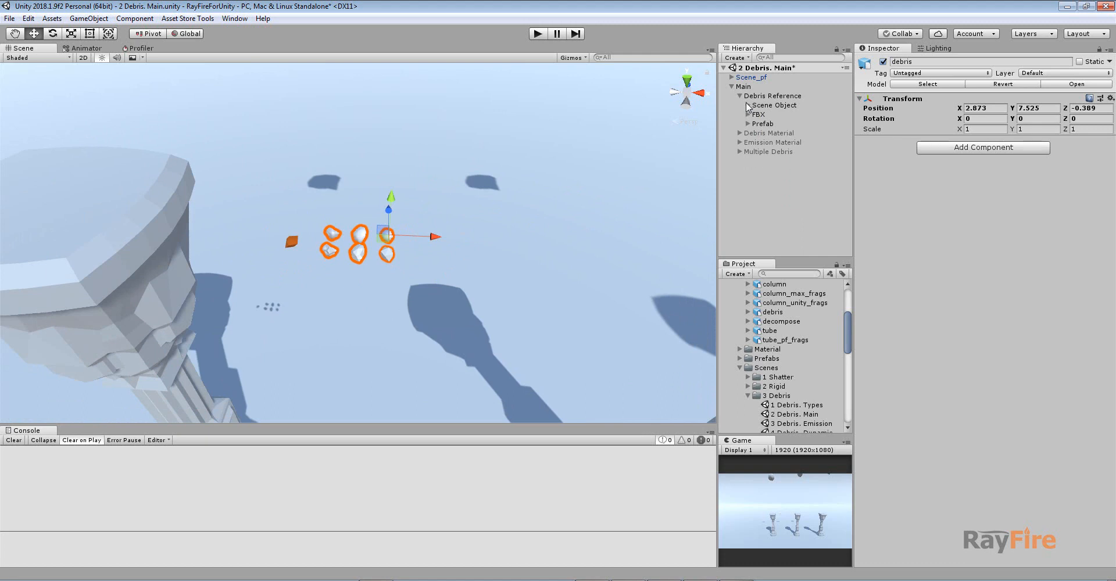
click(748, 115)
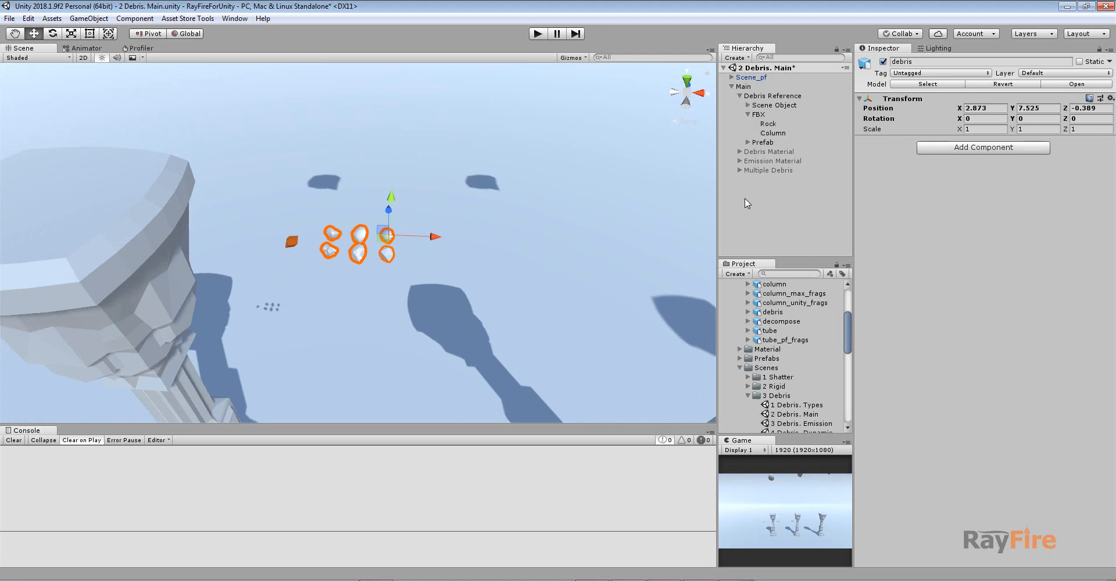
Collapse the Scenes folder and expand the debris model asset in the Tutorial Fbx folder to examine its meshes
click(740, 368)
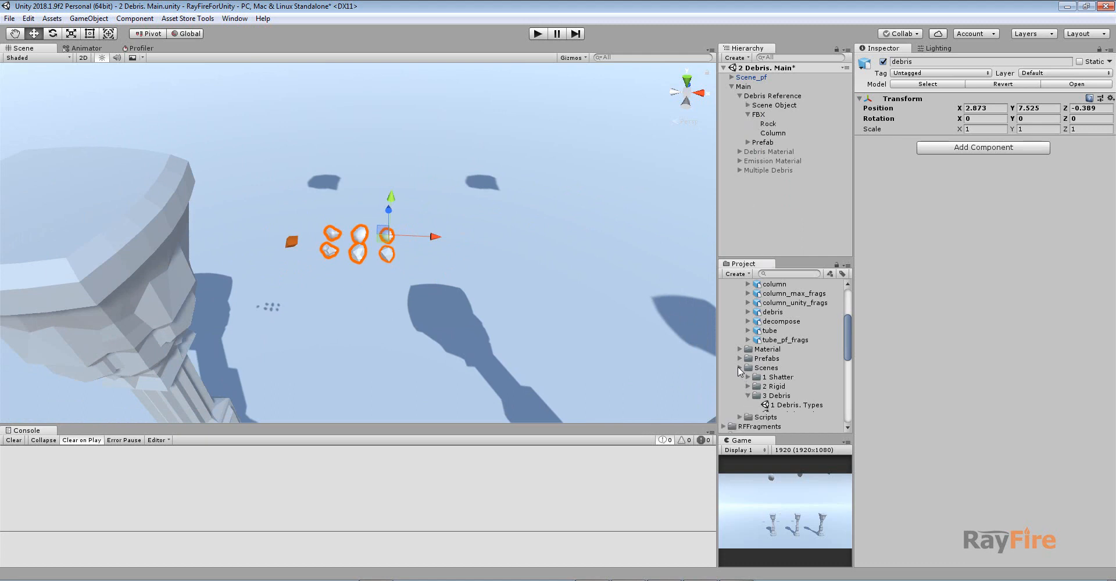
scroll(740, 369, up, 3)
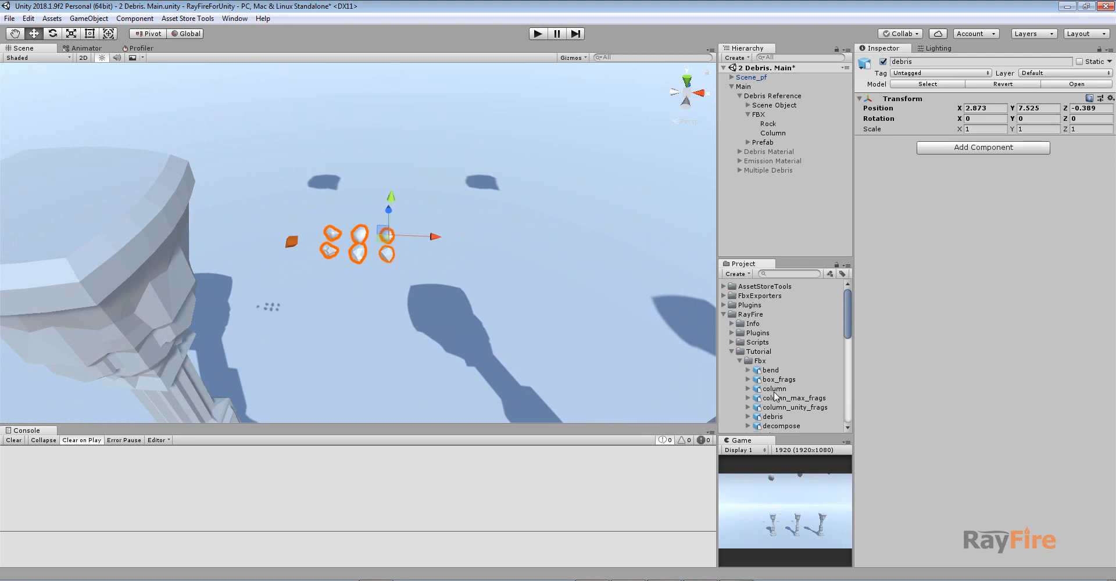
scroll(759, 379, down, 3)
click(754, 382)
click(749, 382)
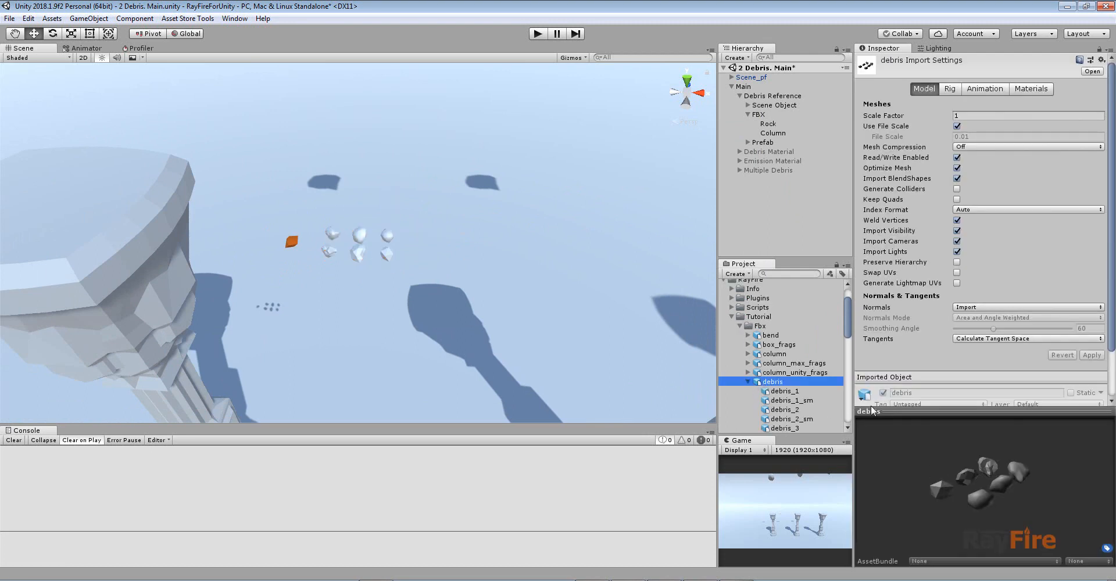
scroll(762, 342, down, 3)
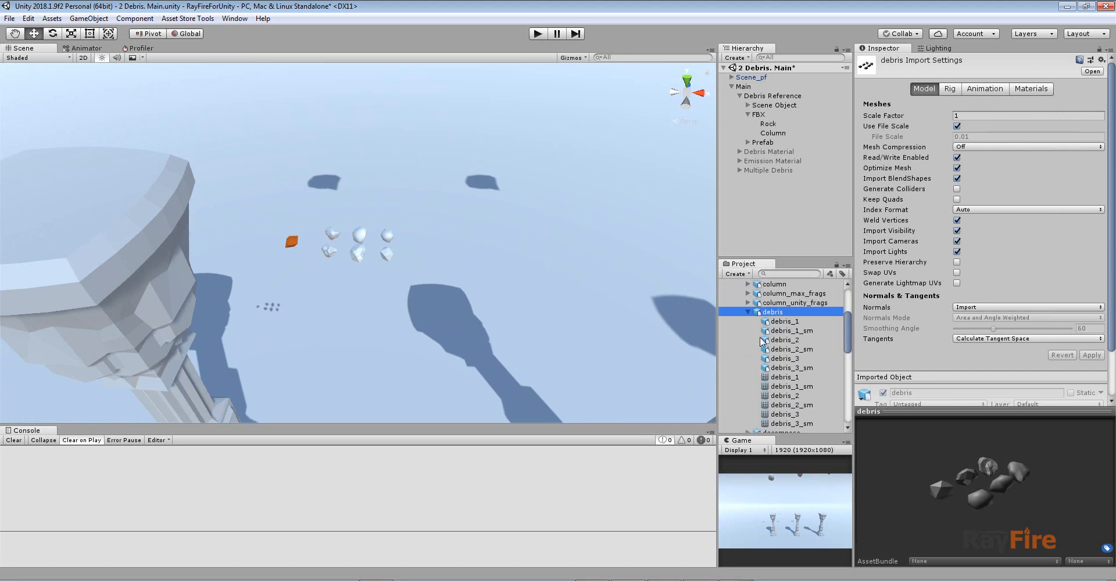
Assign the debris model from the Tutorial Fbx folder as the Debris Reference of the FBX group's Rock
scroll(538, 267, down, 4)
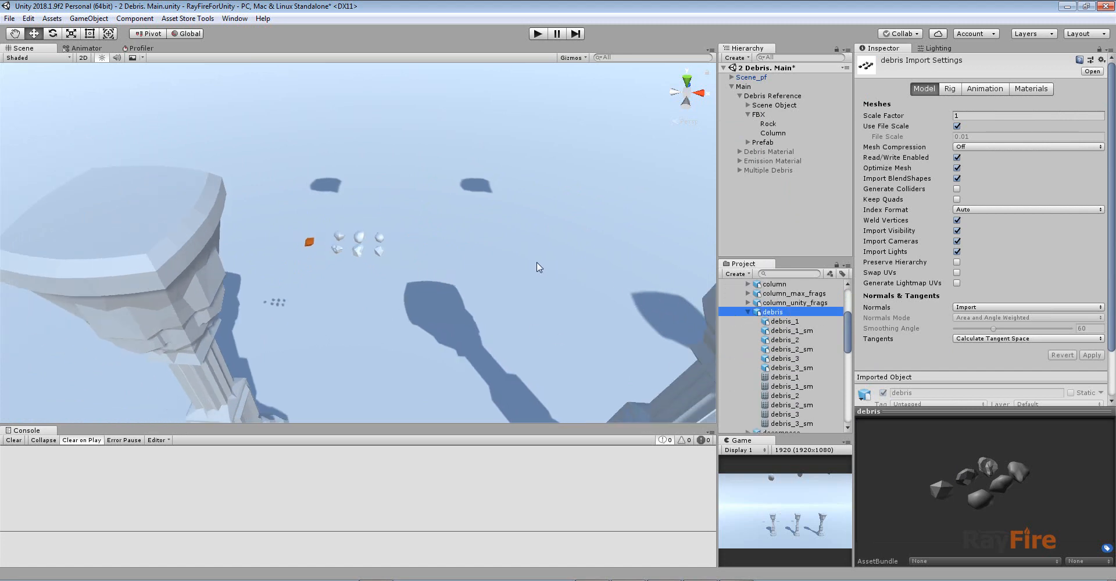
middle_drag(518, 268, 502, 268)
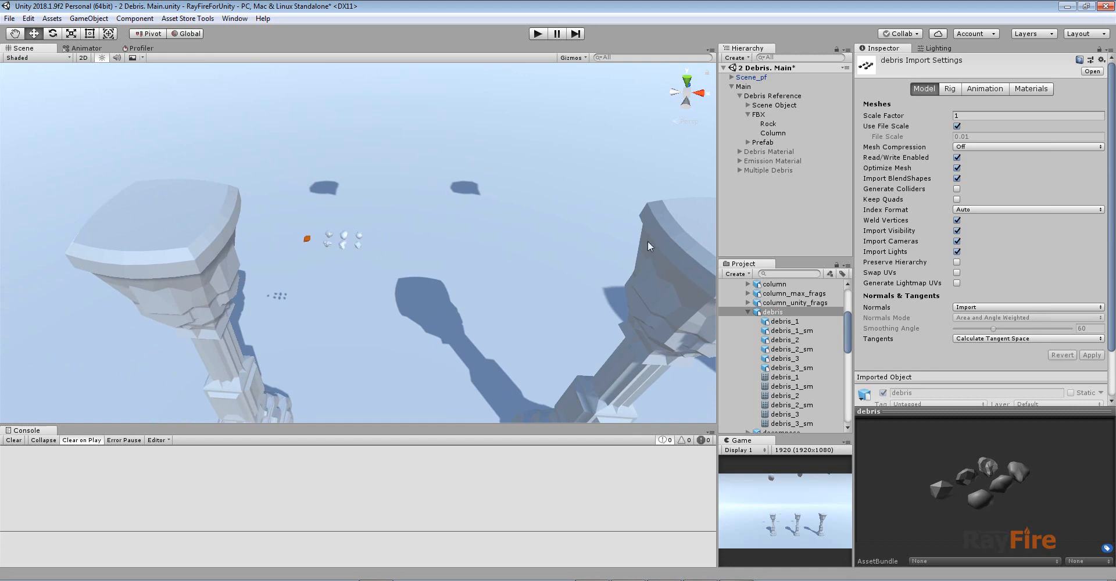
click(767, 124)
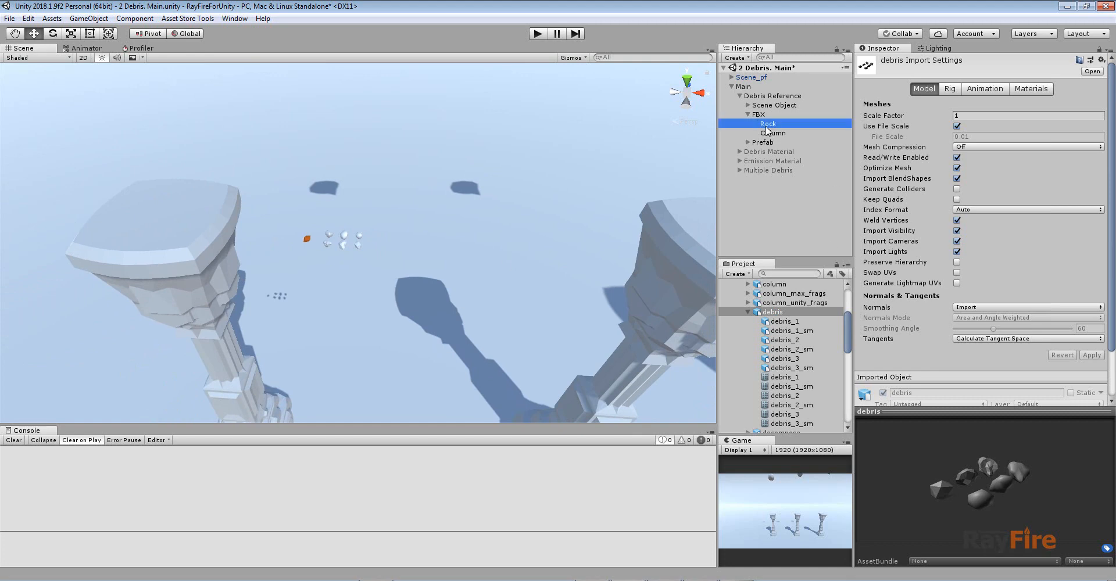
click(748, 313)
scroll(761, 323, up, 3)
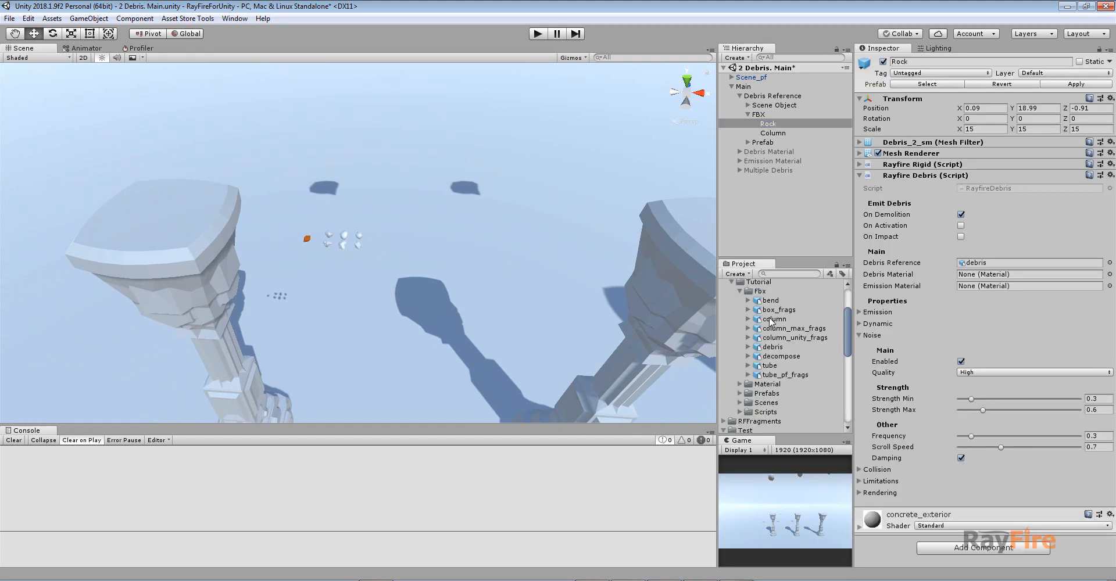
drag(773, 347, 983, 267)
Simulate the demolition with the FBX asset as reference, watch the debris on the middle column, and stop the simulation
scroll(477, 241, down, 3)
middle_drag(477, 241, 291, 237)
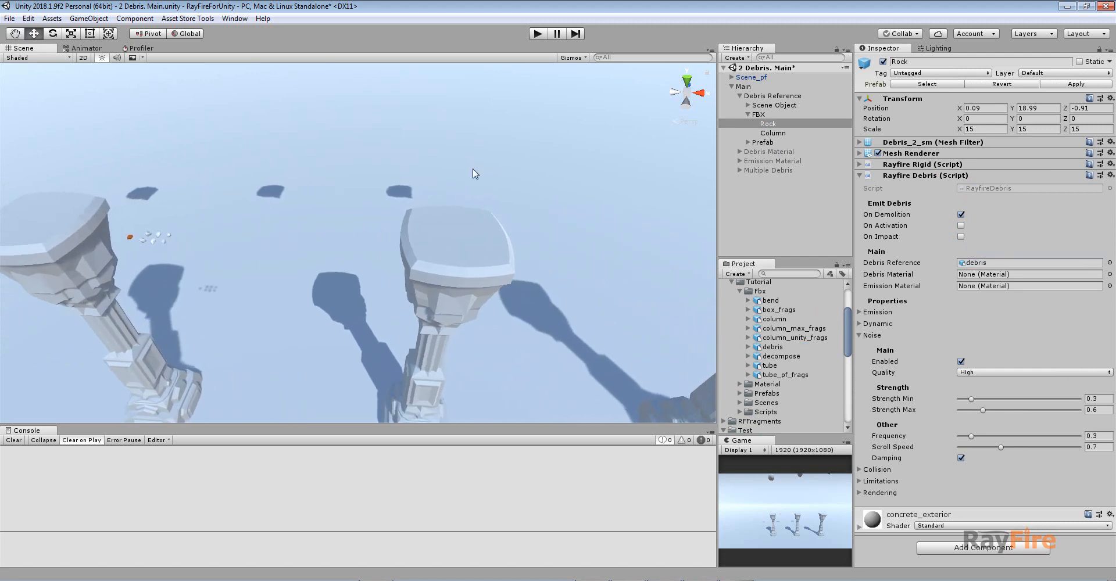
click(536, 35)
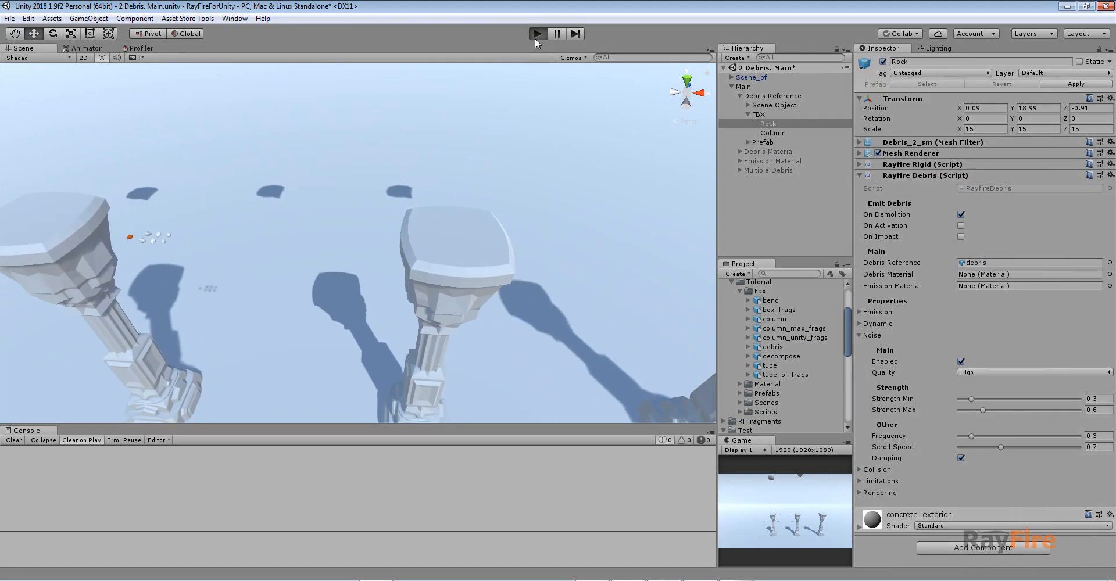
middle_drag(510, 260, 446, 237)
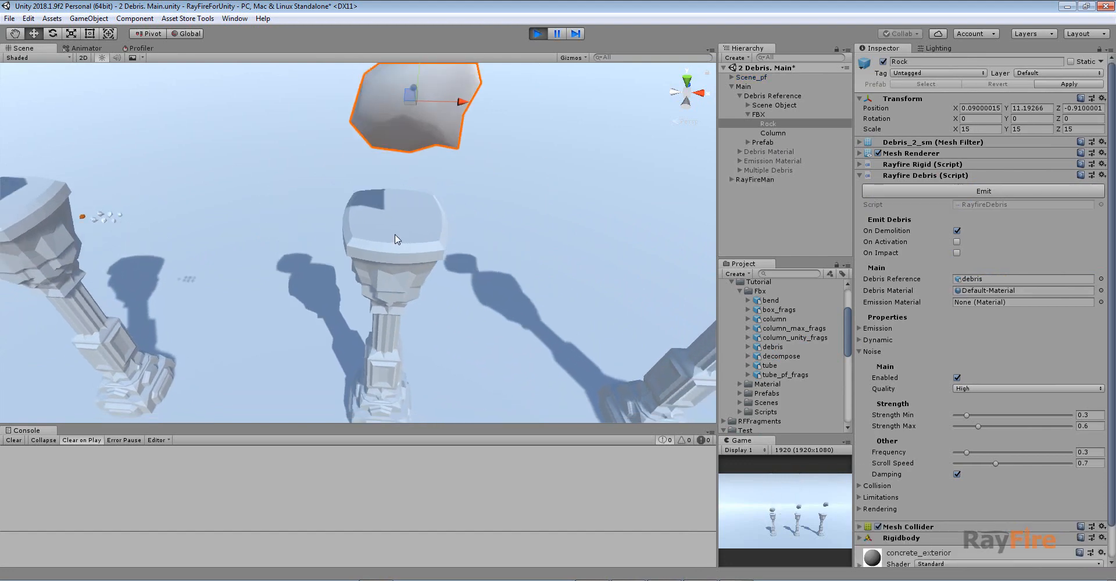
scroll(369, 263, up, 2)
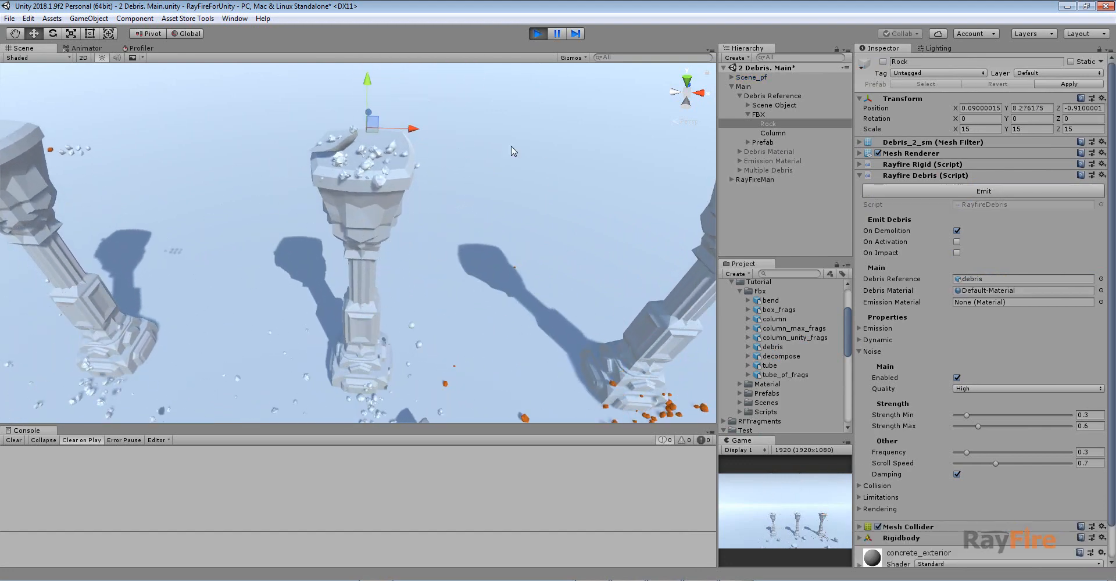
click(540, 35)
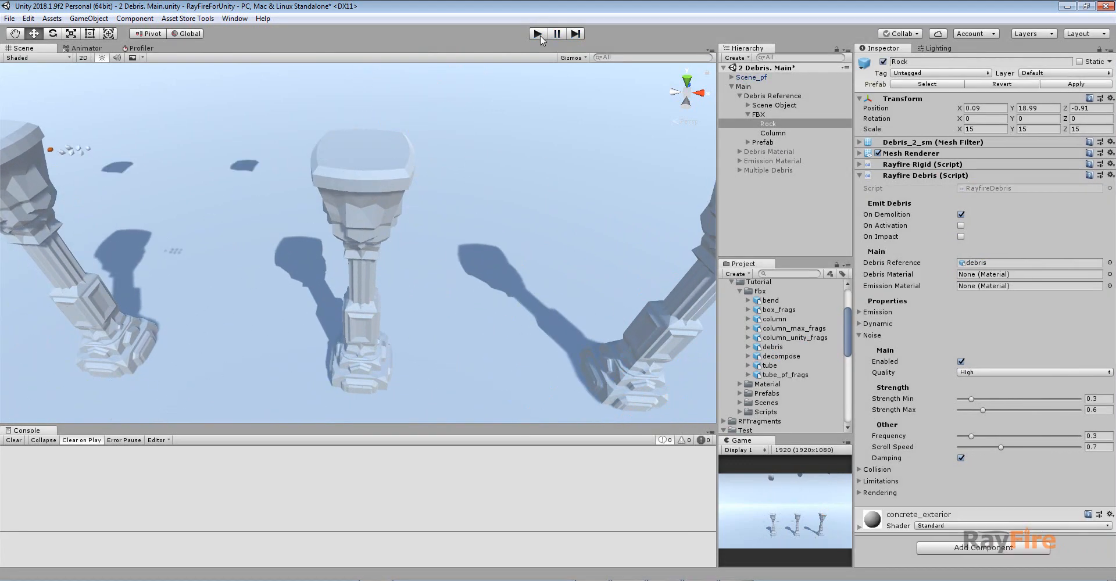
Collapse the FBX group, expand the Prefab group, and select its Rock to review the RayFire Debris settings
click(748, 115)
click(747, 123)
click(761, 124)
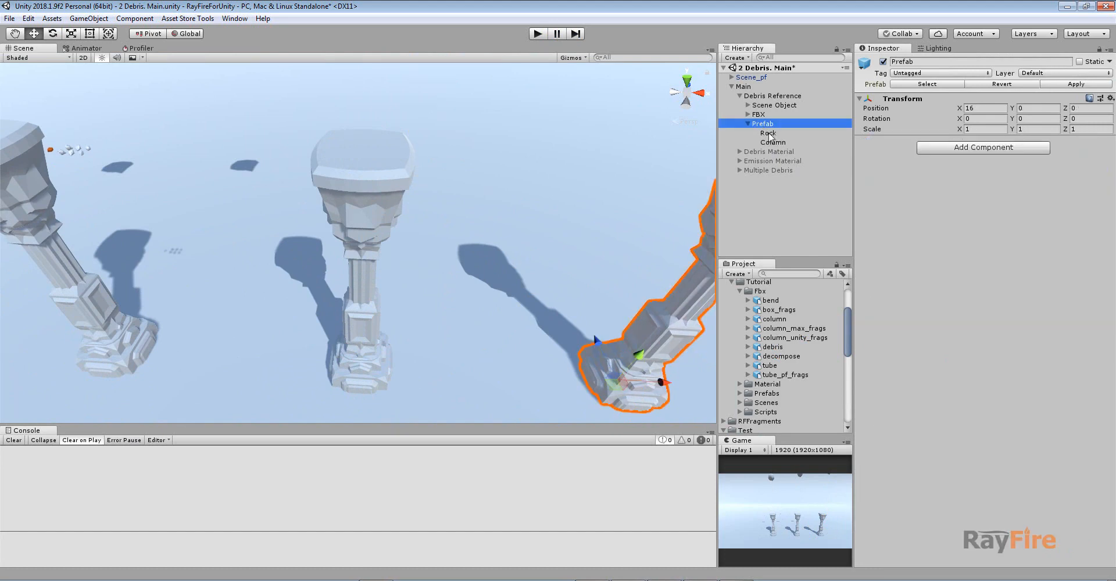
click(769, 133)
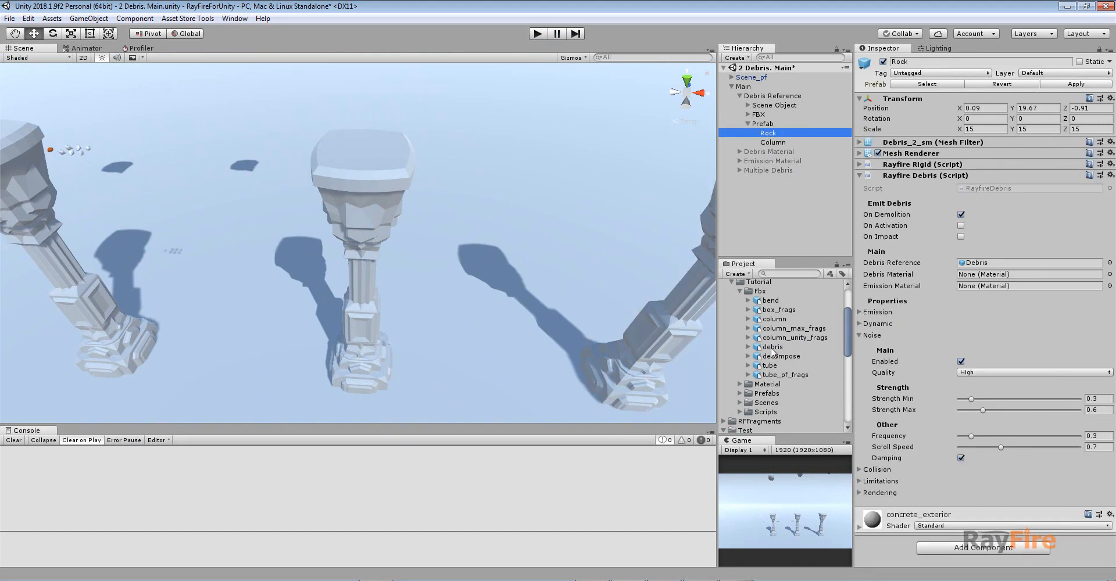
Compare the debris model asset with the Debris prefab in the Prefabs folder and examine the prefab's child meshes
click(772, 348)
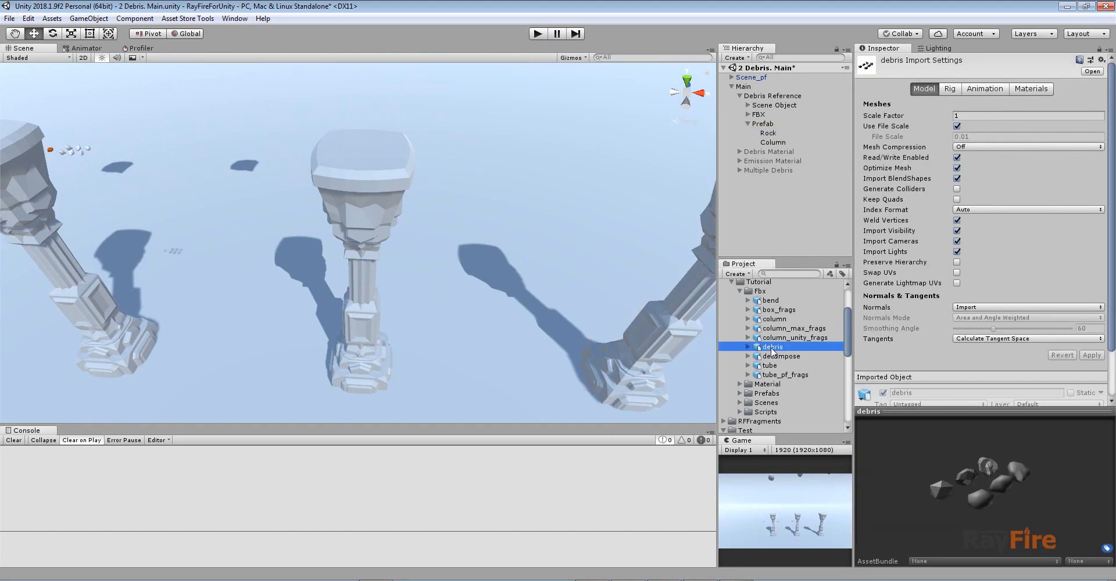
click(740, 291)
click(740, 310)
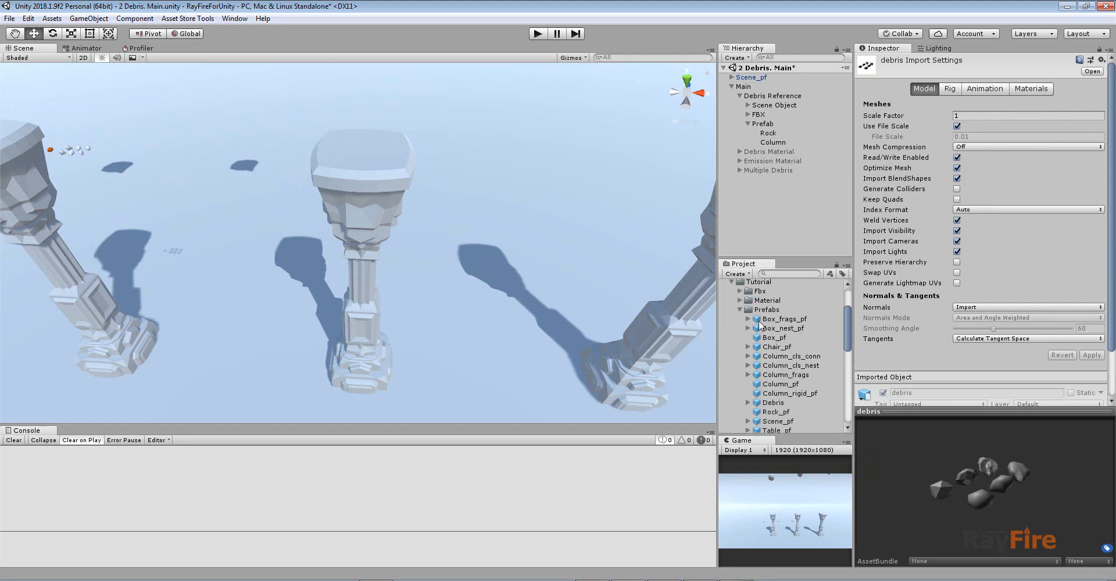
click(775, 403)
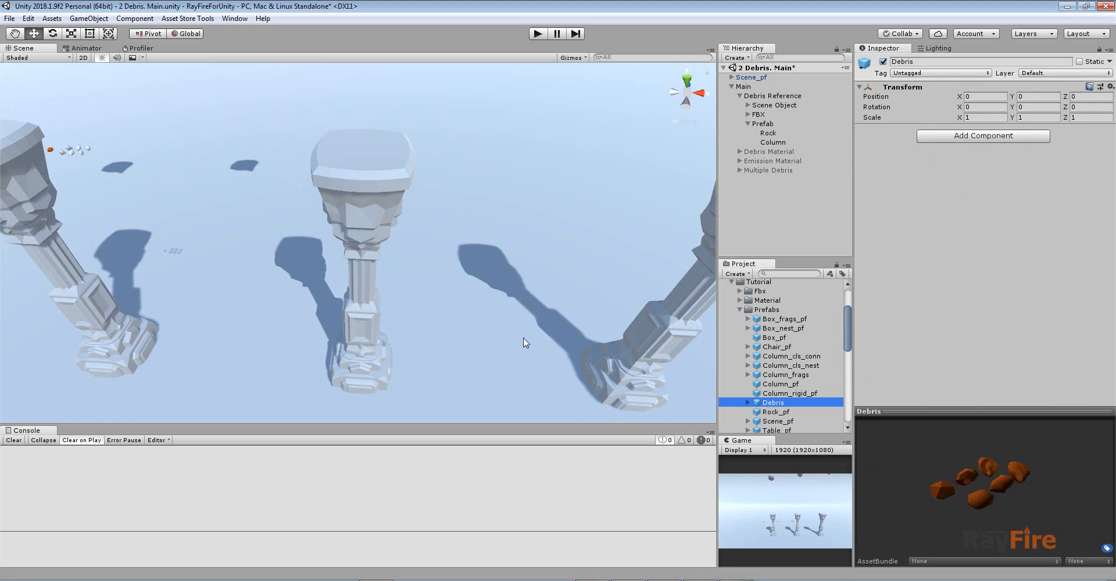
click(748, 403)
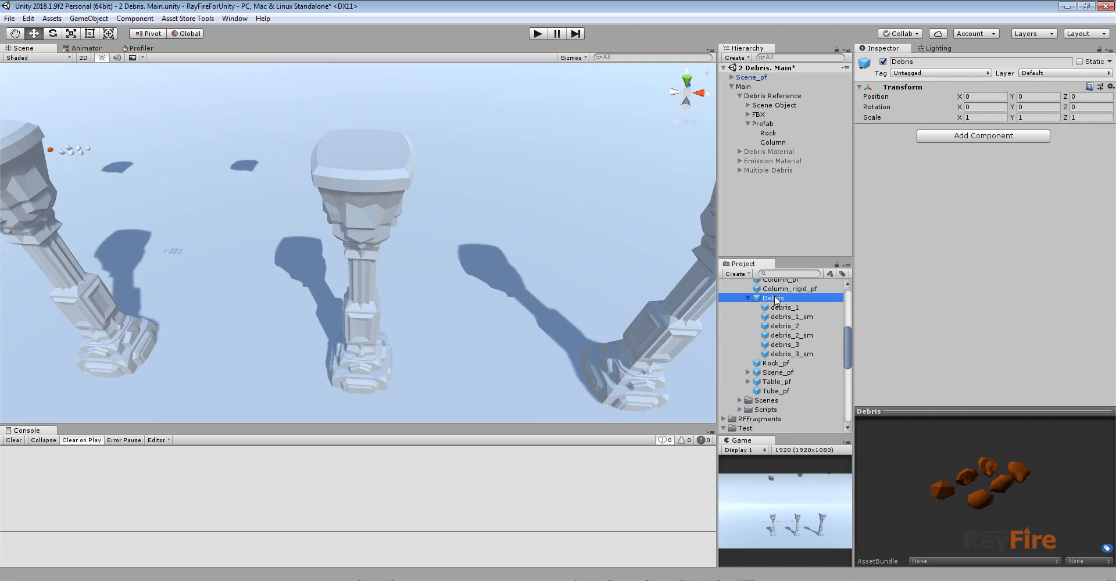
click(748, 299)
Assign the Debris prefab as the Debris Reference of the Prefab group's Rock
middle_drag(500, 177, 338, 182)
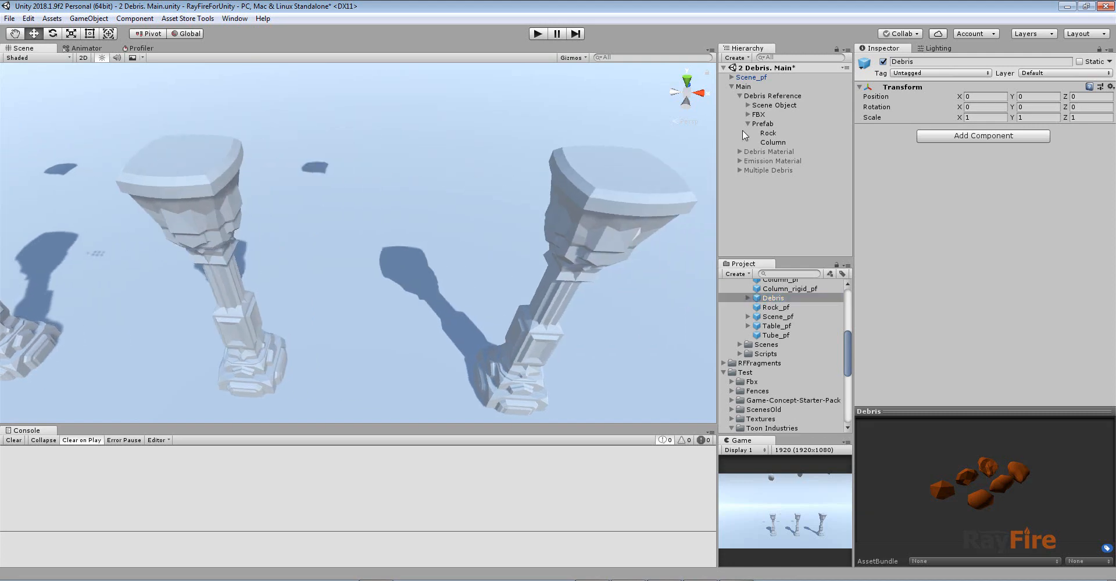
click(766, 133)
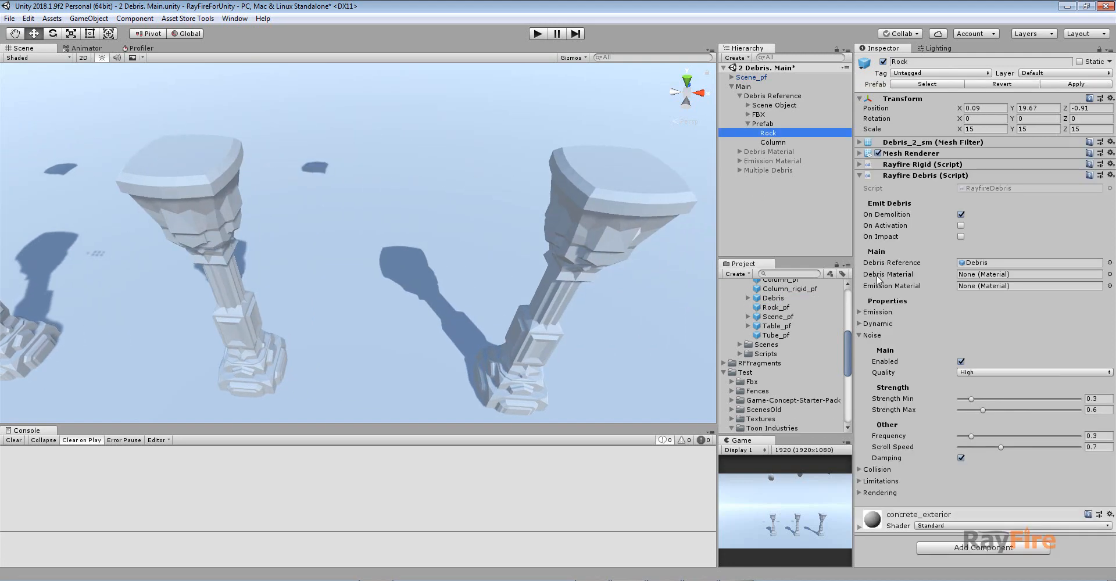
middle_drag(576, 268, 515, 265)
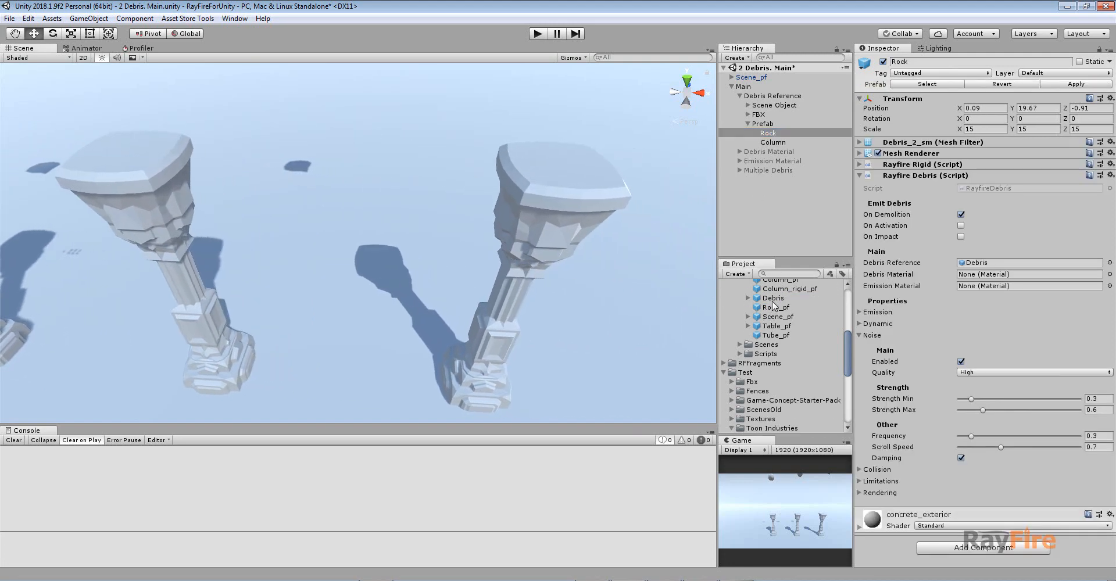
drag(775, 299, 997, 260)
Simulate the demolition with the Debris prefab as reference, watch the fragments on its column, and stop the simulation
click(536, 33)
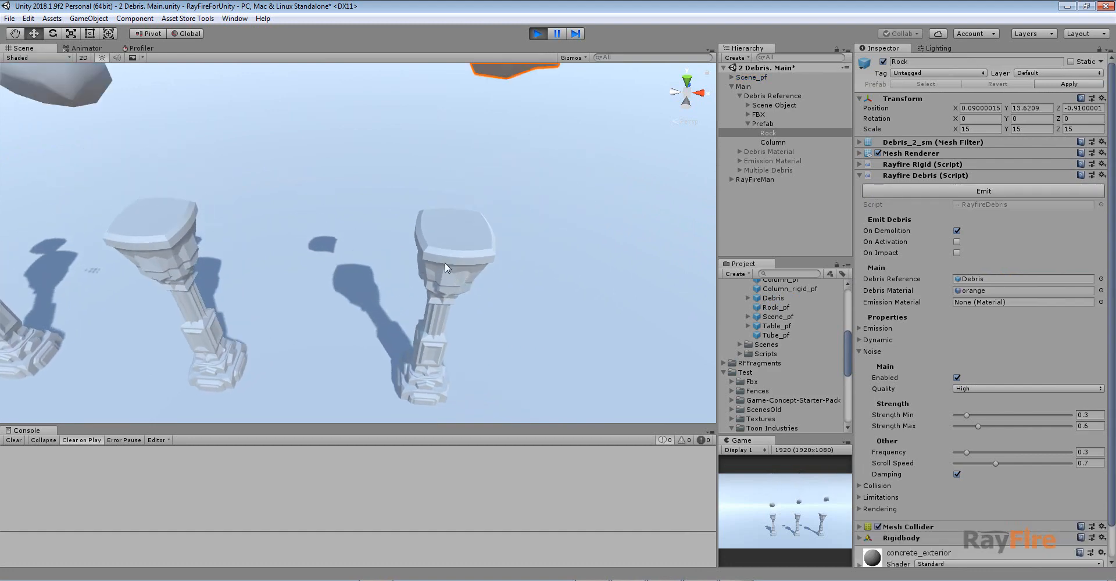
scroll(463, 284, up, 5)
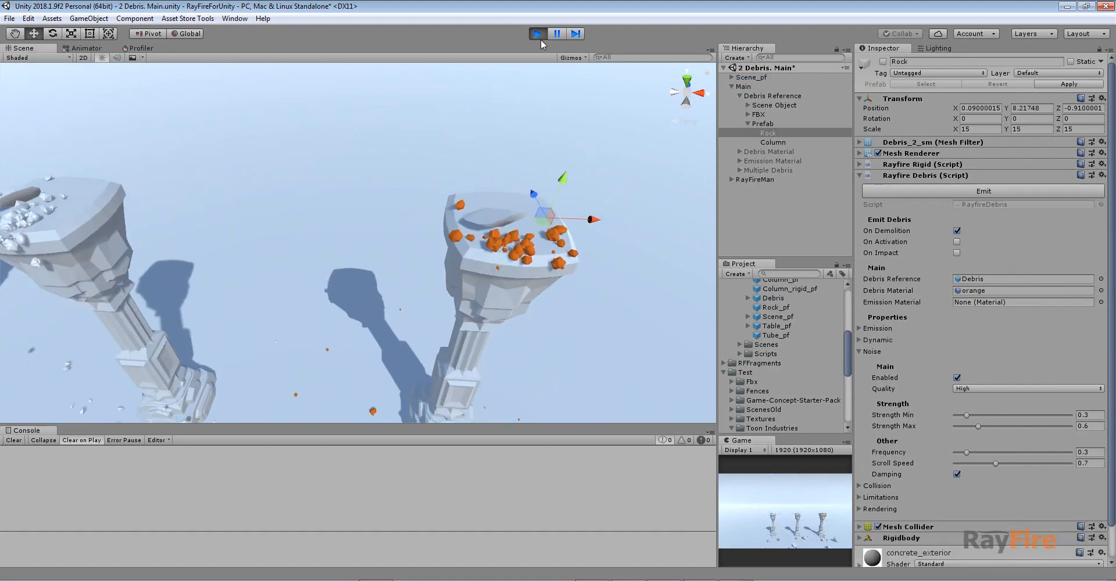
click(537, 34)
Collapse and deactivate the Debris Reference group, and activate the Debris Material group
click(740, 96)
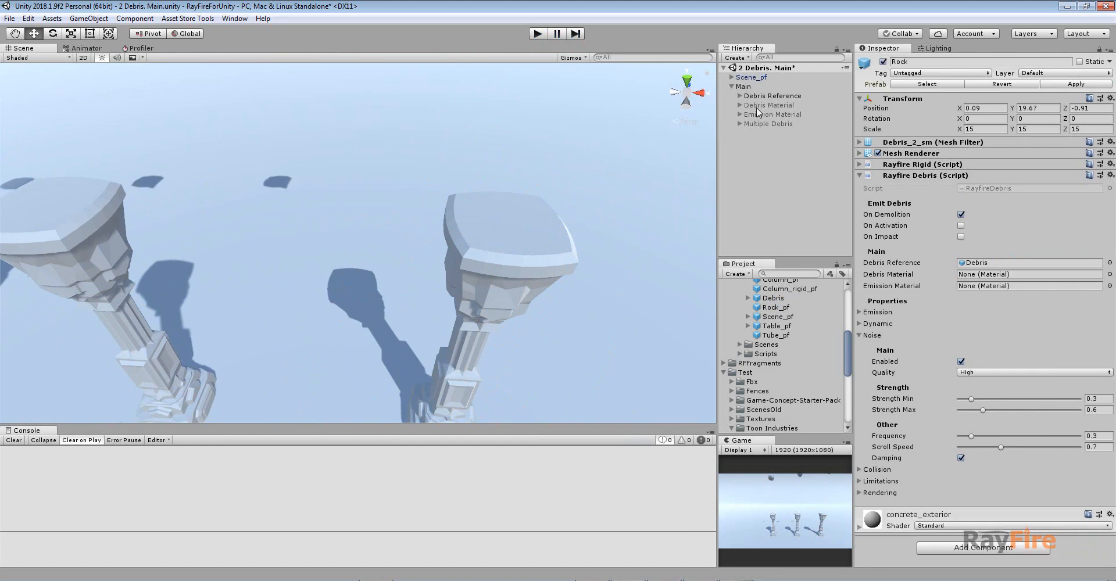
click(765, 95)
click(884, 62)
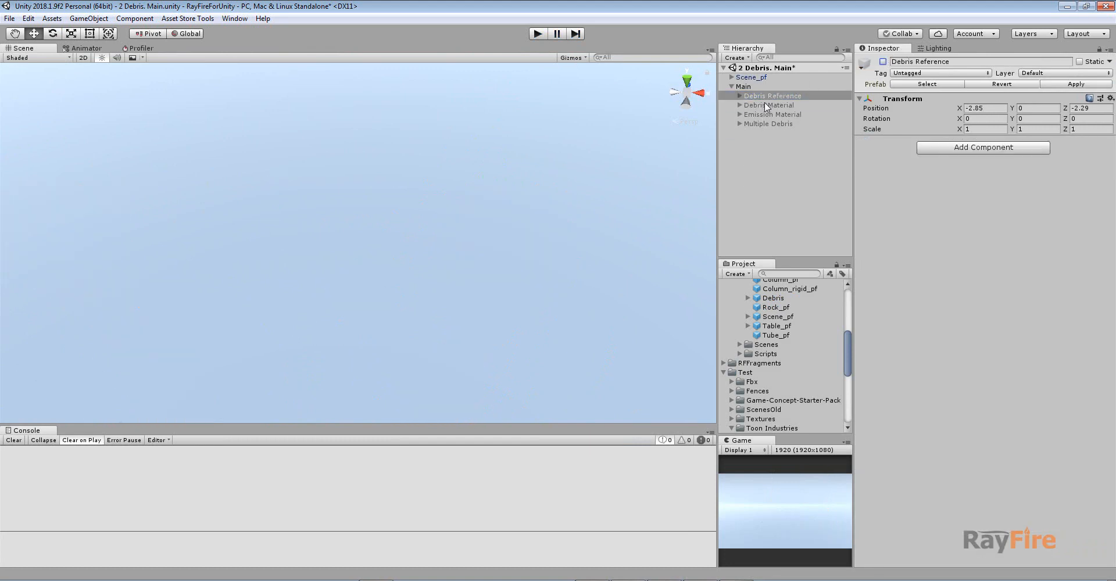
key(Down)
click(883, 61)
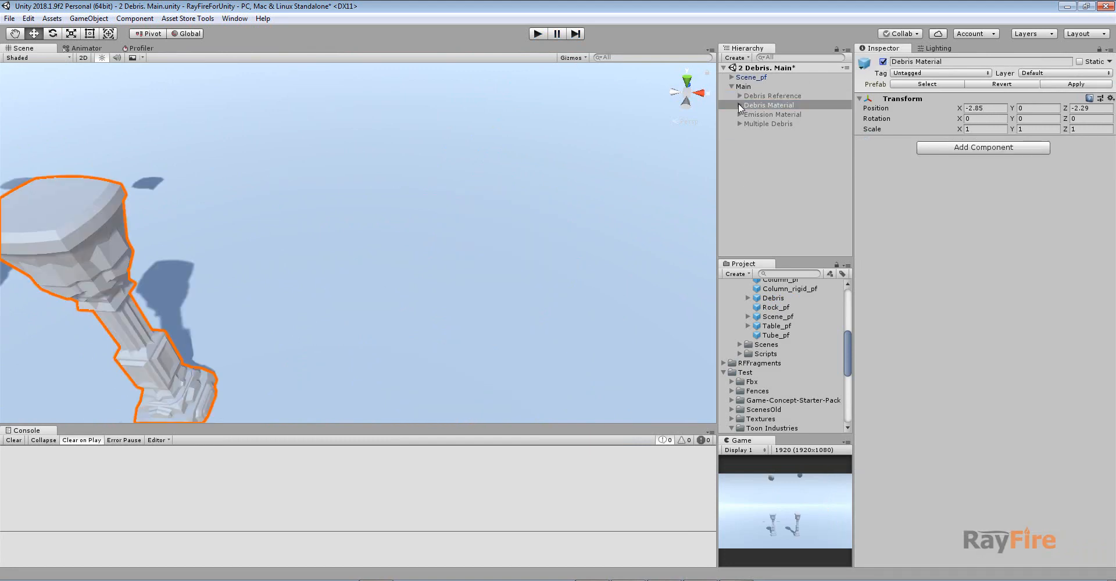
Expand the Debris Material and None groups, frame None in the scene, and select its Rock
click(739, 105)
click(760, 114)
key(f)
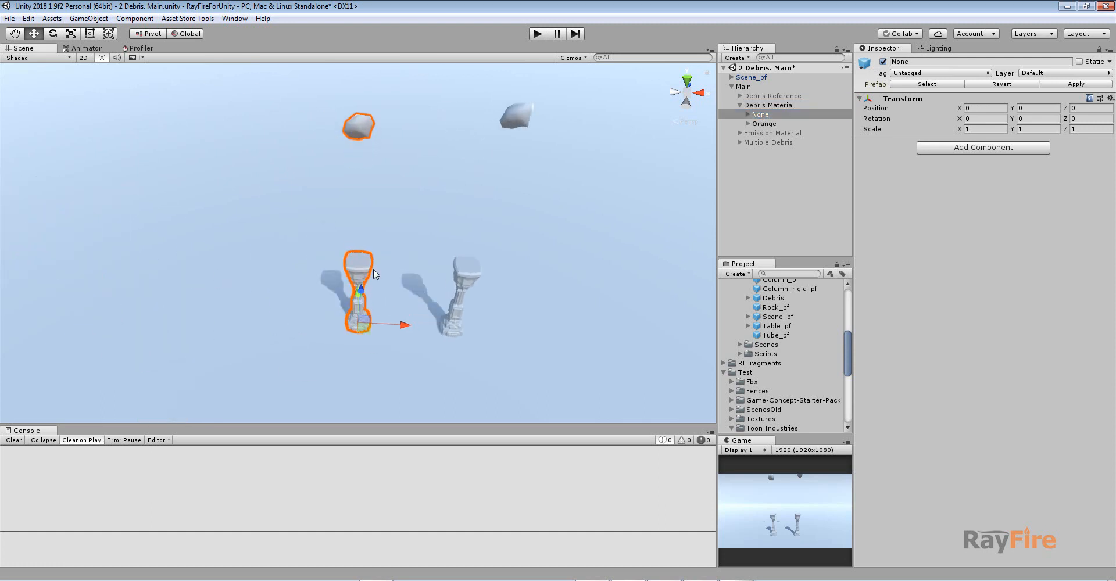
click(748, 115)
click(768, 124)
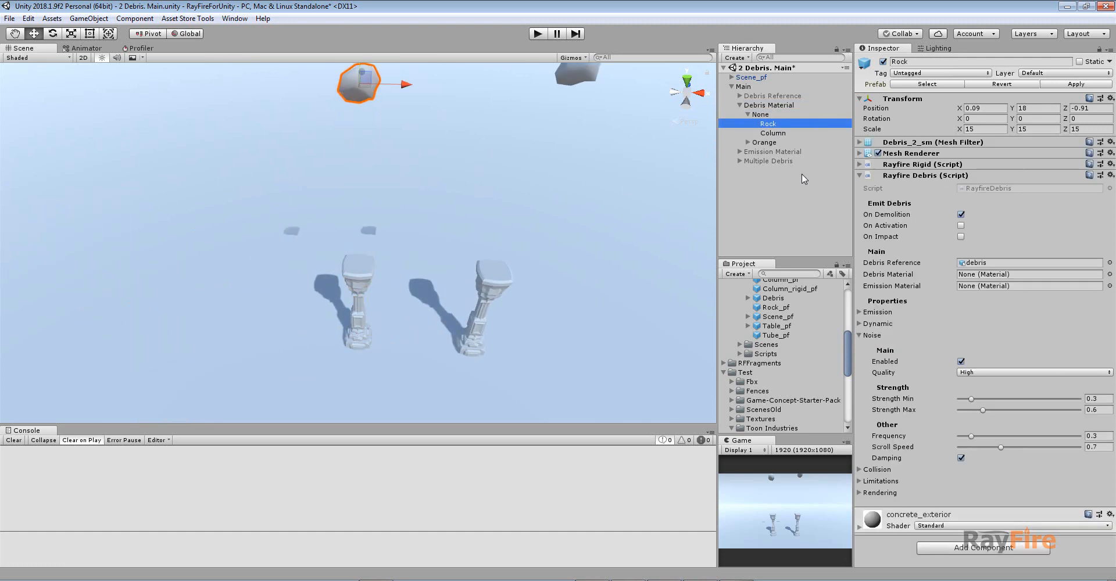
Locate the Rock's Debris Reference asset in the Tutorial Fbx folder and collapse the Prefabs folder
click(980, 278)
click(976, 264)
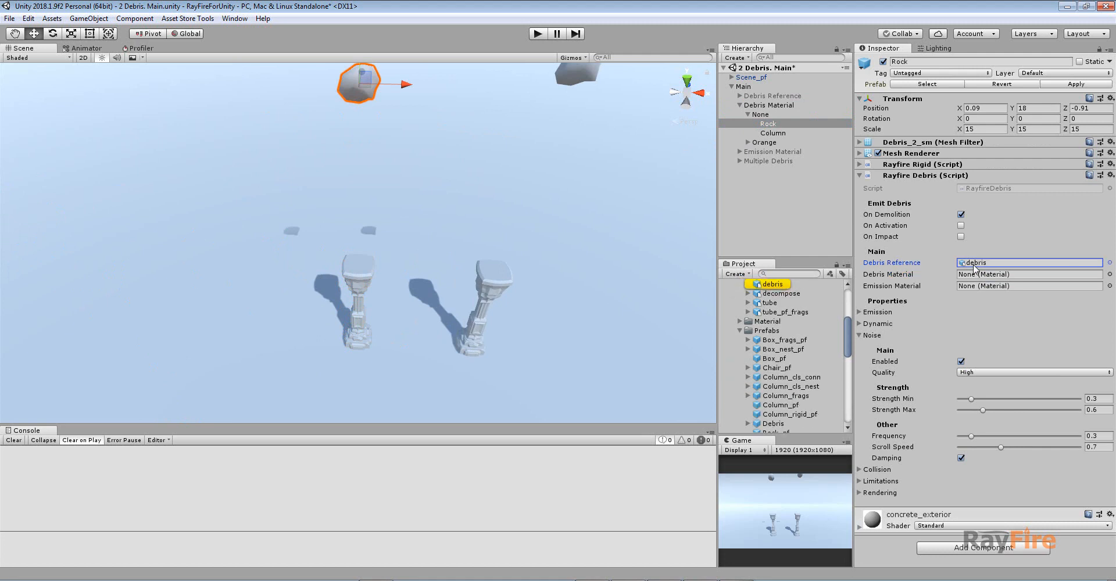
scroll(762, 325, up, 3)
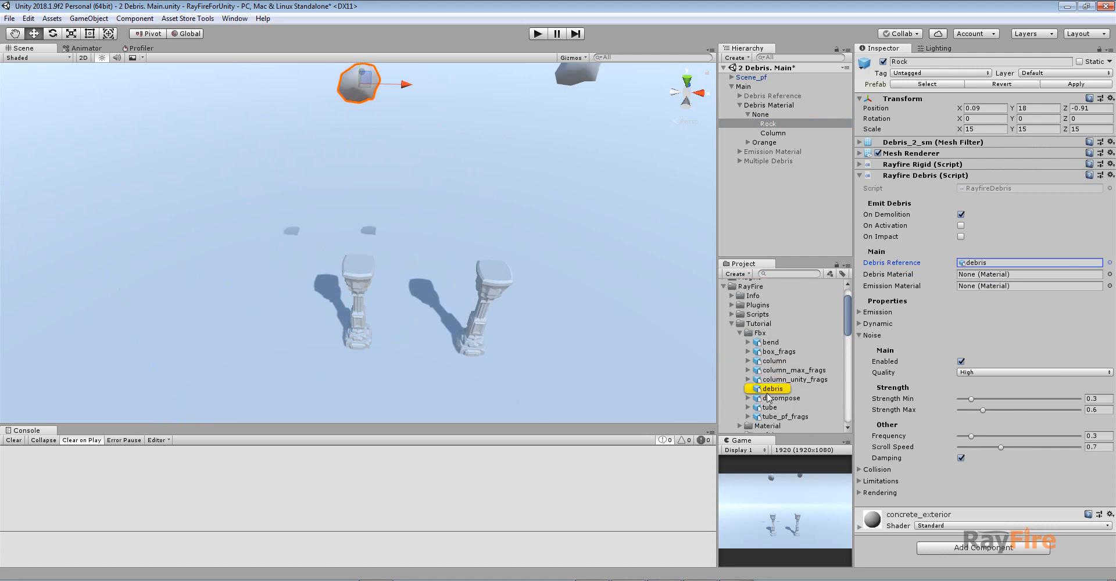
scroll(742, 384, down, 2)
click(740, 401)
click(739, 401)
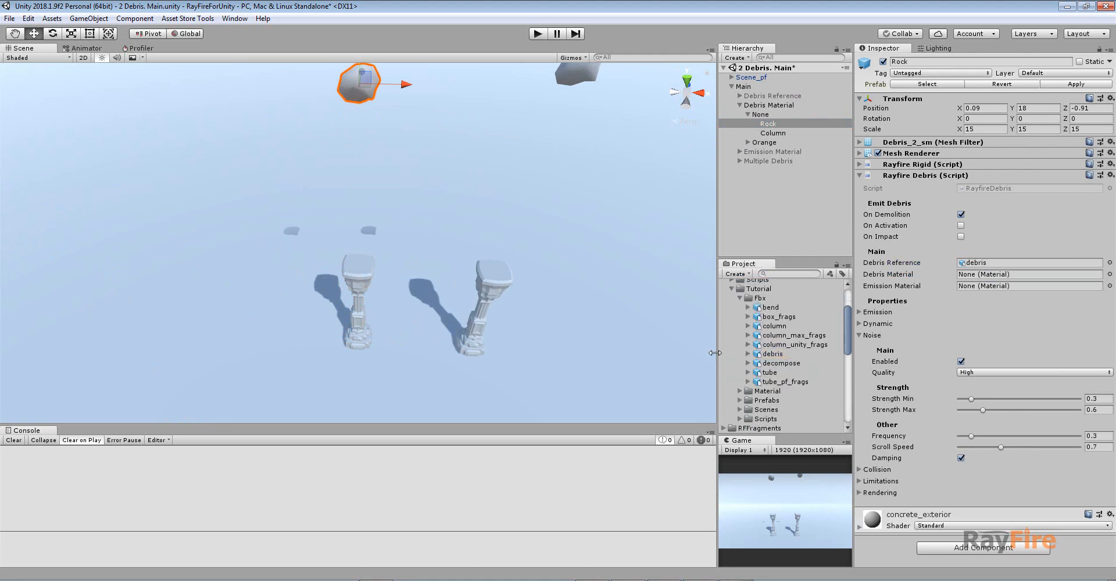
Simulate the Debris Material demolition, pause it, and examine the debris fragments around the None column up close
click(537, 34)
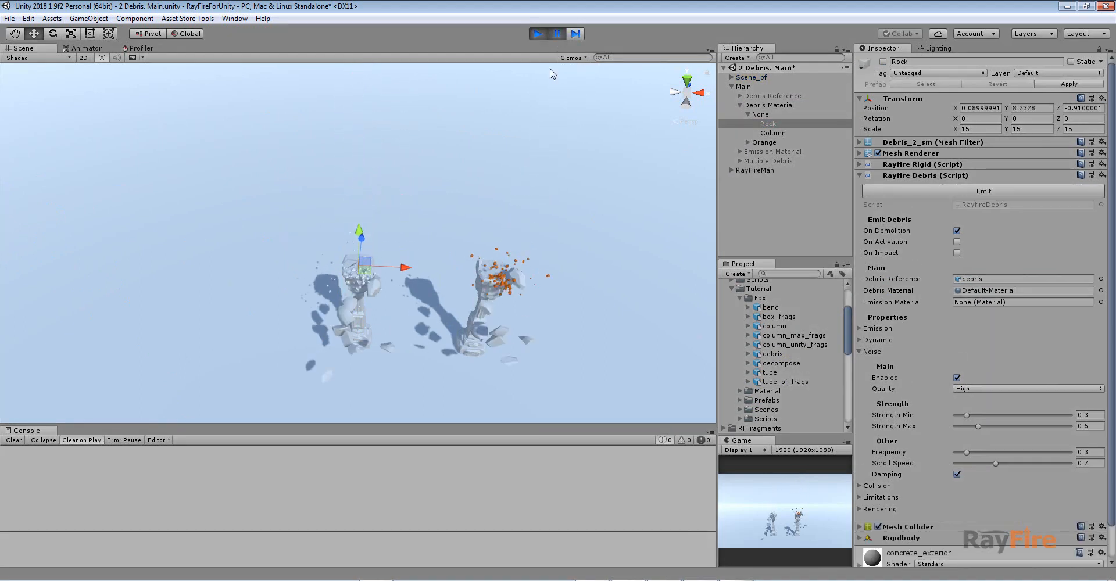
click(344, 277)
key(f)
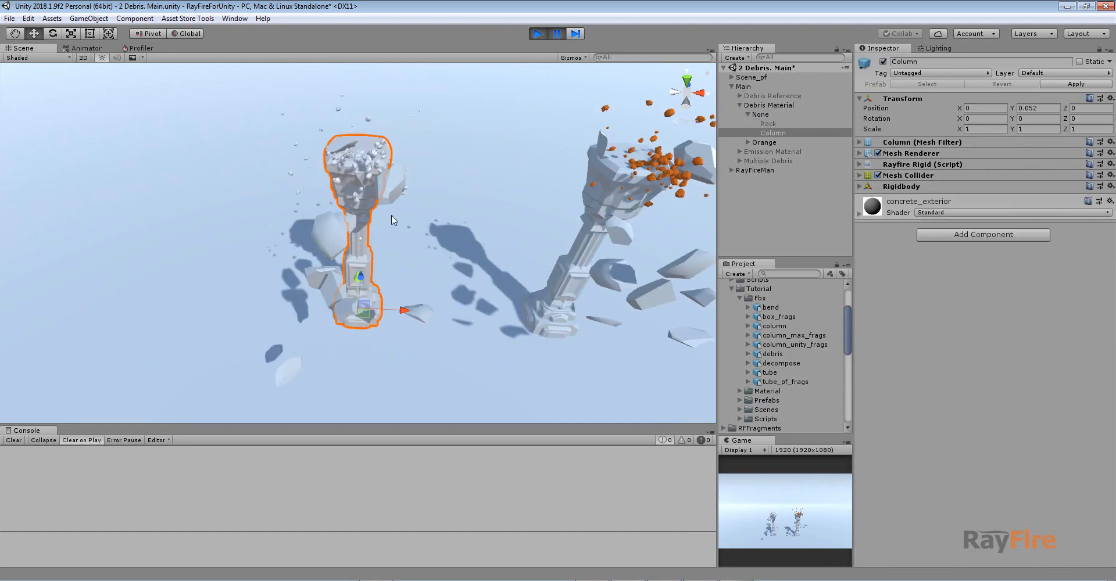
click(378, 127)
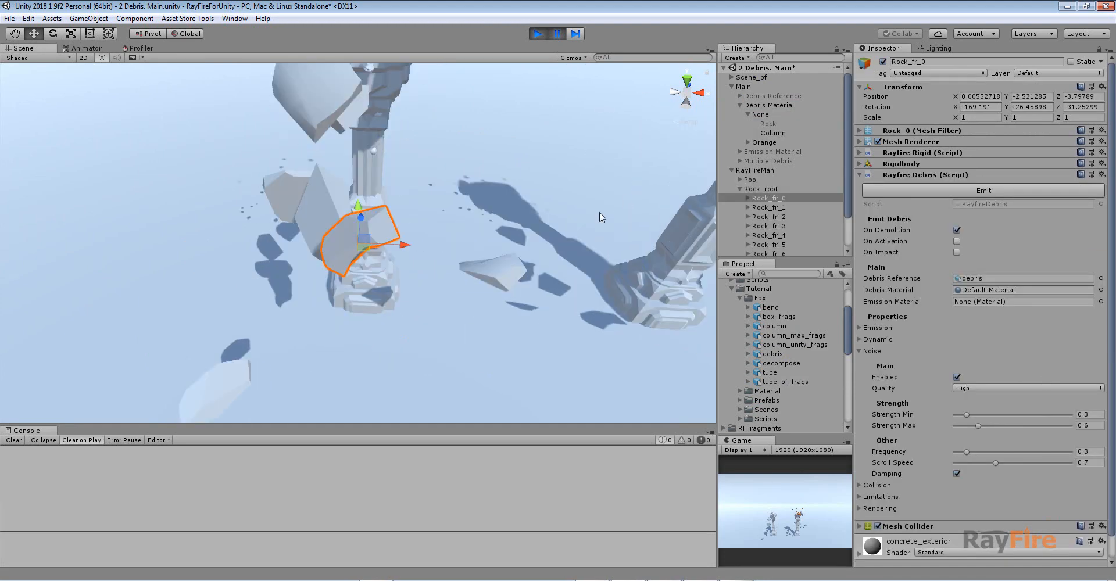
middle_drag(463, 229, 474, 319)
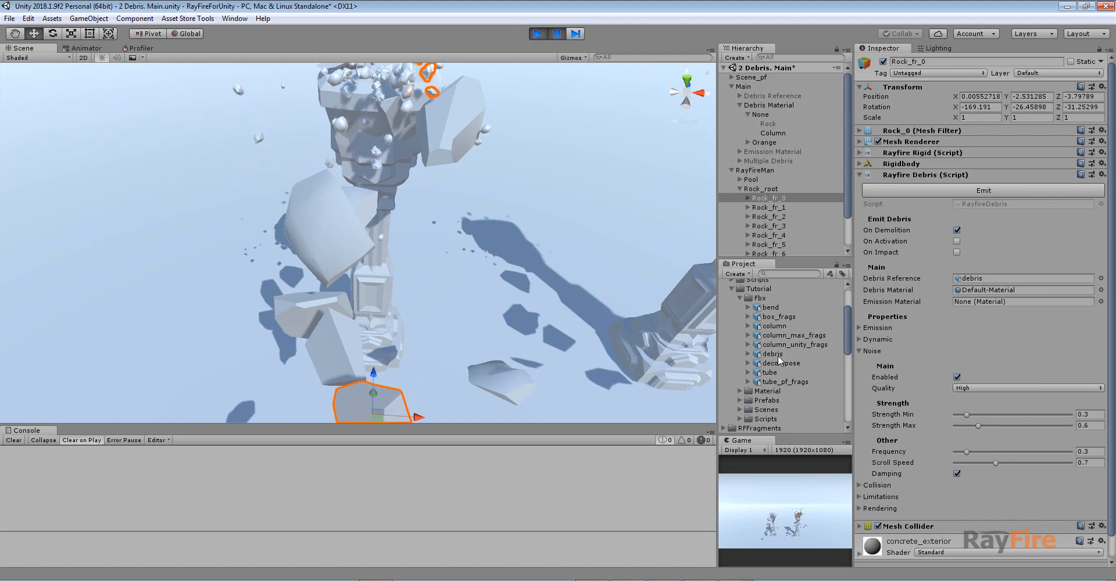
Check the debris model's material import settings and stop the simulation
click(773, 354)
click(1027, 90)
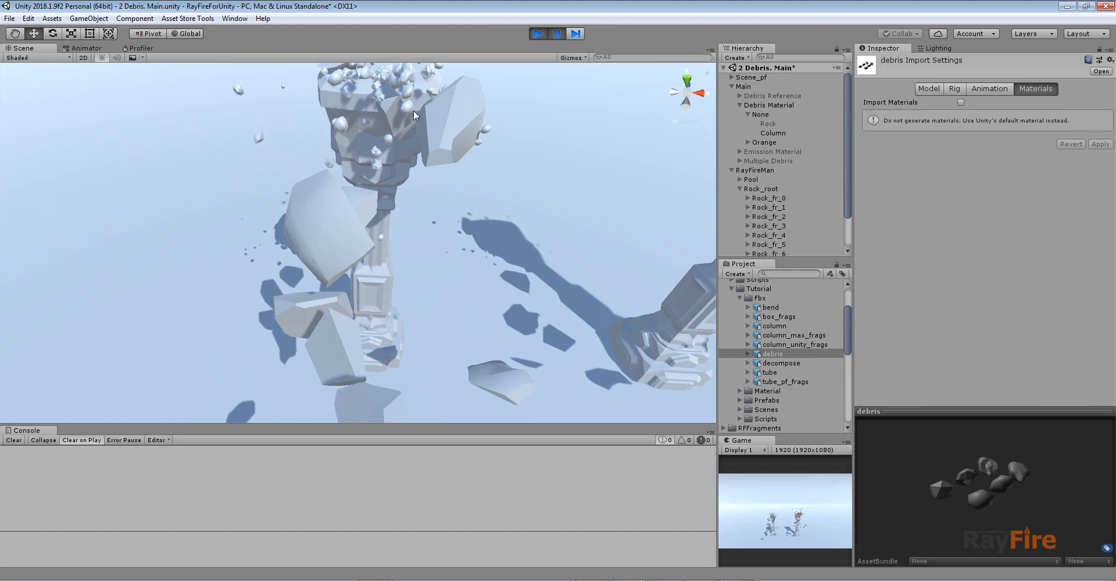
click(536, 34)
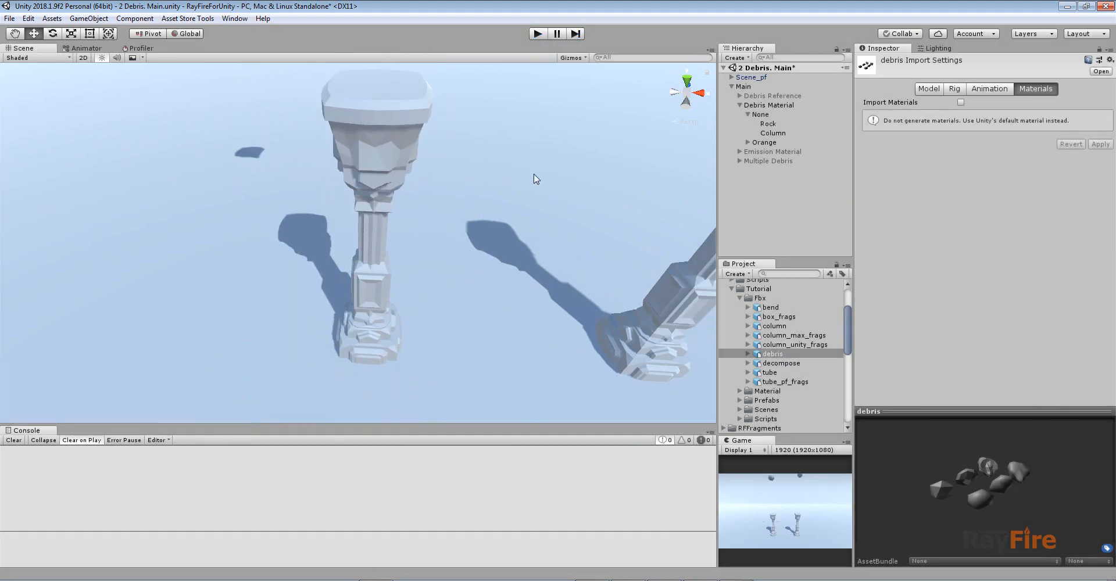
Select the Orange group's Rock, locate its Debris Reference and Debris Material assets, and view the orange material's settings
click(573, 251)
click(783, 152)
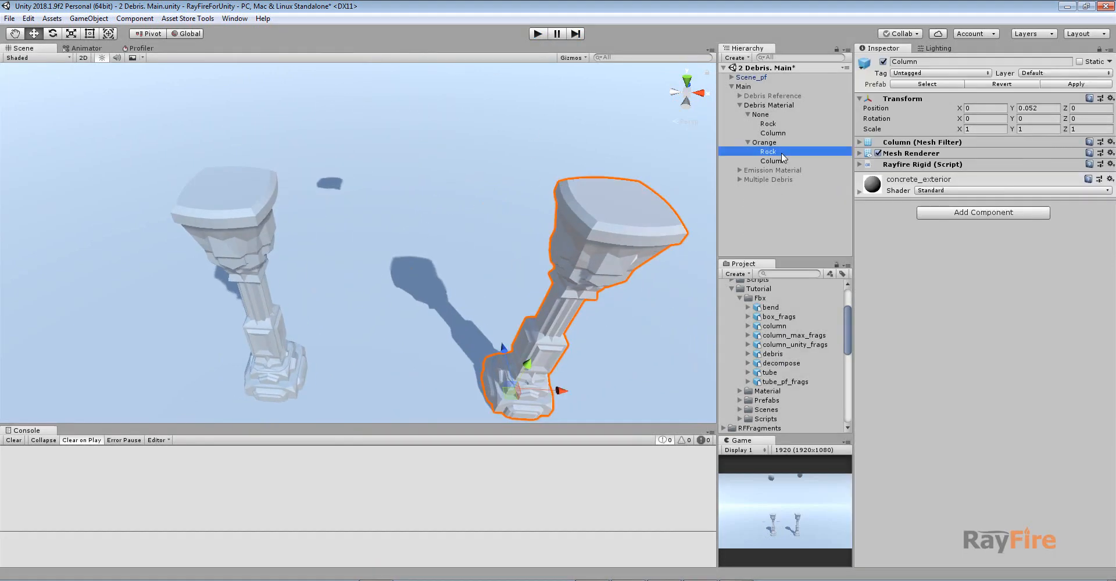
click(982, 265)
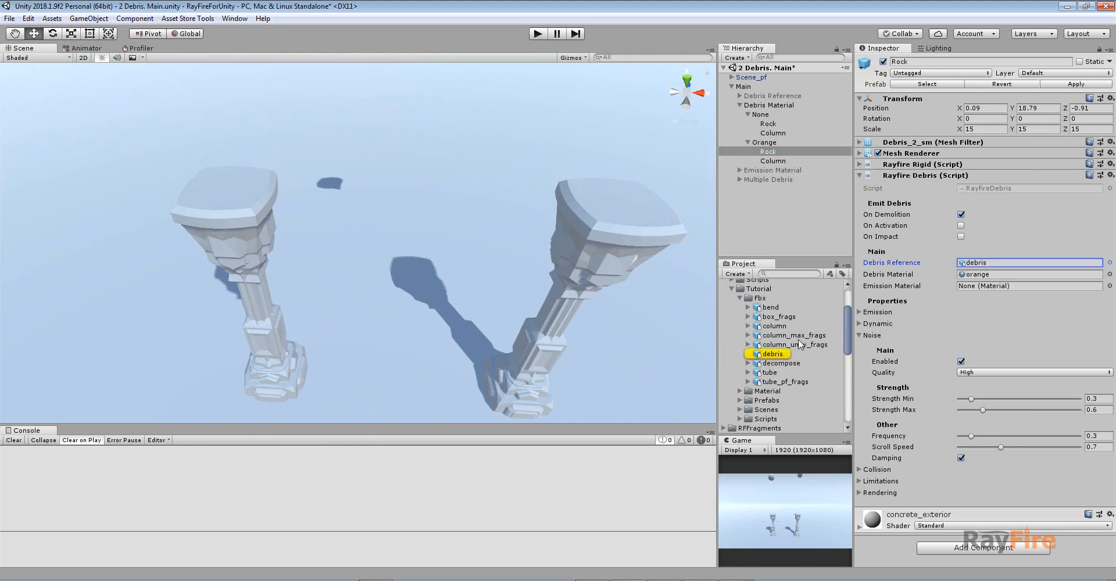
click(981, 275)
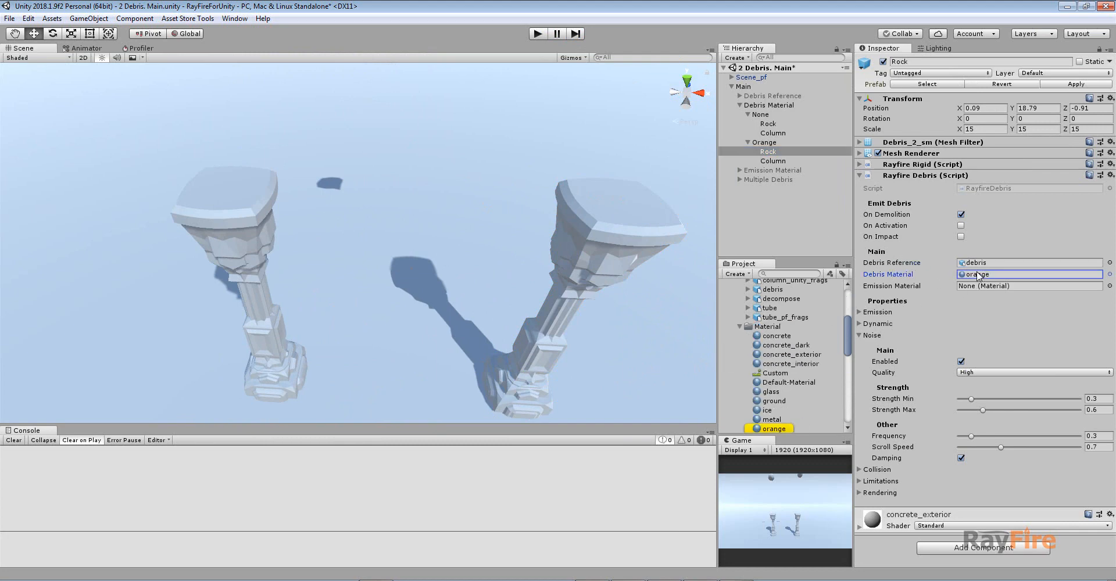
click(772, 429)
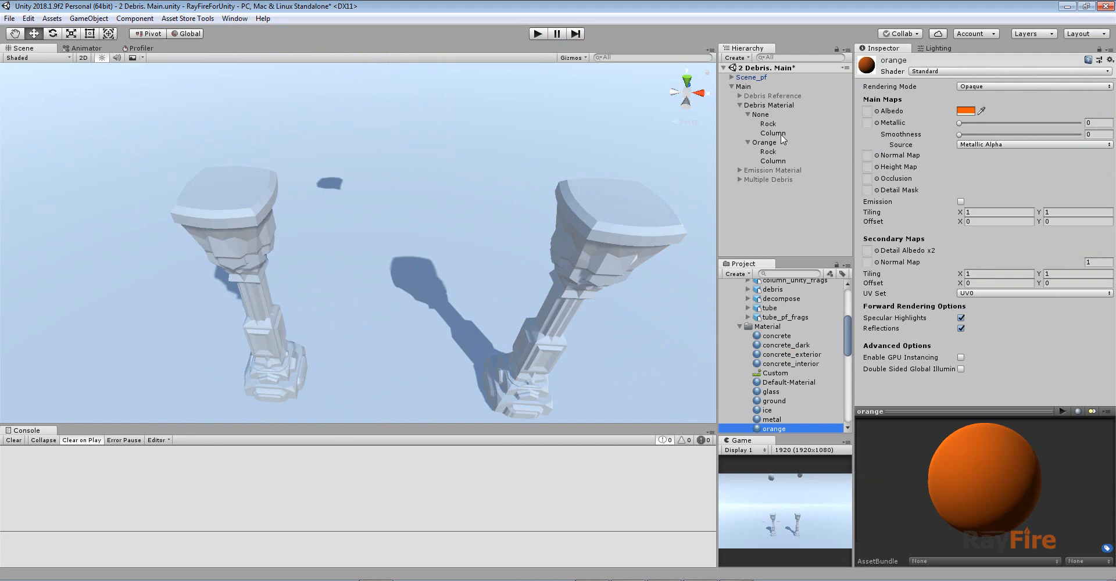
Simulate the Debris Material demolition, check the Orange Rock's Debris Material during playback, and stop the simulation
middle_drag(500, 267, 427, 260)
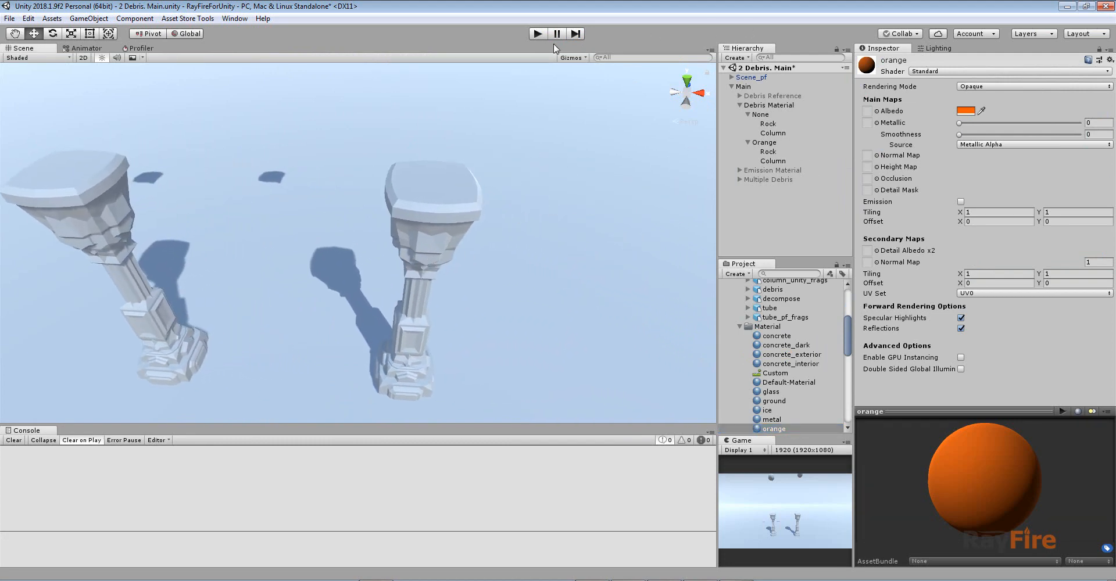
click(539, 35)
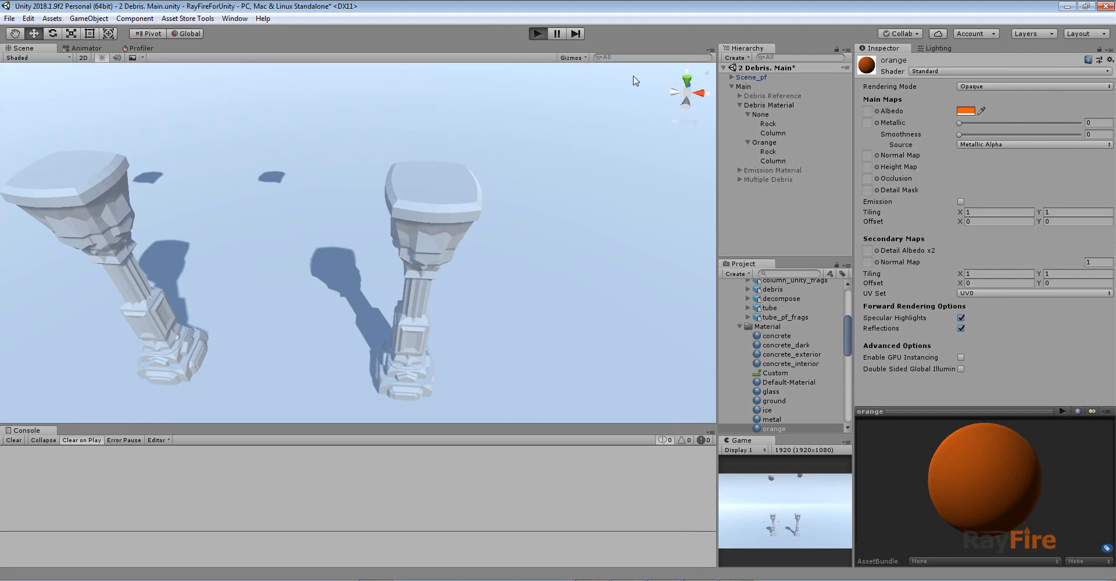
click(773, 150)
click(967, 292)
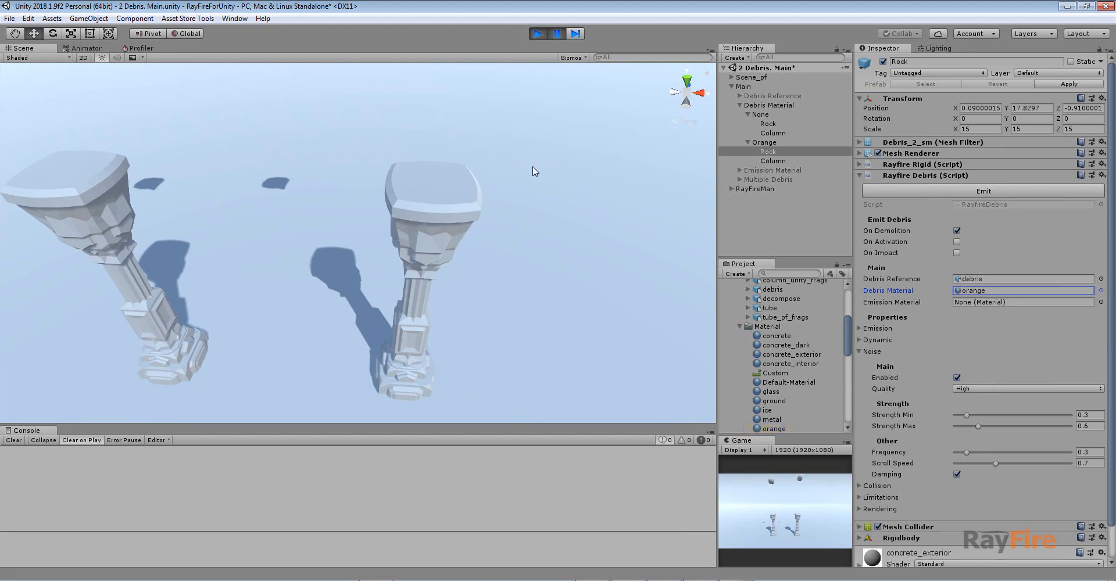
click(979, 294)
click(560, 38)
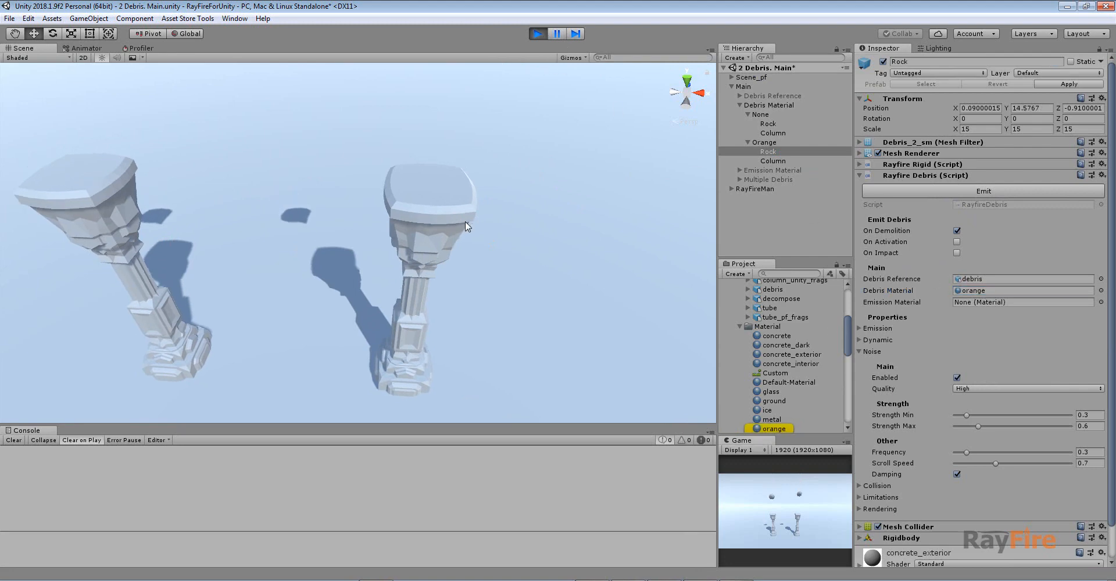
click(981, 290)
click(538, 34)
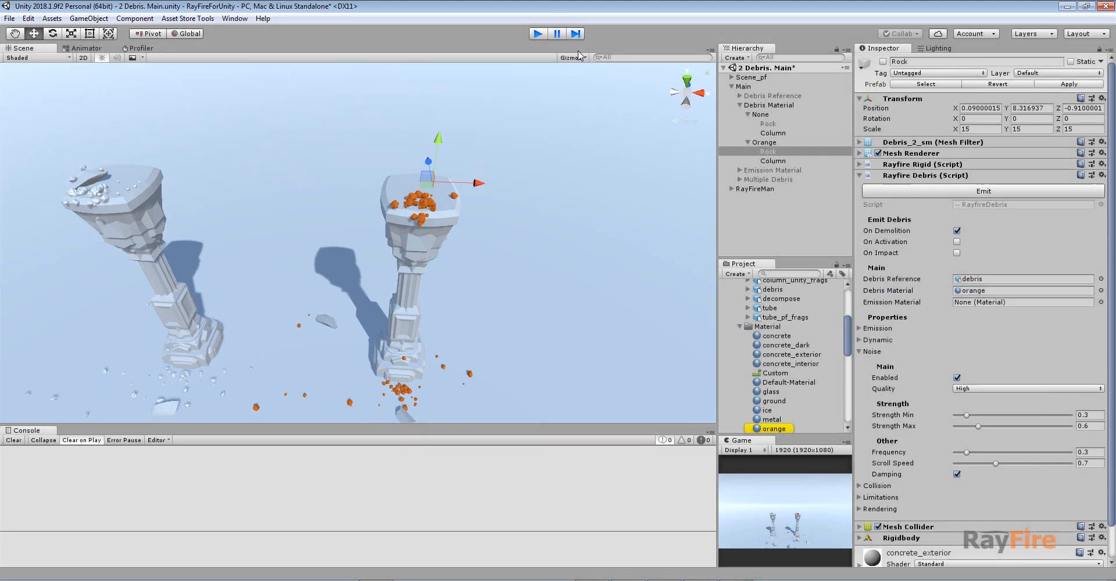
Deactivate the Debris Material group and activate the Emission Material group
click(883, 61)
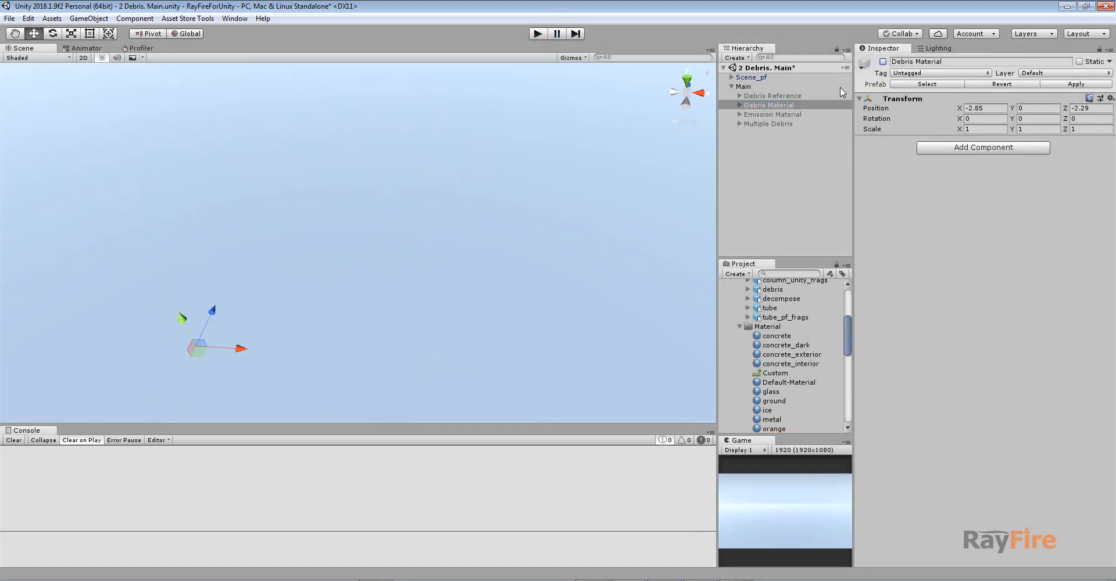
click(768, 115)
click(883, 61)
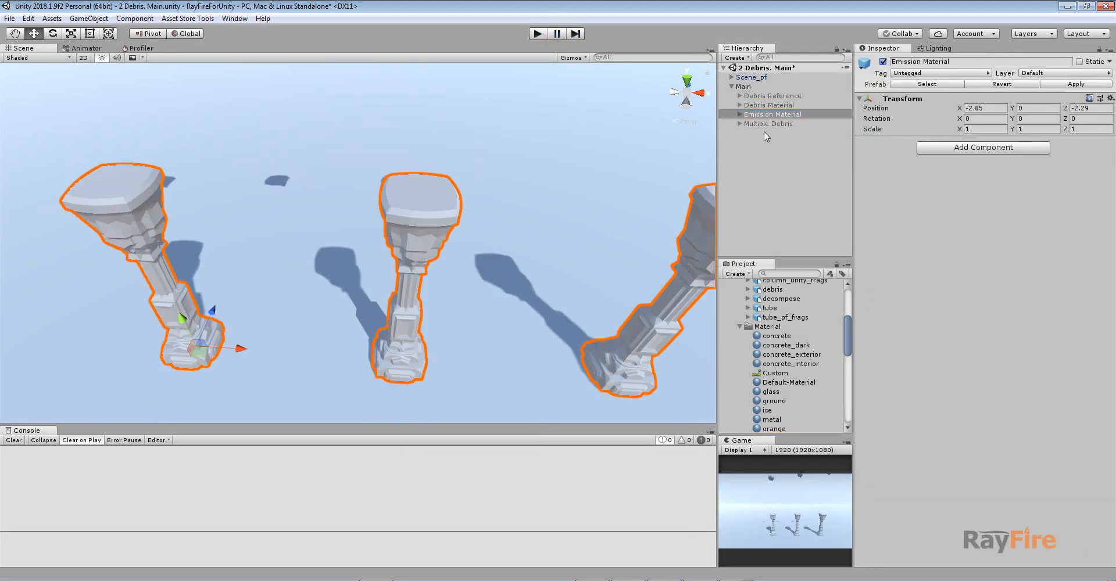
Expand the Emission Material and InnerNone-EmissionNone groups, select the Rock, and check its Emission Material setting
click(739, 115)
click(748, 124)
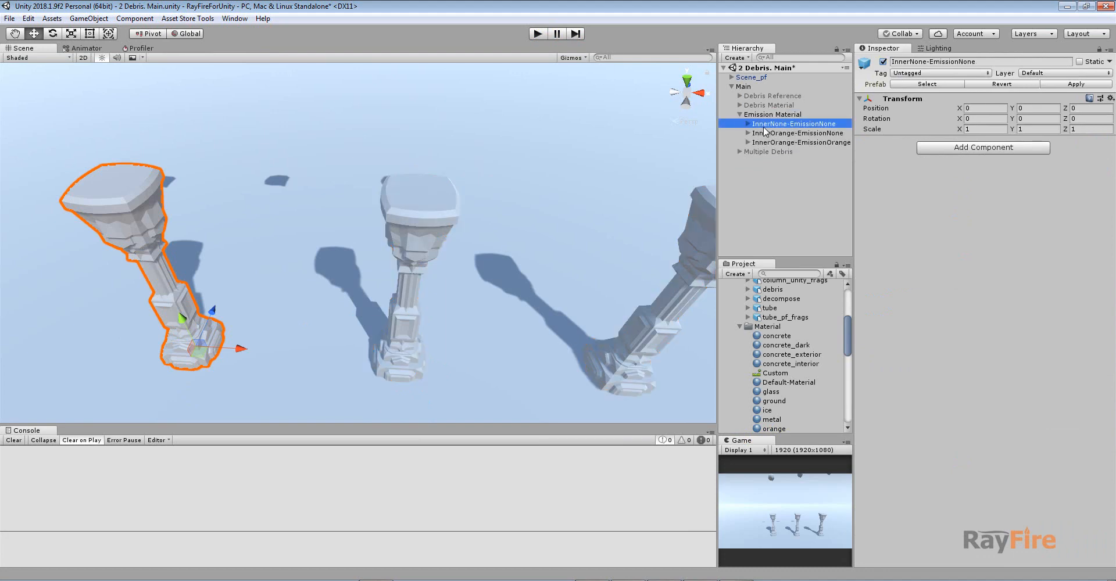
click(748, 124)
click(767, 133)
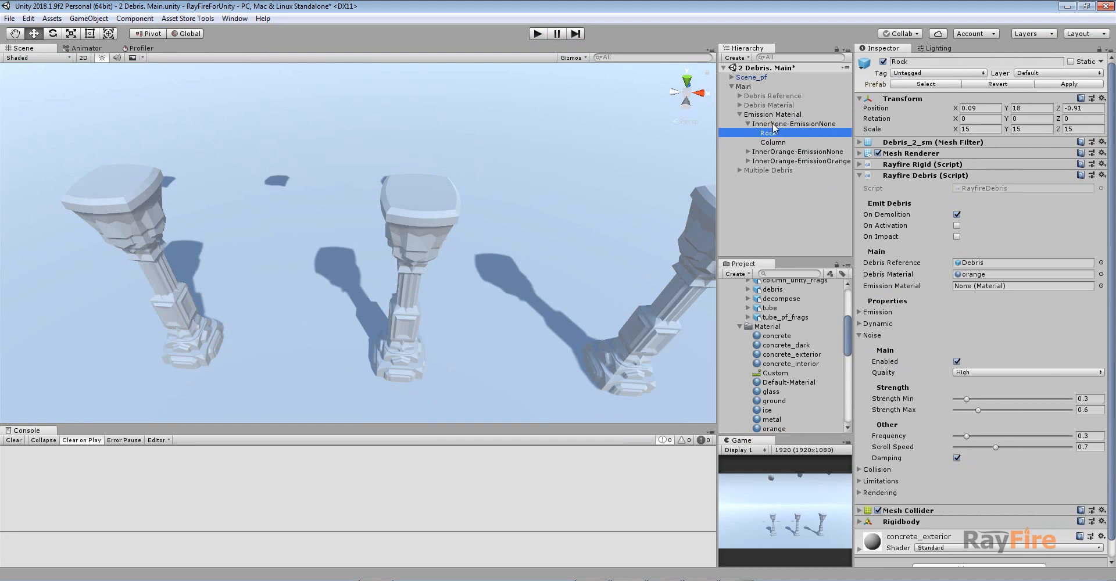
click(991, 286)
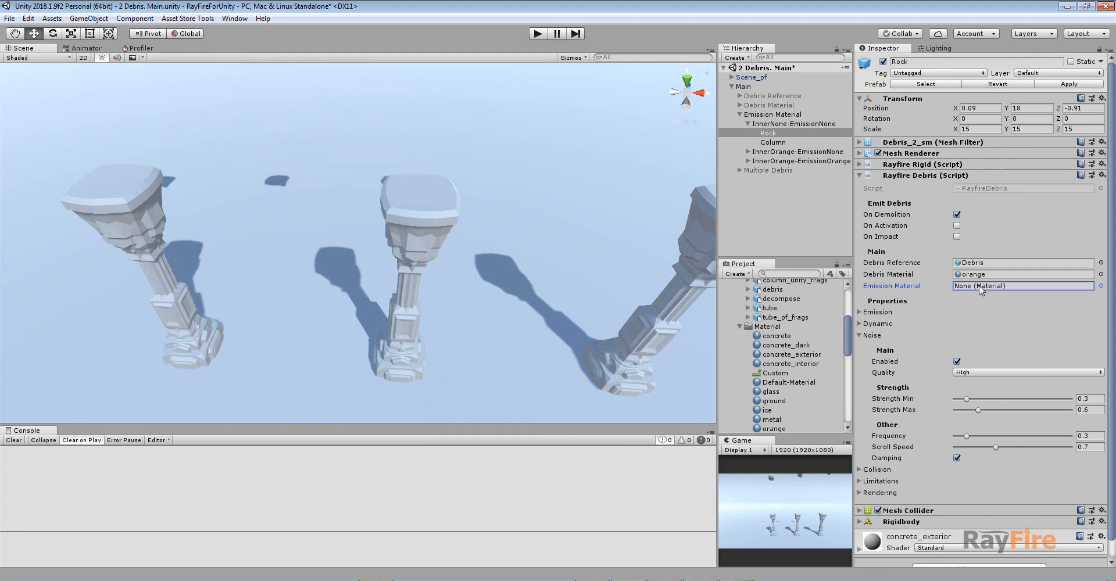
Expand the Rock's Rayfire Rigid component and its Materials settings, and frame the rock in the scene
click(859, 164)
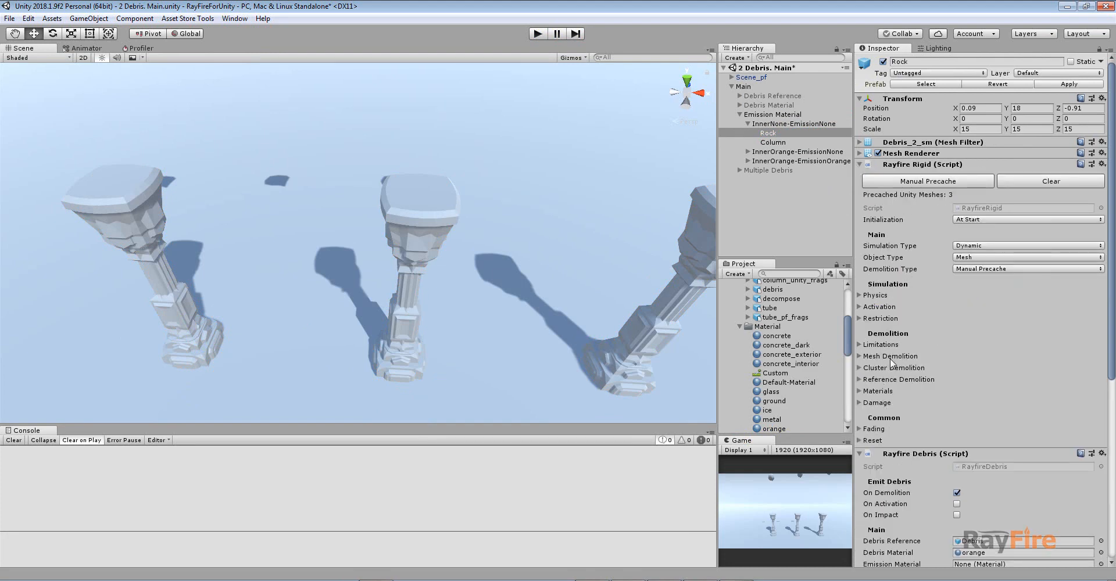
click(877, 392)
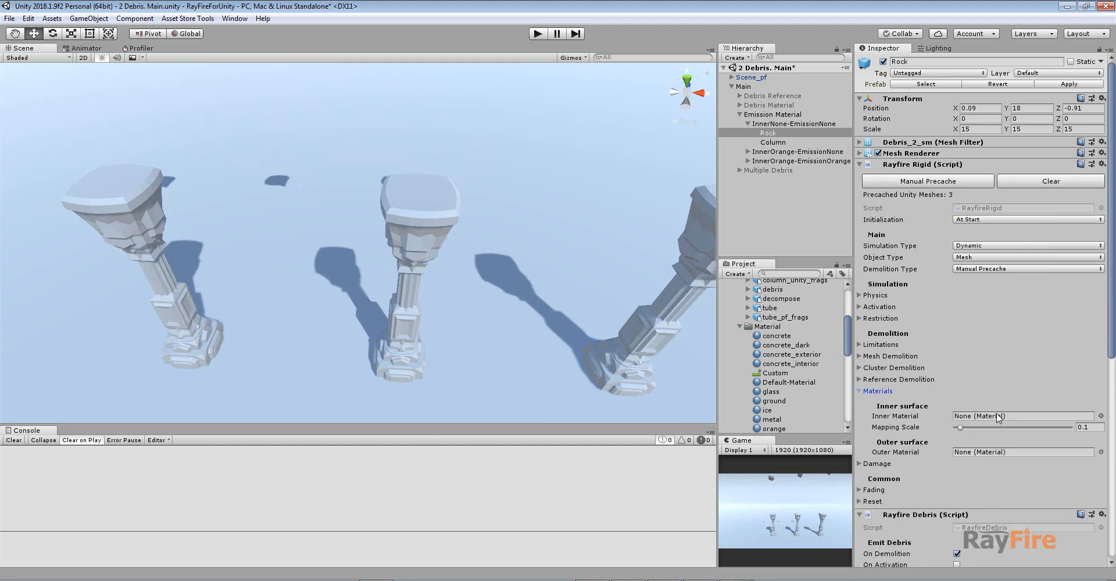
scroll(461, 157, down, 3)
key(f)
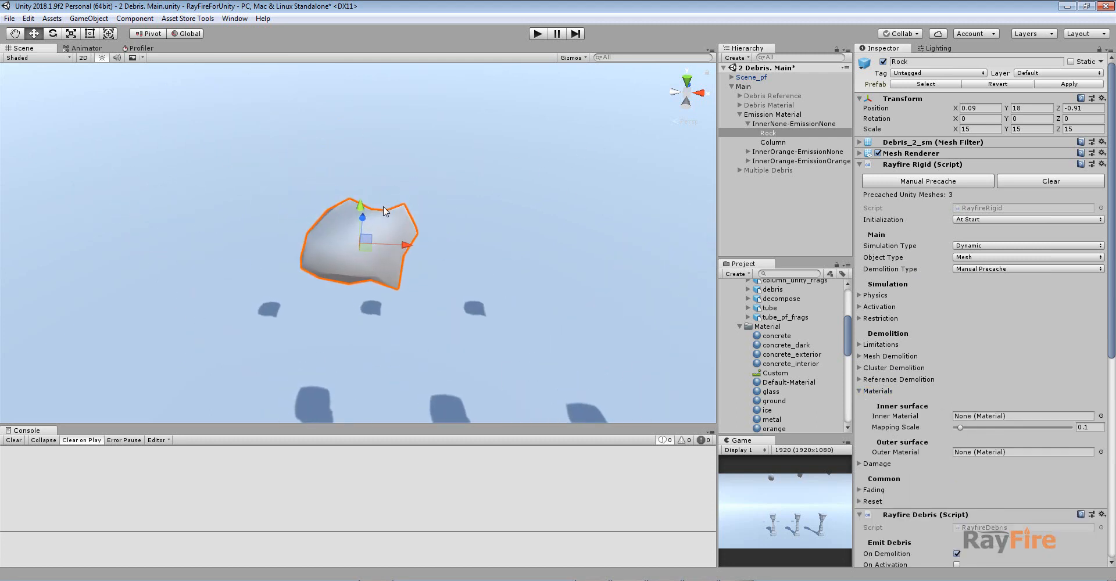
alt+drag(358, 242, 353, 228)
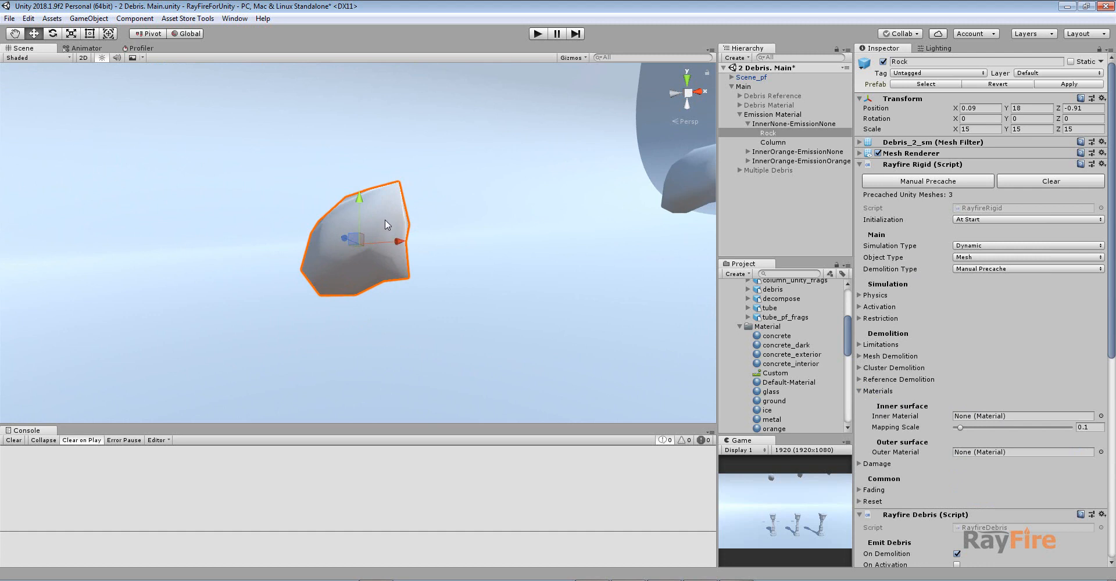
Start the Emission Material simulation, frame the falling InnerNone-EmissionNone rock, and play through to its impact
click(543, 35)
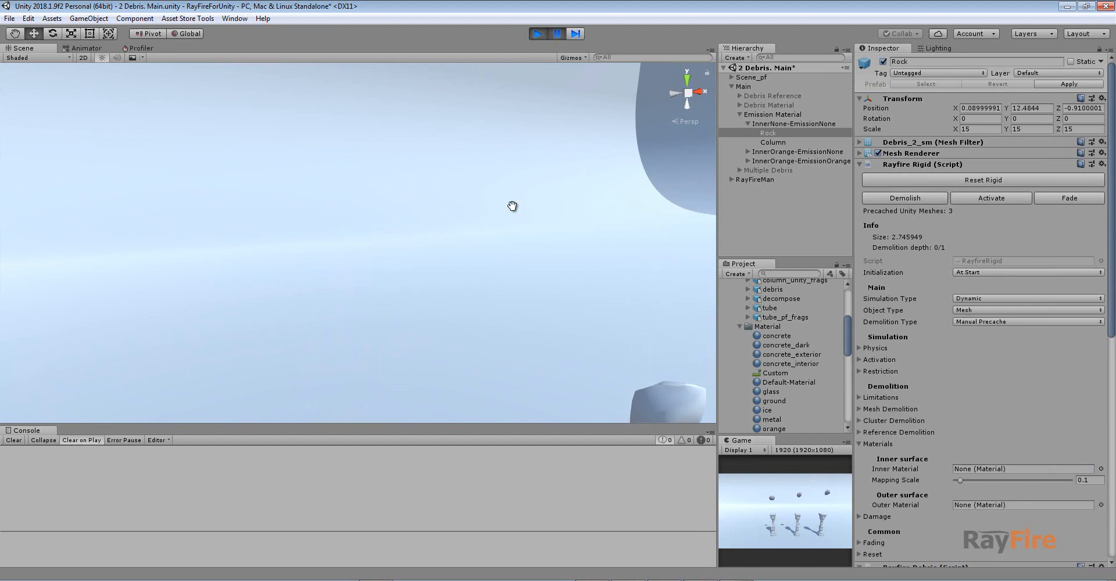
key(f)
key(w)
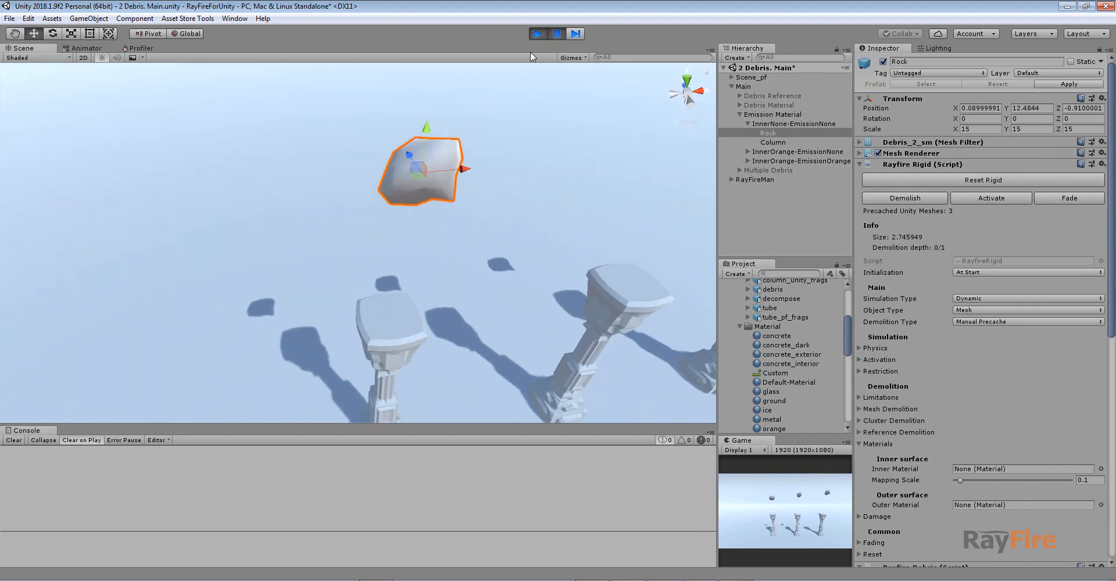
click(557, 33)
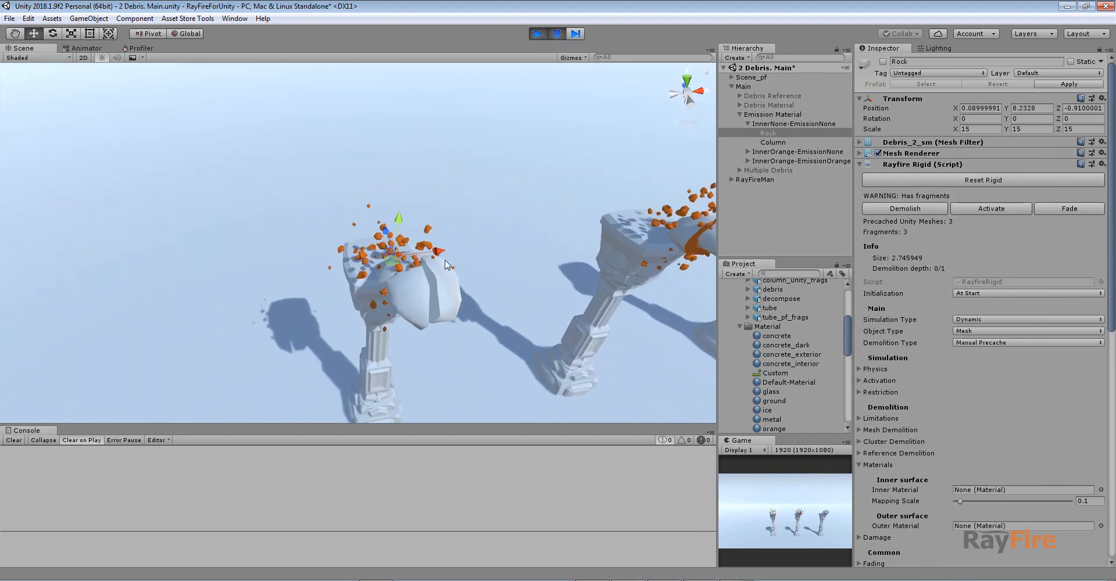
Examine the broken rock's inner faces around Rock_fr_0, review that fragment's Rayfire Debris settings, and stop the simulation
scroll(349, 212, up, 10)
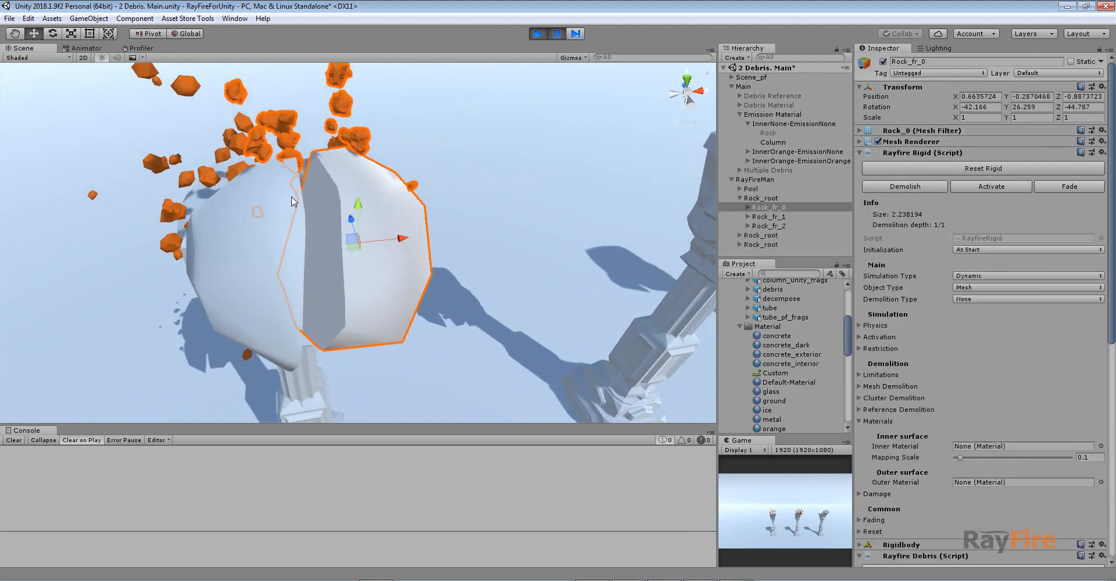
alt+drag(320, 224, 327, 257)
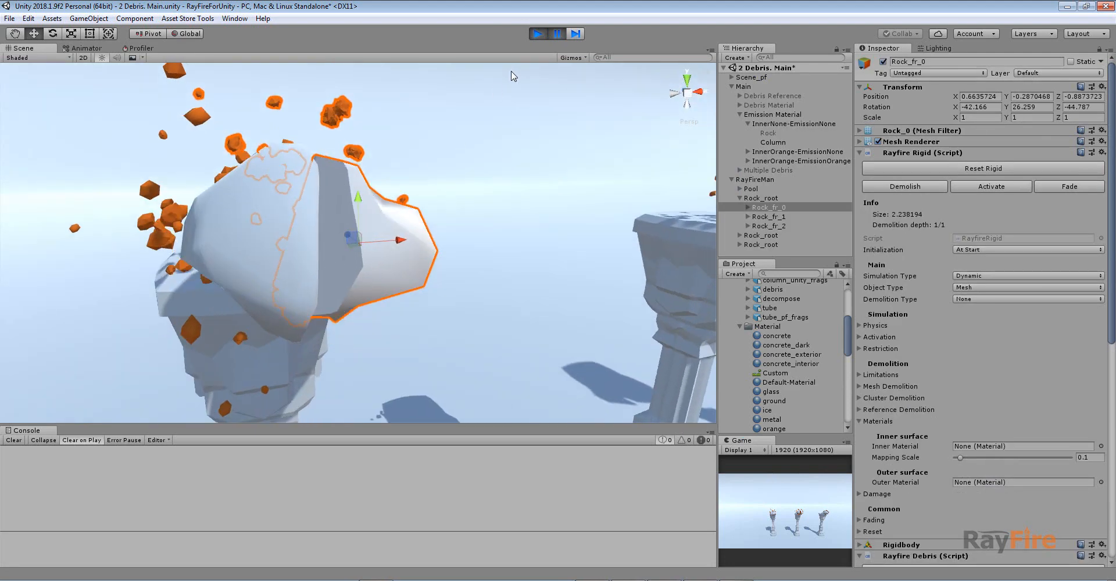
alt+drag(427, 132, 562, 209)
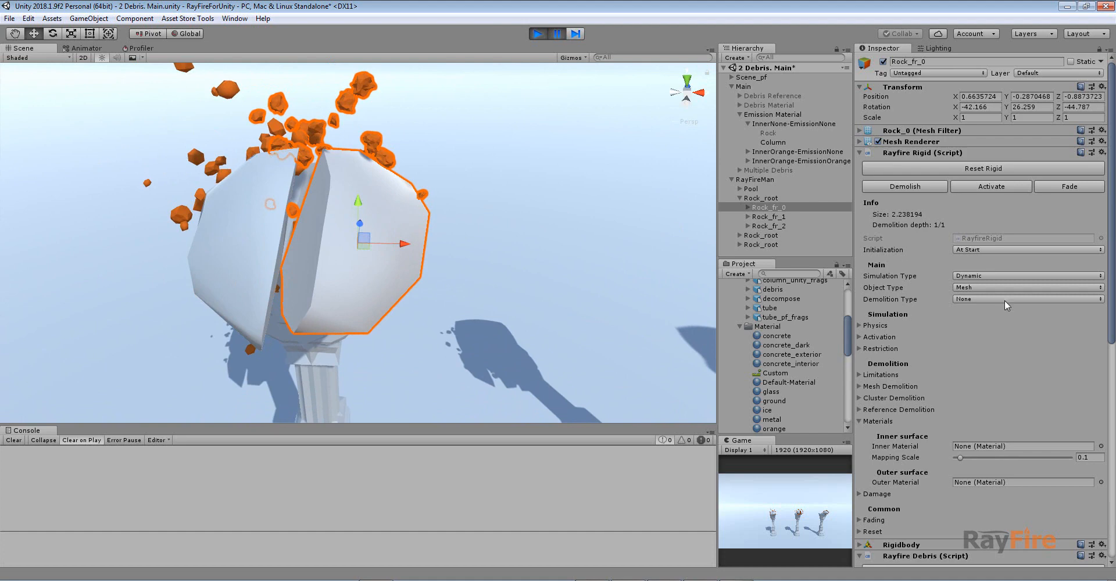
scroll(952, 337, down, 10)
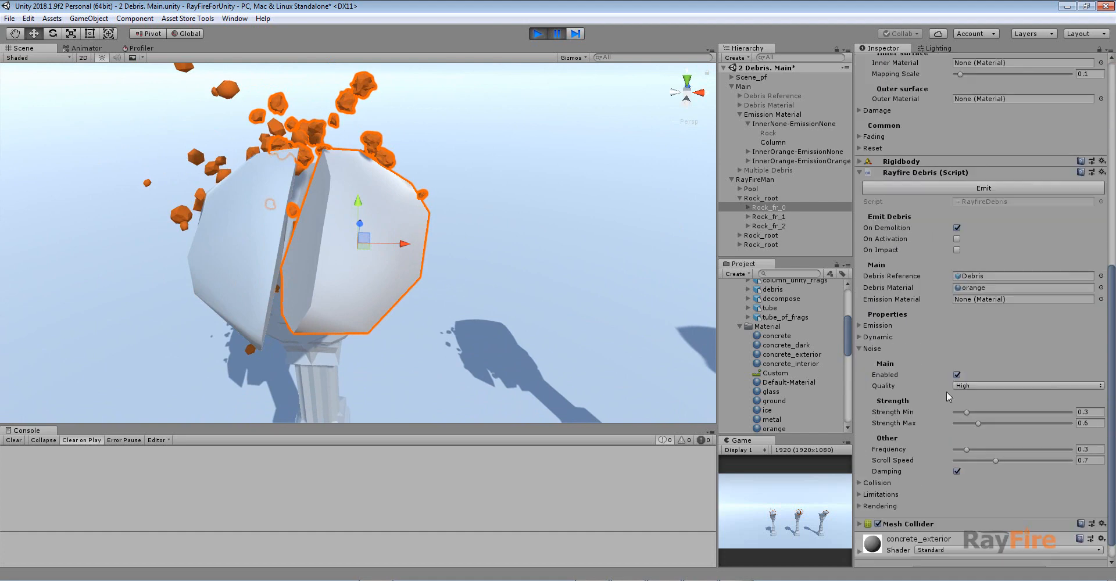
click(540, 34)
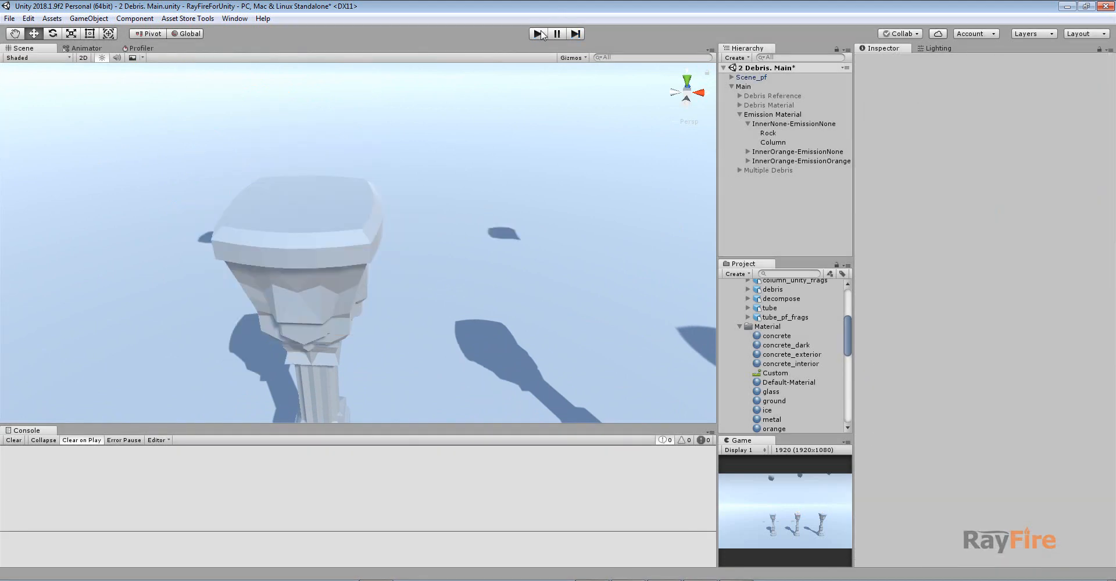
Rerun the simulation, pause it at the first rock's impact, select fragment Rock_fr_0, and examine its cracks and debris from several angles
click(540, 33)
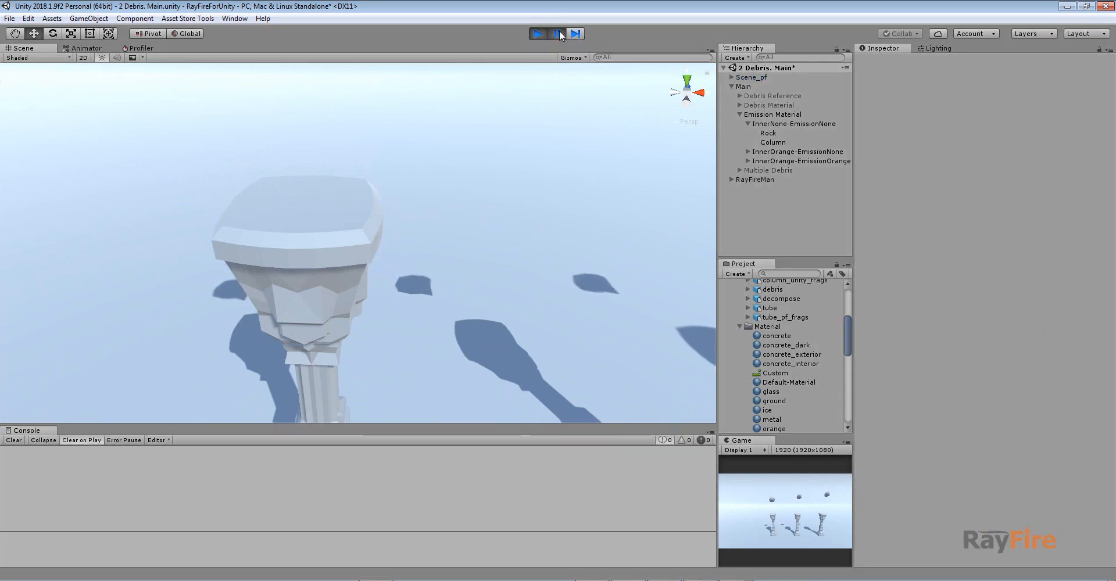
click(577, 32)
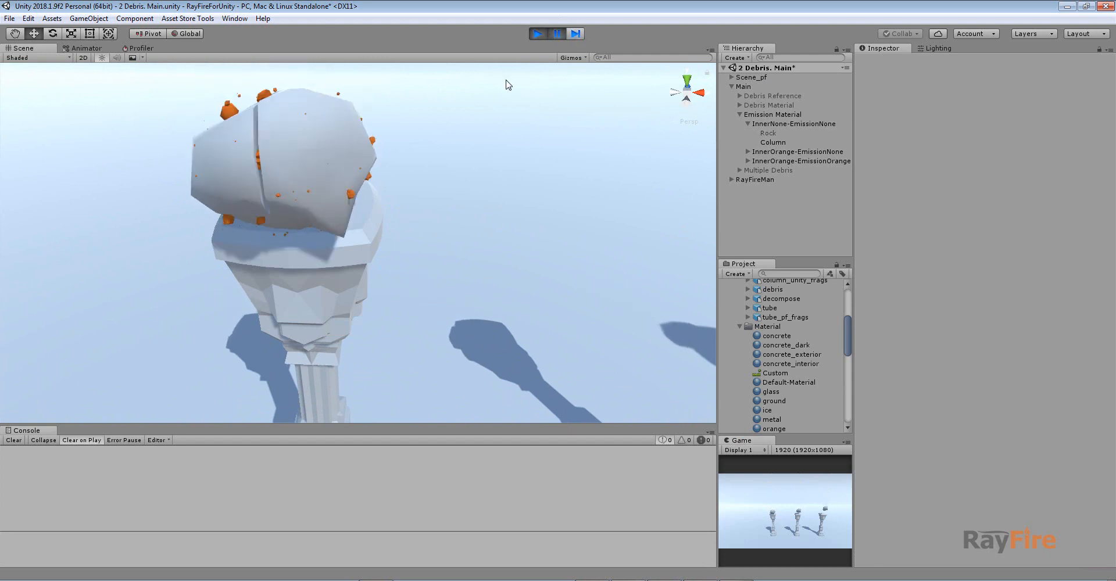
click(353, 193)
scroll(360, 189, up, 5)
alt+drag(397, 168, 192, 155)
alt+drag(481, 164, 241, 324)
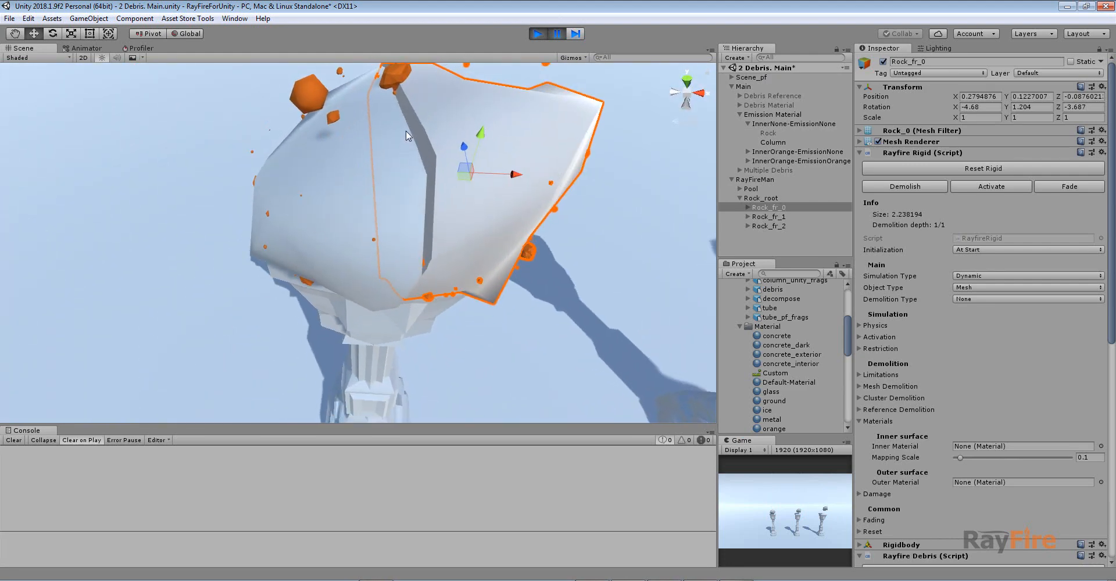
alt+drag(278, 208, 266, 107)
scroll(309, 167, down, 4)
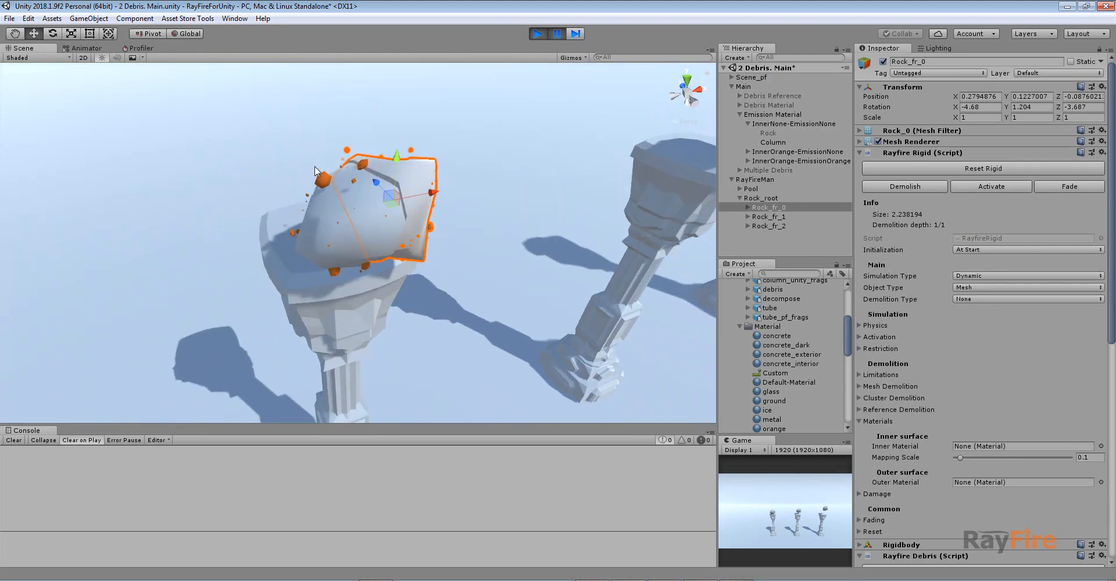
scroll(392, 235, up, 3)
middle_drag(393, 192, 372, 225)
scroll(264, 200, down, 4)
scroll(267, 205, down, 2)
Select the unbroken rock above the middle column and frame it up close in the scene
middle_drag(509, 190, 361, 269)
alt+drag(343, 259, 259, 233)
middle_drag(587, 199, 474, 201)
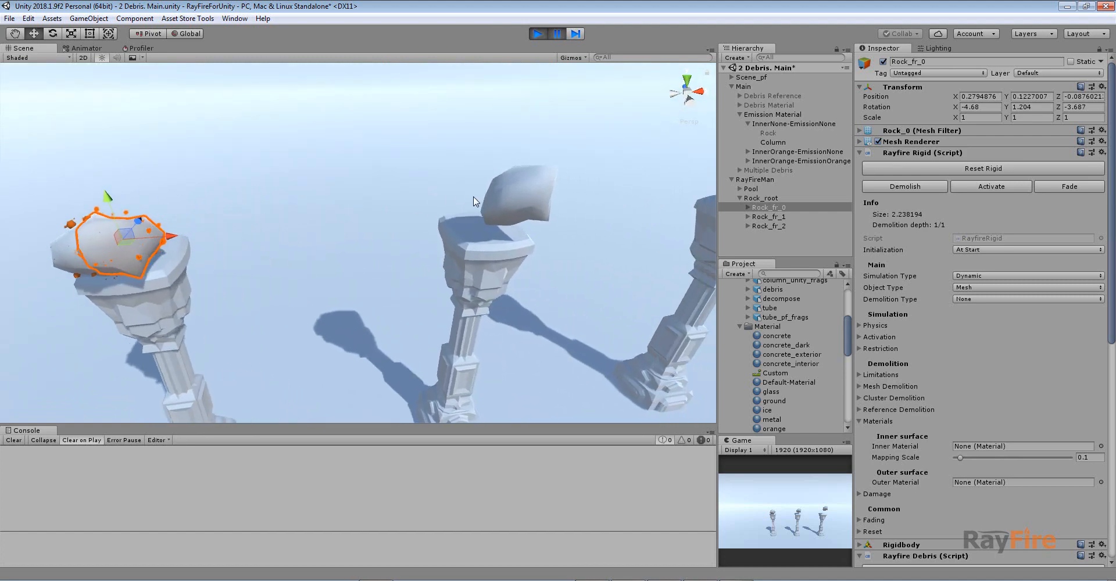
click(515, 198)
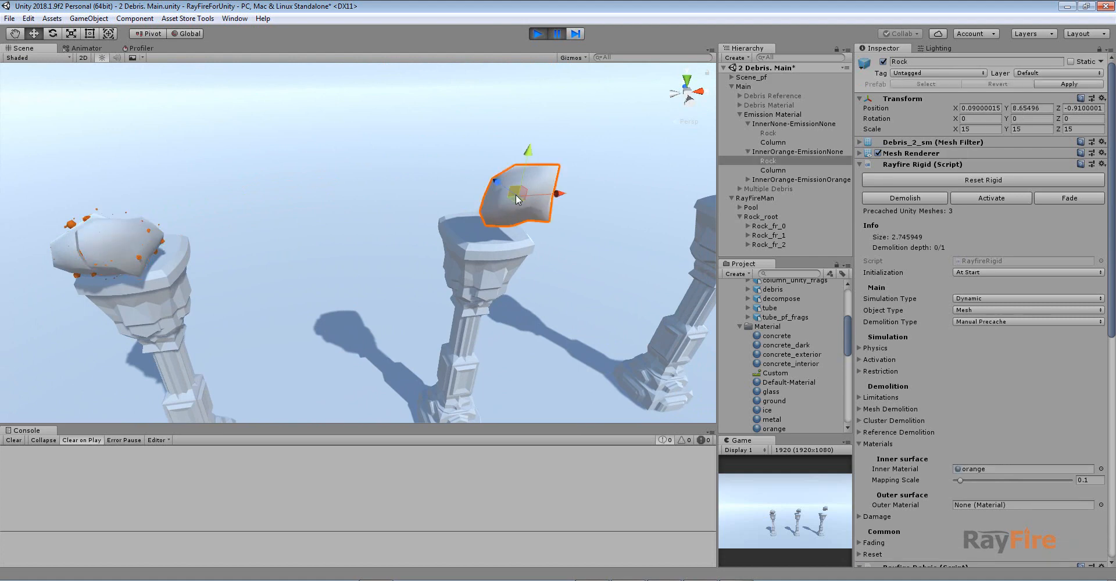
key(f)
middle_drag(398, 295, 416, 261)
scroll(414, 255, up, 2)
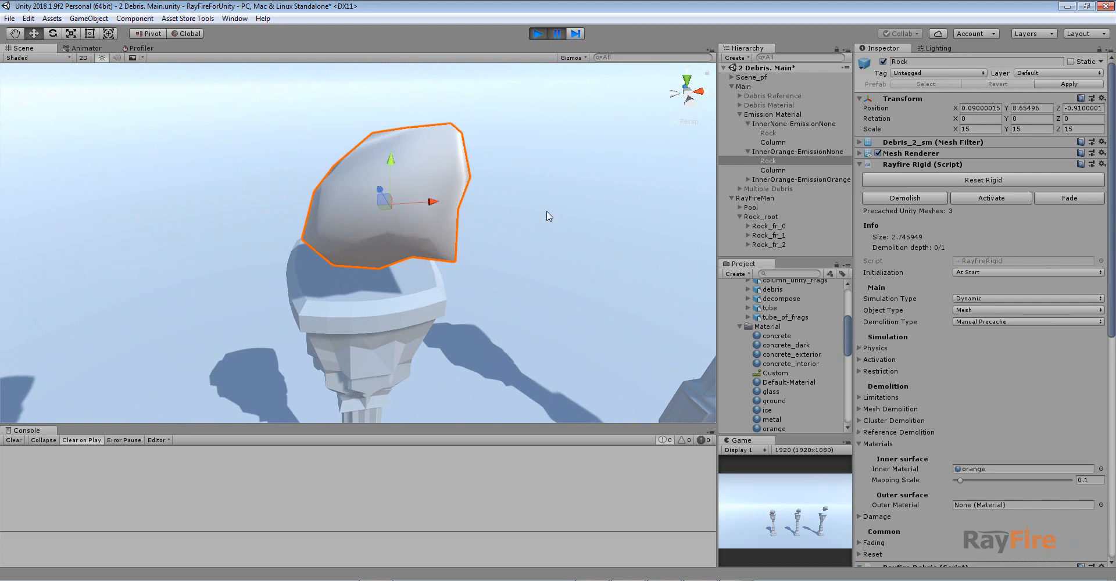
Check the Rayfire Rigid materials of the InnerOrange-EmissionNone Rock and locate its Inner Material asset in the project
click(785, 151)
click(776, 160)
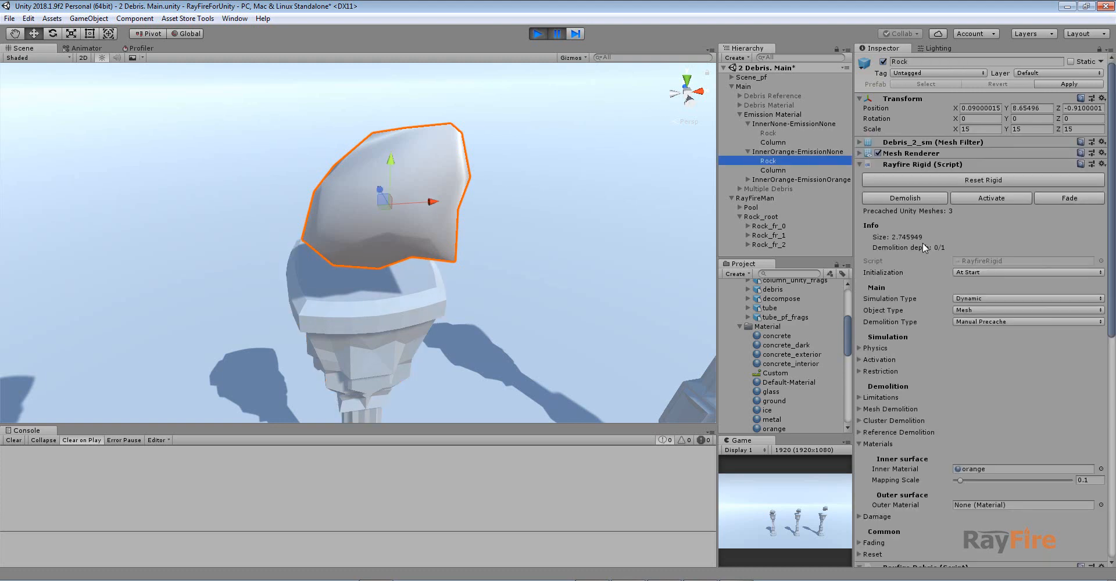
scroll(982, 367, down, 4)
click(974, 331)
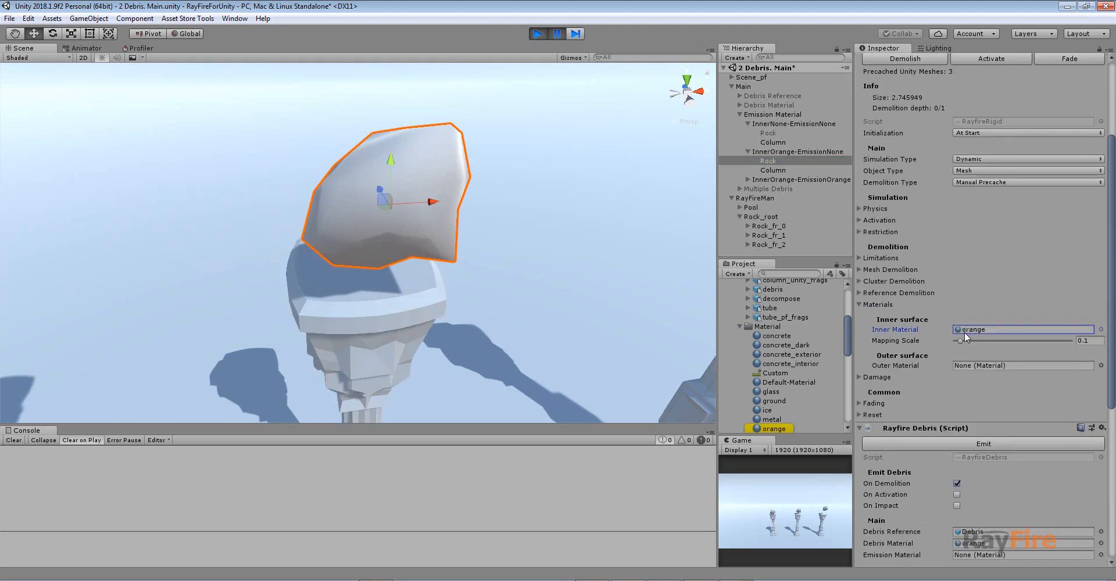
Check the middle rock's Rayfire Debris materials and advance the paused simulation frame by frame until that rock breaks
scroll(941, 473, down, 4)
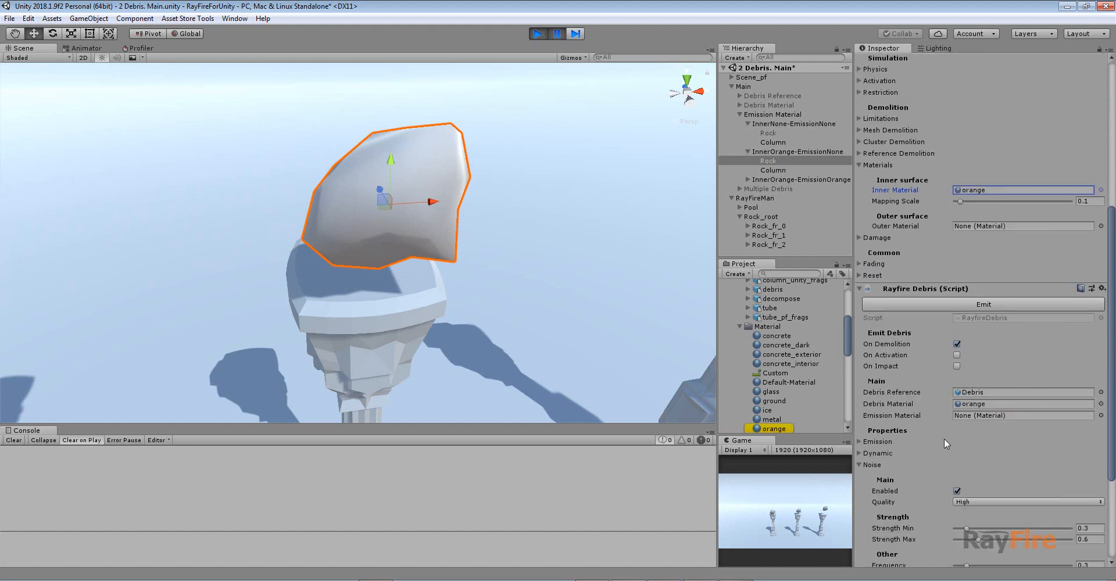
click(575, 35)
click(575, 36)
click(575, 36)
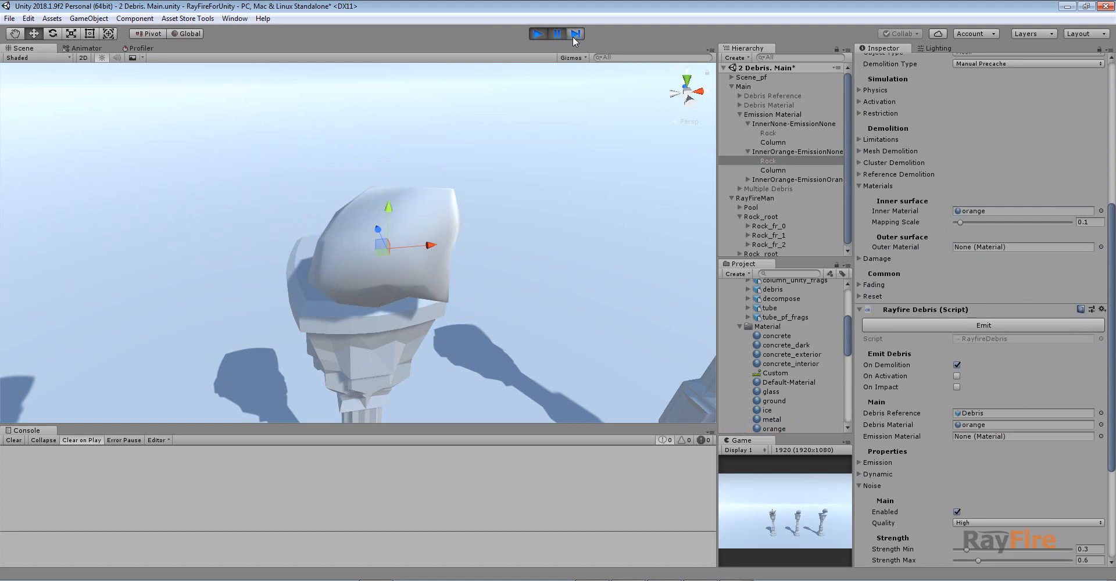
click(575, 36)
click(574, 36)
Select fragment Rock_fr_0 of the middle rock and examine its inner faces and the surrounding debris
scroll(487, 250, up, 3)
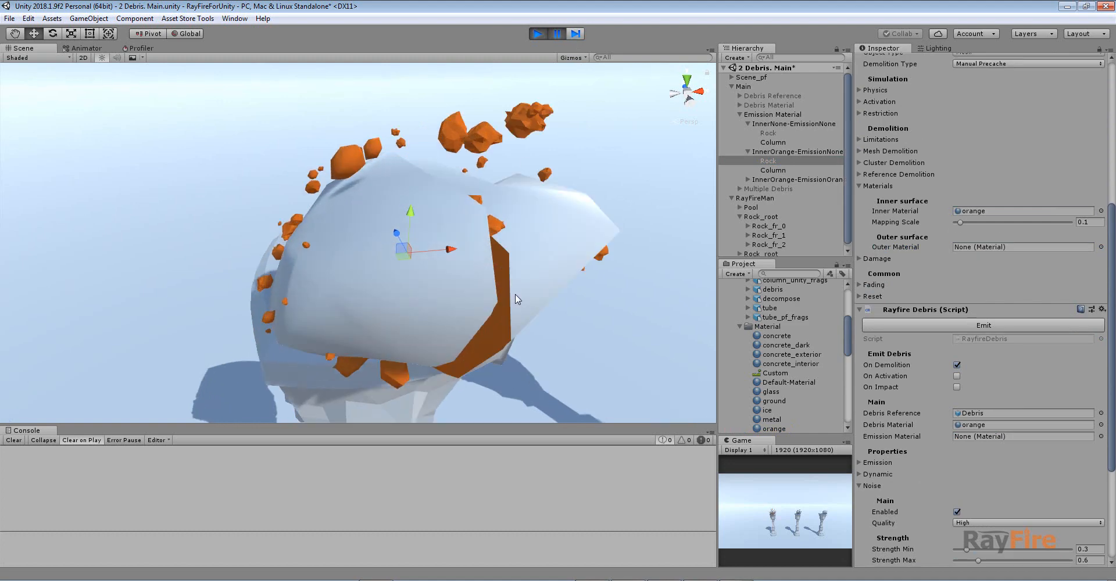
click(508, 312)
alt+drag(508, 309, 488, 196)
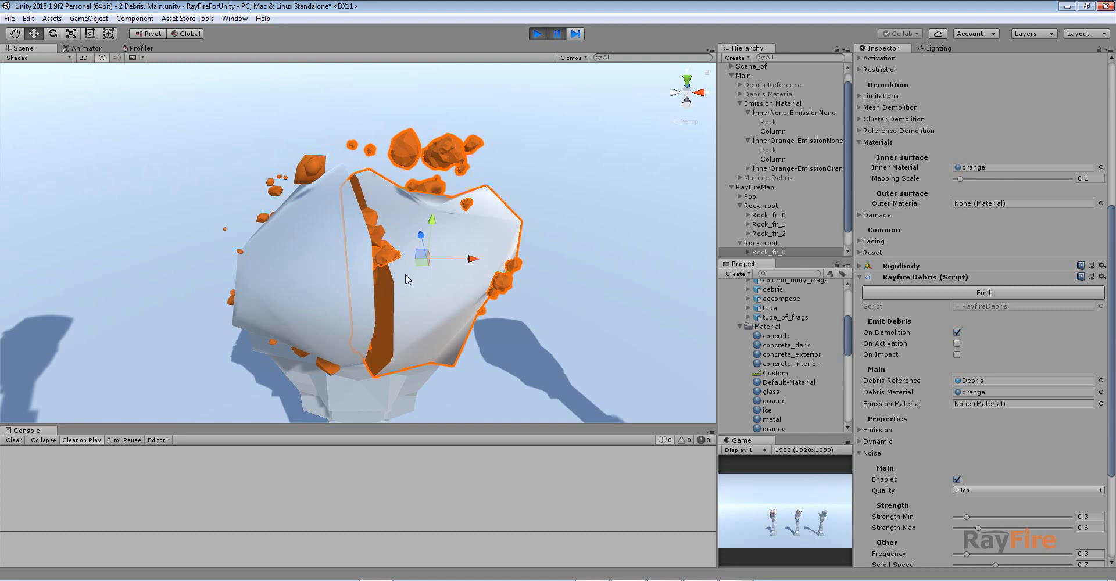
Select and frame the InnerOrange-EmissionOrange Rock, and locate the assets of its Inner Material and Emission Material
scroll(358, 229, down, 8)
middle_drag(441, 239, 244, 242)
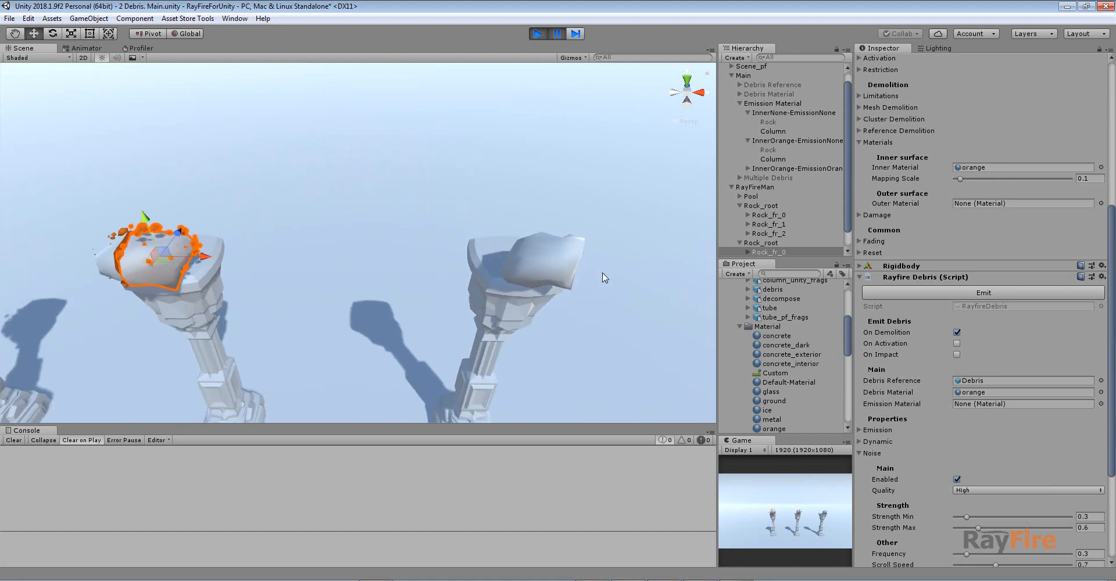
click(553, 253)
key(f)
scroll(432, 278, up, 3)
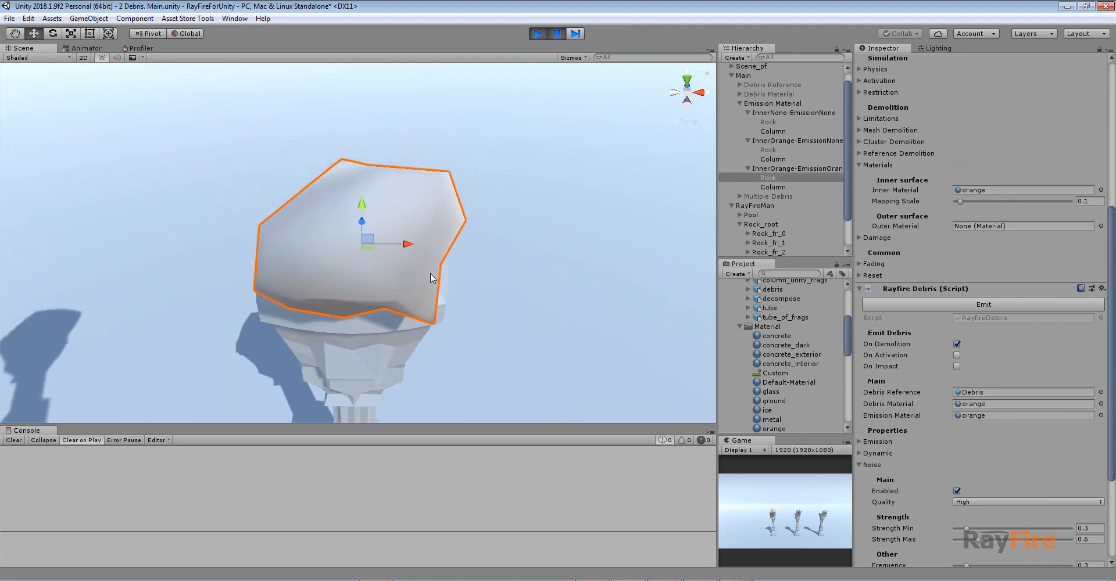
click(981, 192)
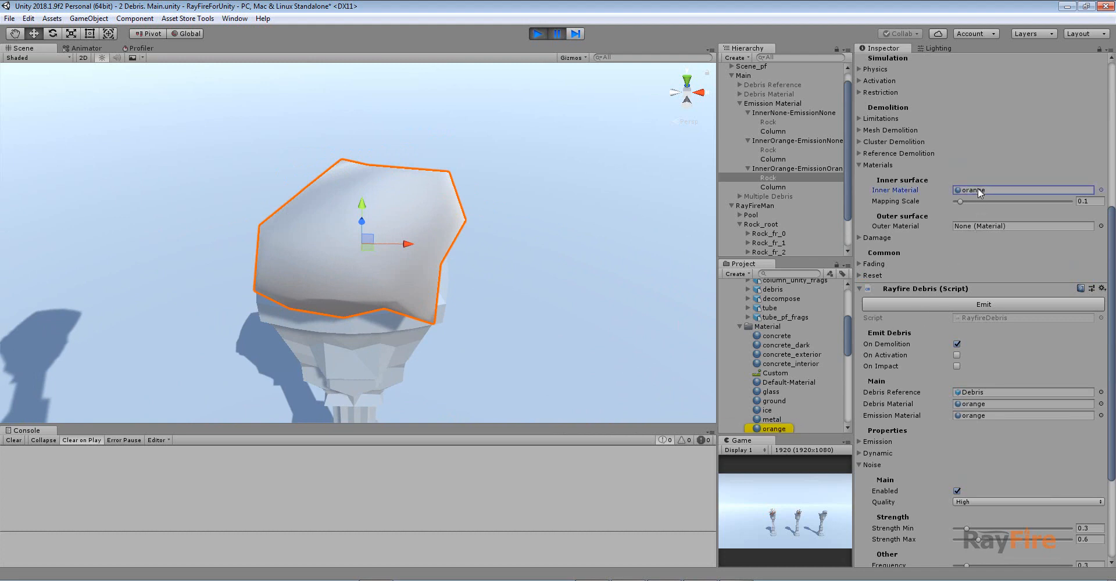
click(976, 416)
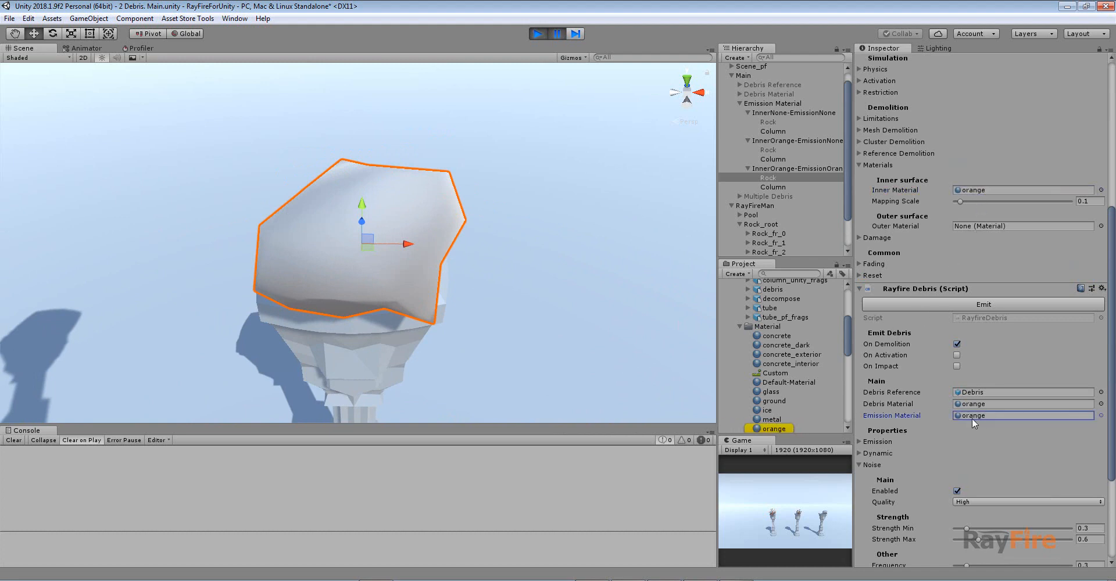
Advance the simulation frame by frame until the third rock cracks, and examine the crack around fragment Rock_fr_0
click(576, 35)
click(576, 34)
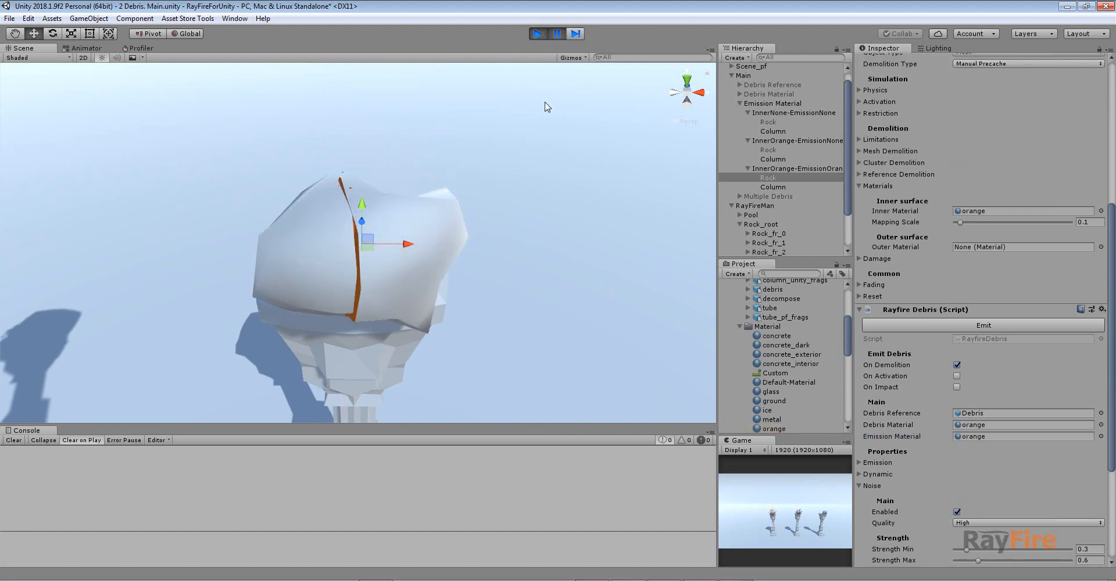
scroll(375, 262, up, 5)
click(440, 196)
alt+drag(441, 195, 438, 111)
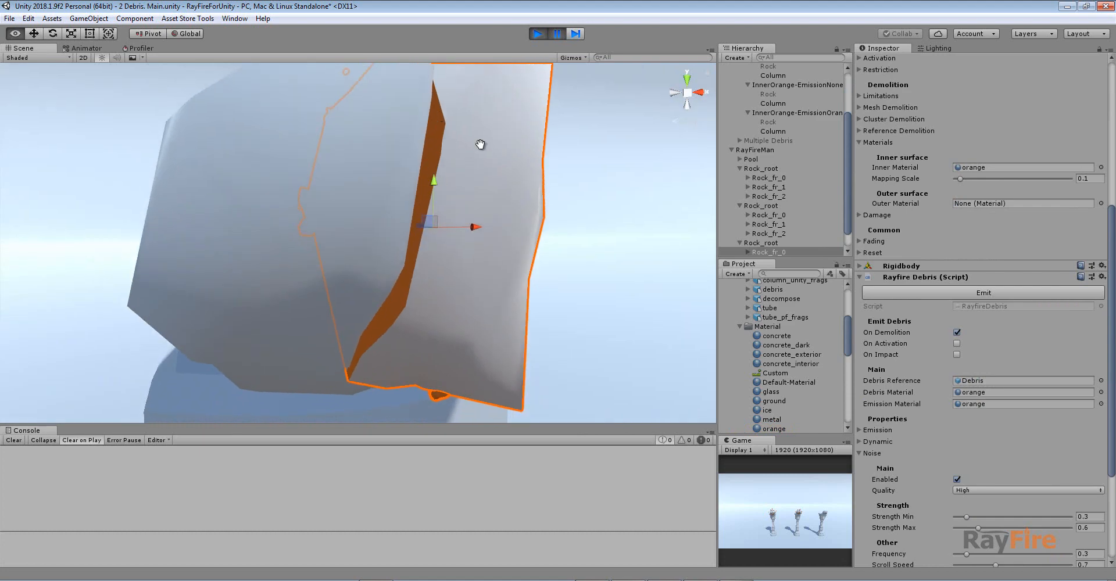
alt+drag(482, 145, 437, 142)
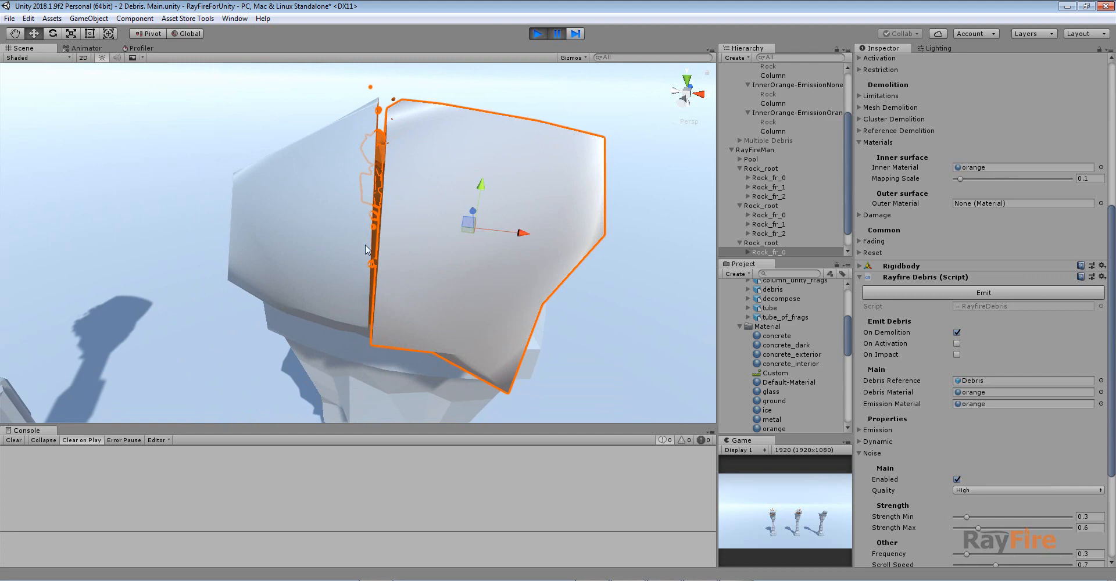
Advance the simulation a few more frames and examine from all sides where debris is emitted on the third rock's fragments
click(576, 33)
click(576, 33)
click(576, 33)
scroll(356, 283, down, 6)
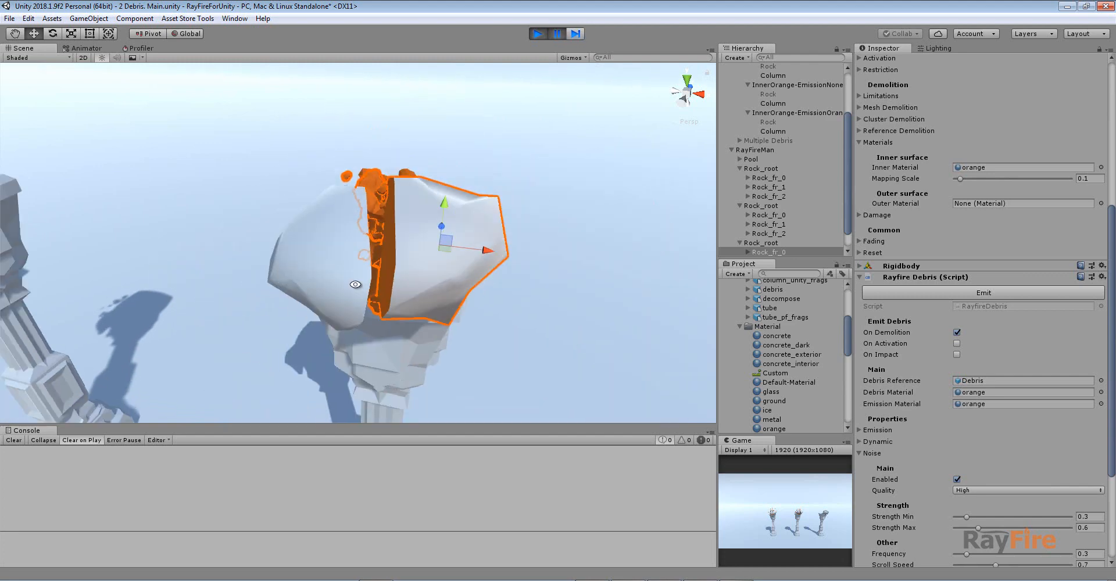
alt+drag(356, 284, 553, 247)
alt+drag(317, 250, 497, 231)
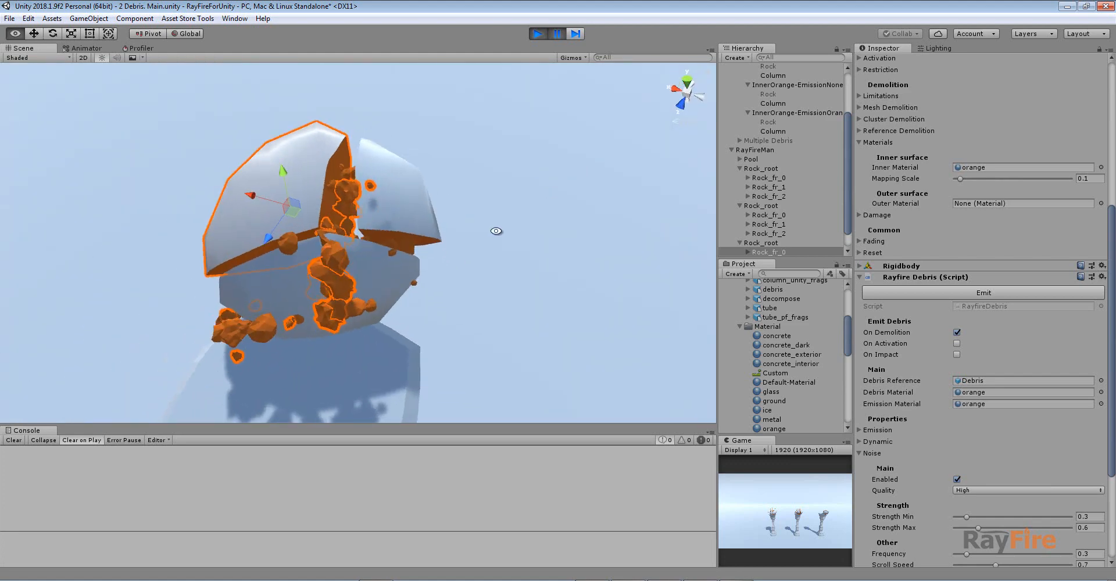
alt+drag(372, 232, 304, 245)
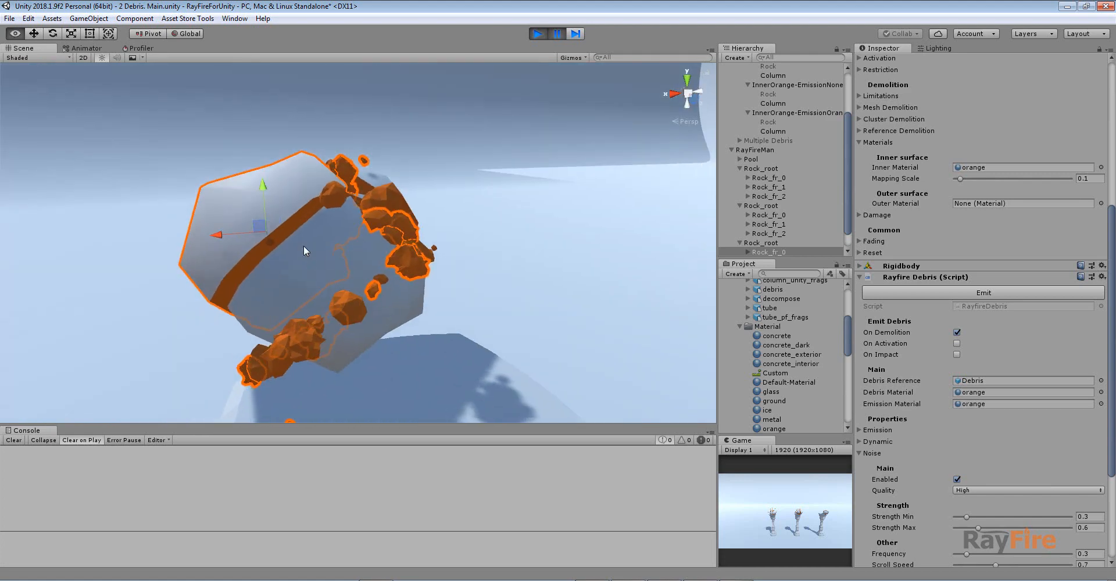
alt+drag(312, 294, 605, 293)
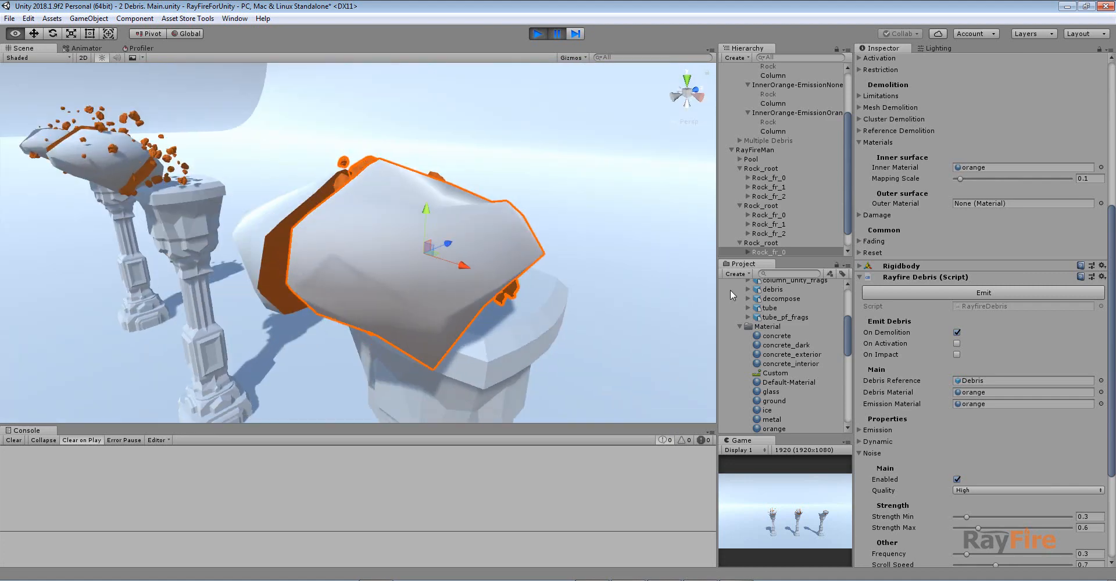
scroll(390, 289, down, 3)
alt+drag(390, 290, 587, 259)
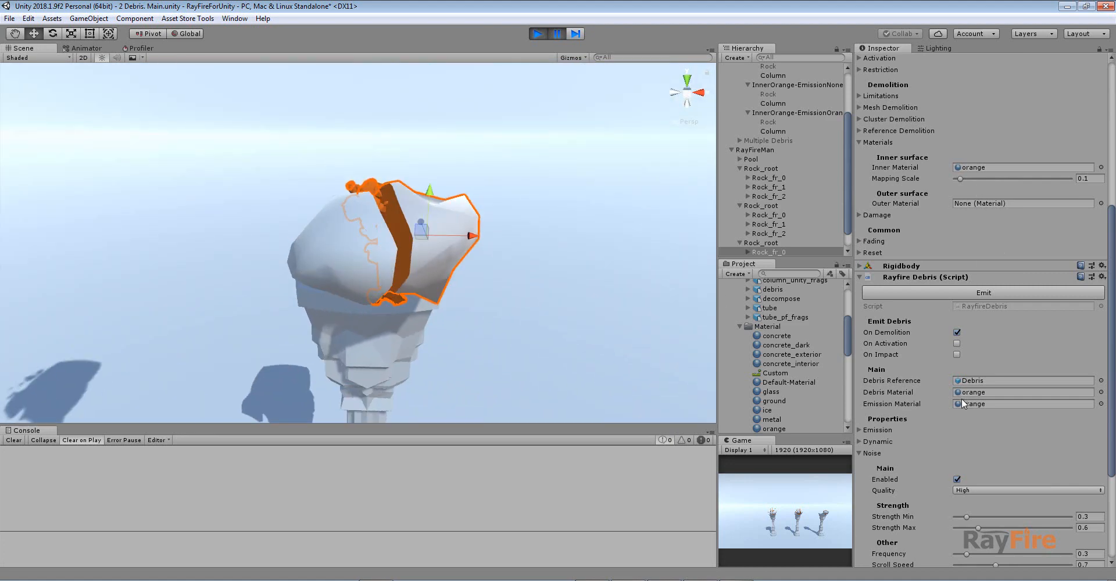
Locate the fragment's Emission Material asset in the project while comparing the broken rocks, and stop the simulation
click(976, 404)
click(976, 403)
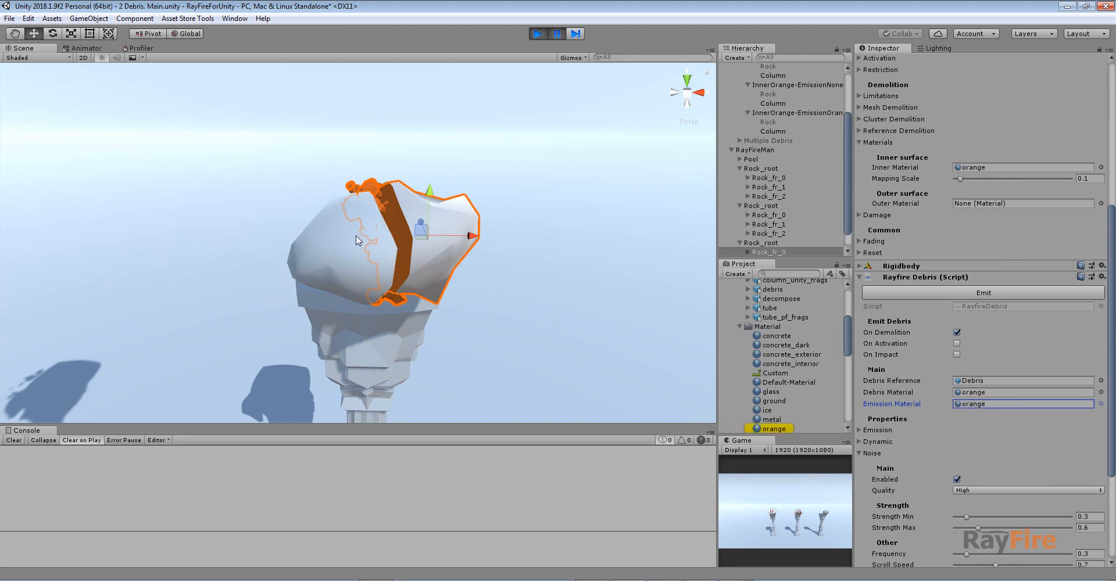
scroll(327, 256, down, 10)
alt+drag(372, 203, 339, 253)
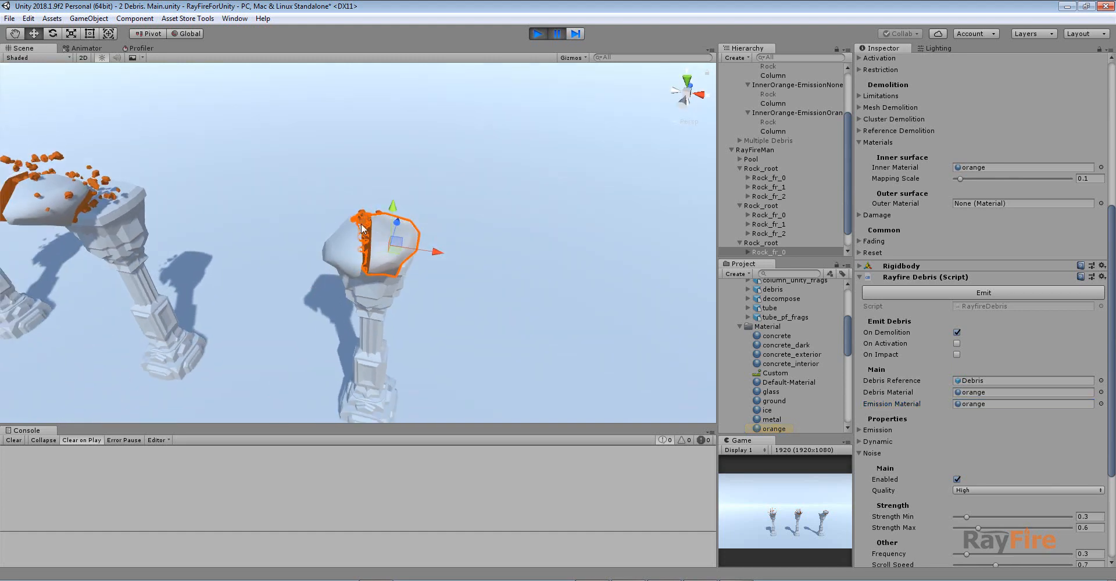
click(978, 405)
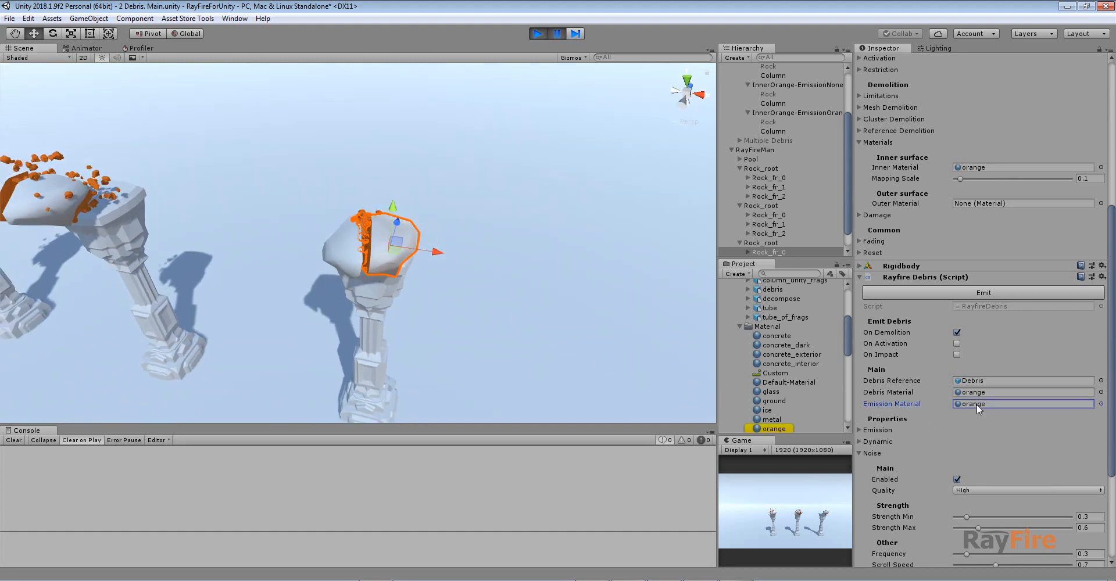
click(554, 34)
click(539, 34)
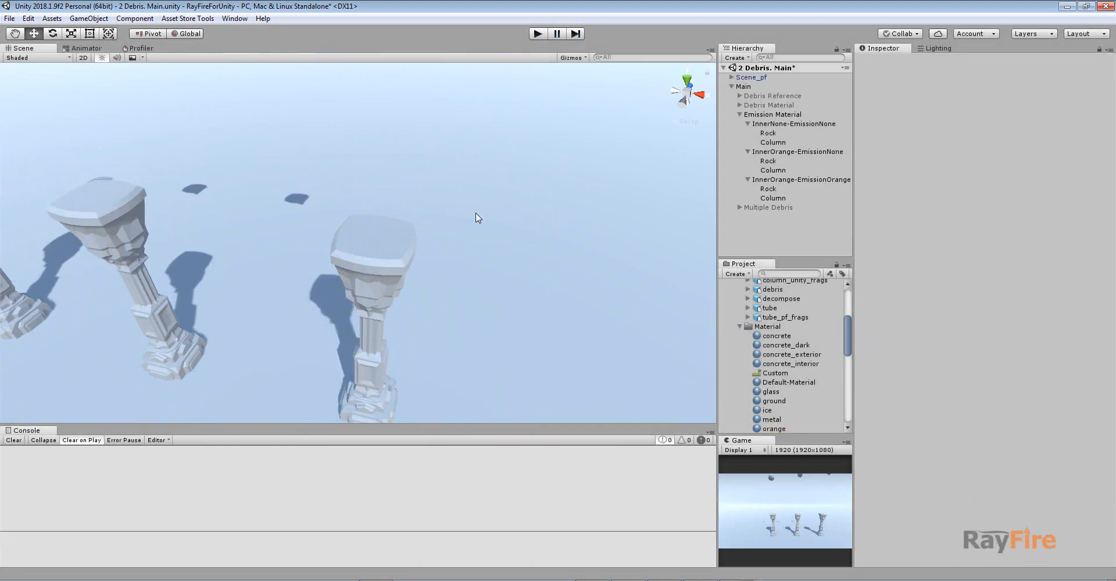
Deactivate the Emission Material group and activate the Multiple Debris group in the scene
click(740, 115)
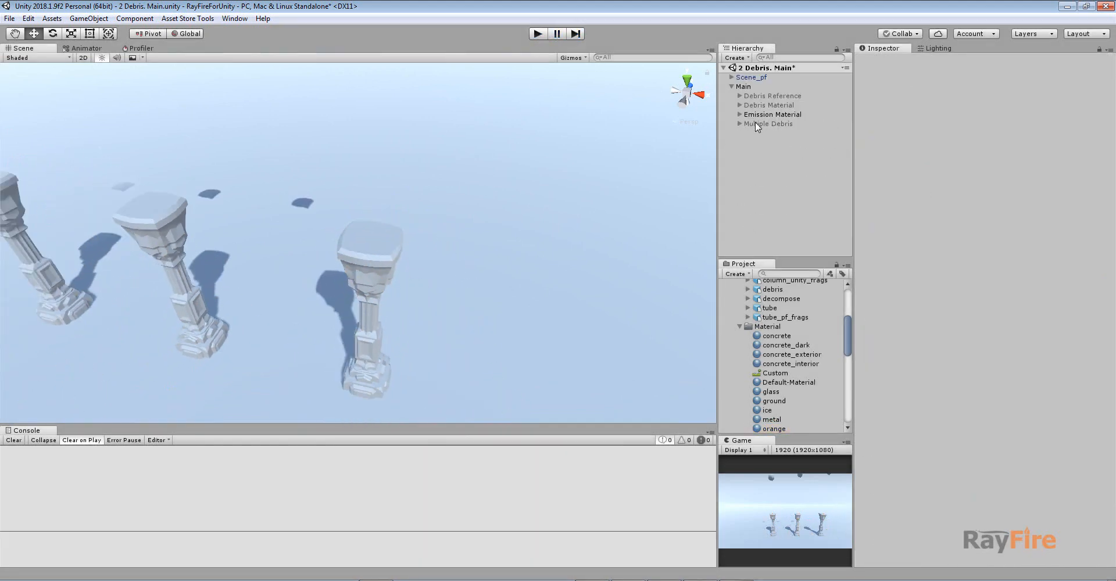
click(755, 115)
click(883, 62)
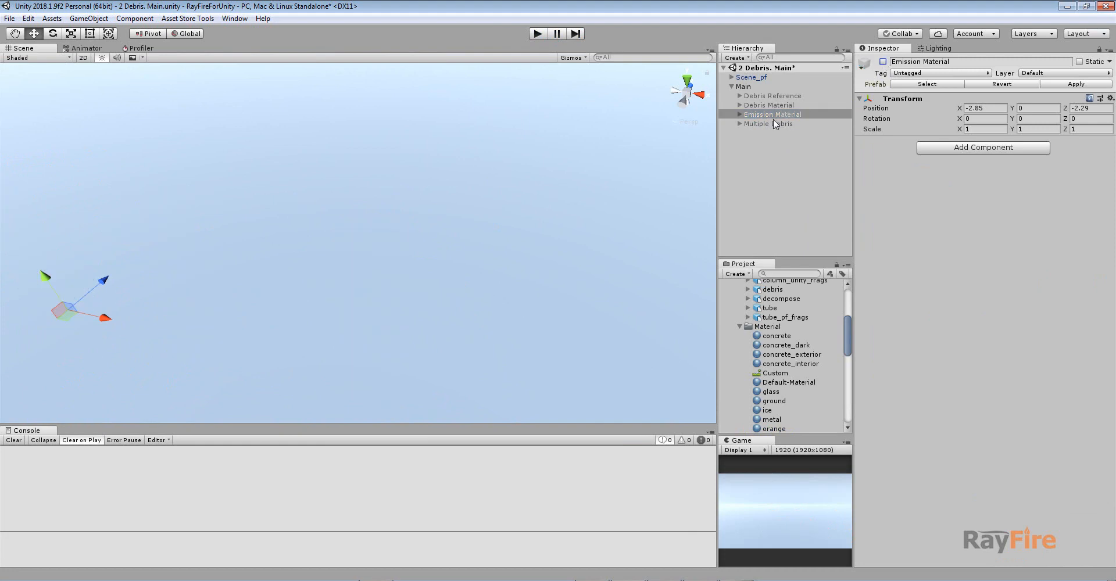
click(770, 124)
click(883, 61)
scroll(461, 280, down, 6)
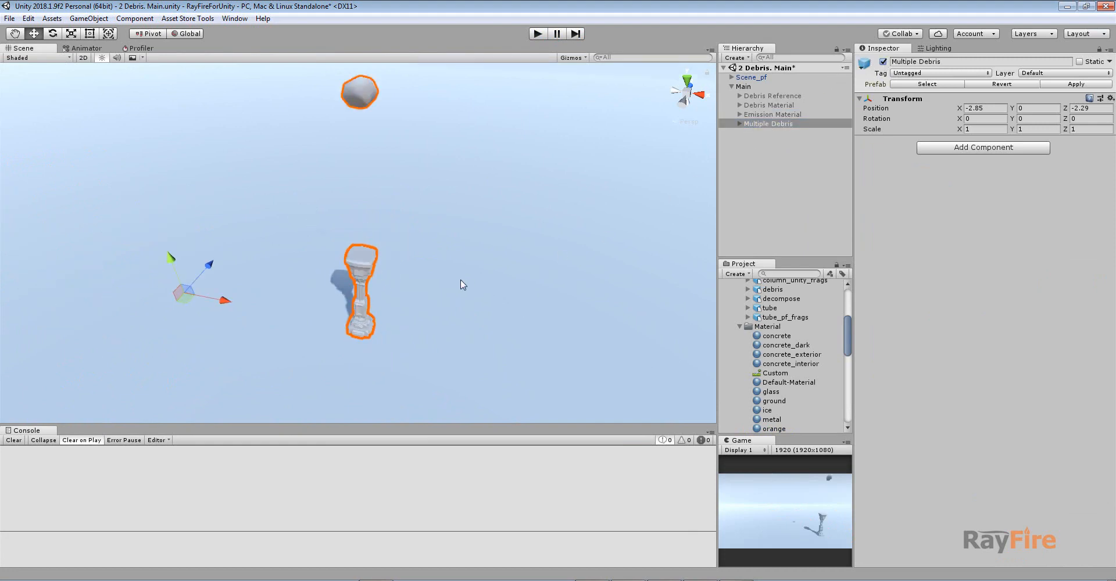
scroll(681, 208, up, 1)
Select the Rock in Multiple Debris and collapse its Rayfire Rigid component and both Rayfire Debris components
click(741, 124)
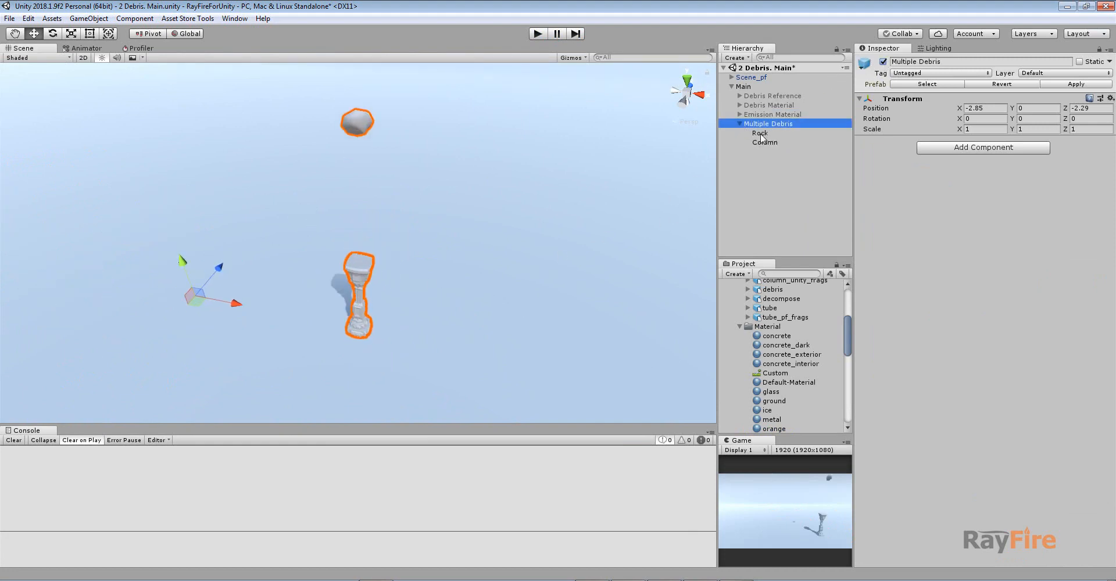
click(759, 133)
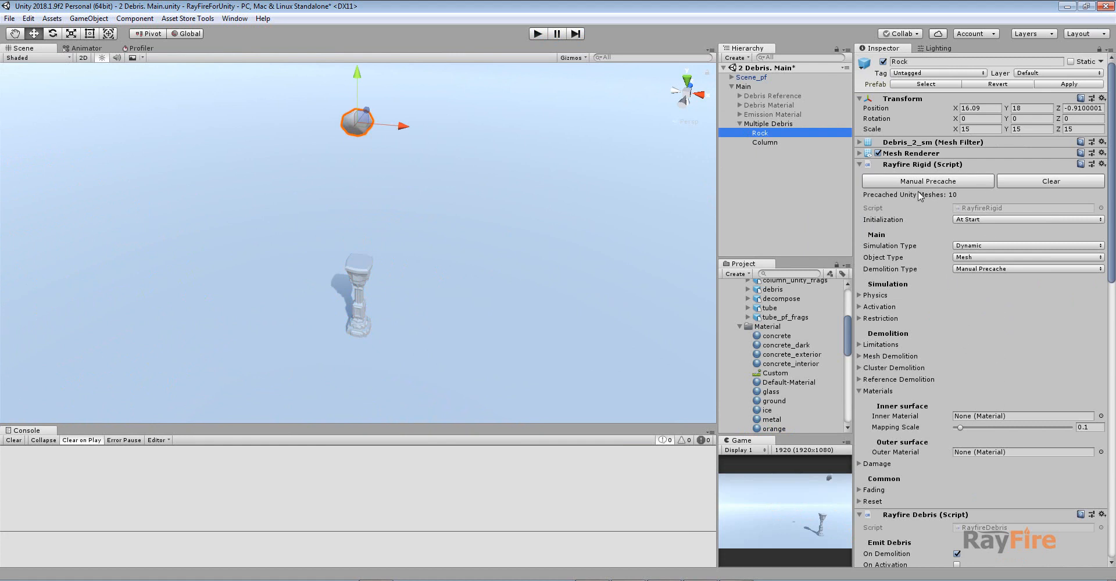
click(859, 165)
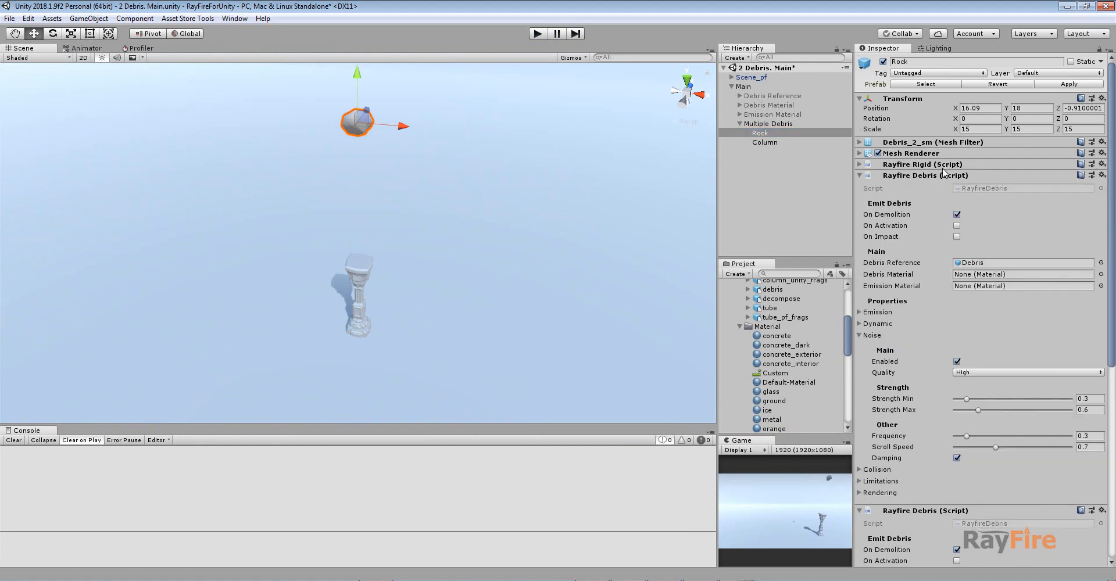
scroll(922, 191, down, 7)
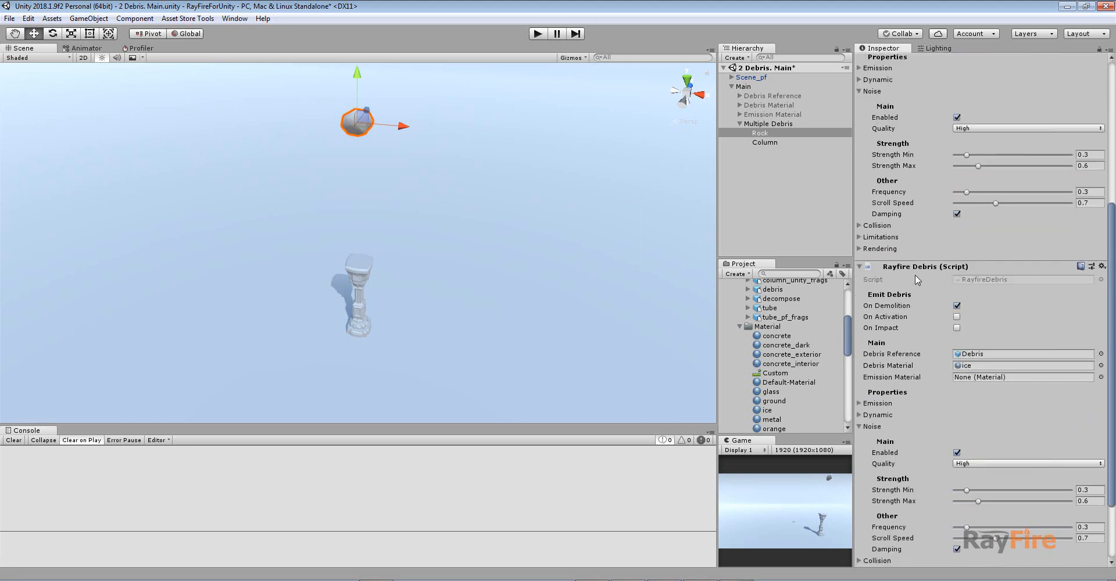
click(917, 268)
click(907, 176)
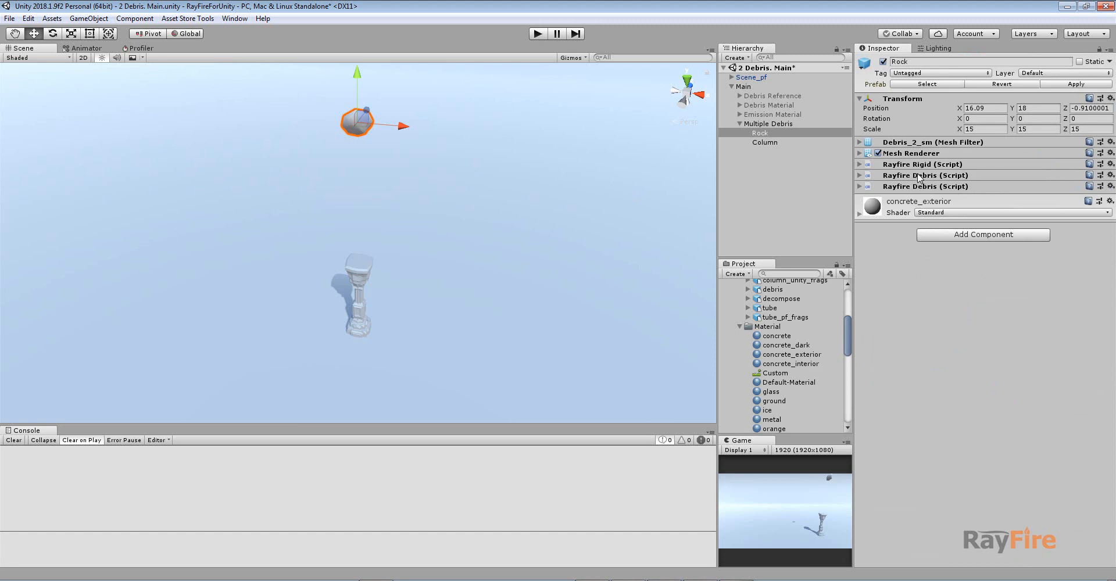
Review the Rock's first Rayfire Debris component, and locate the Debris Material asset of the second one
click(919, 176)
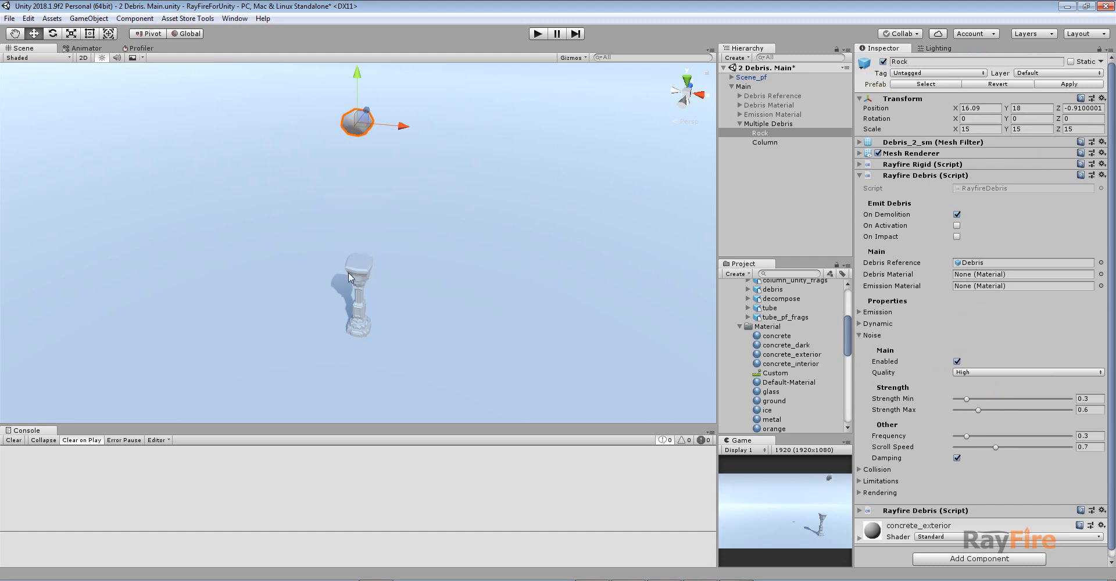
click(859, 175)
click(860, 186)
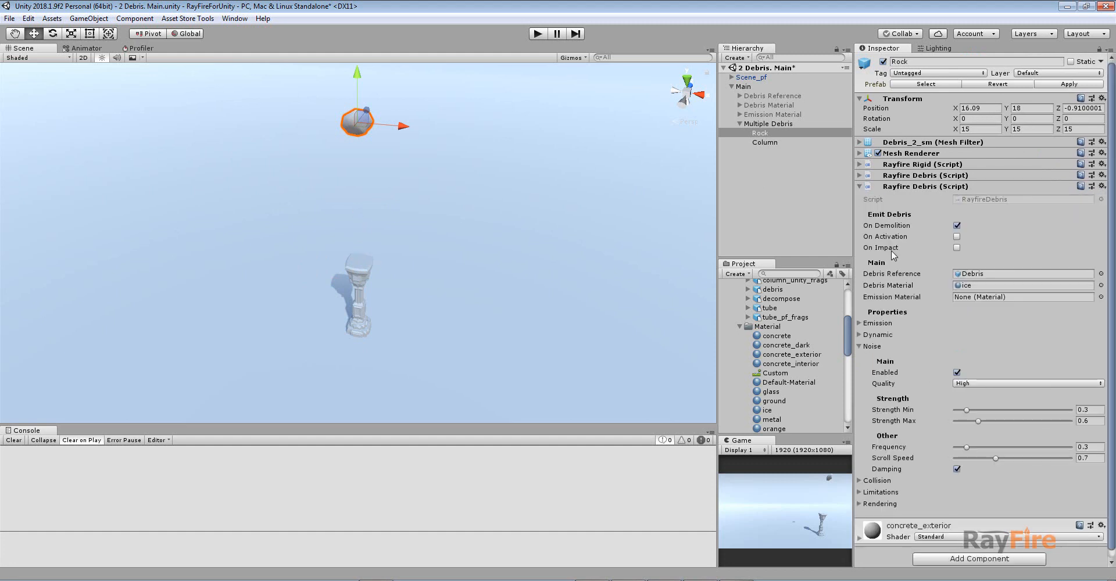
click(974, 287)
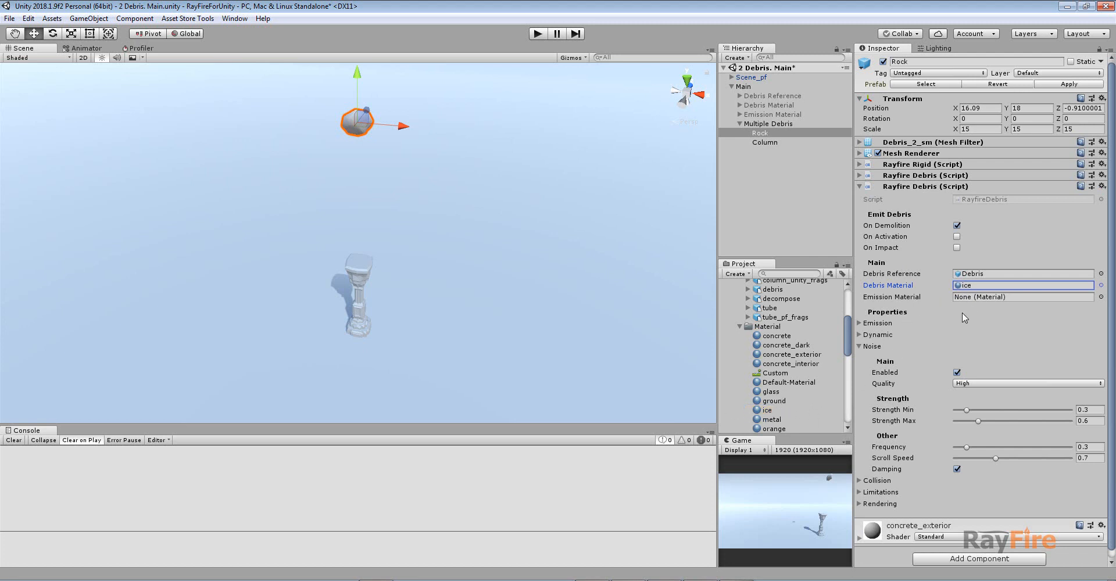
Collapse the second Rayfire Debris component's Noise settings and check Gravity Min and Gravity Max in its Dynamic settings
click(872, 346)
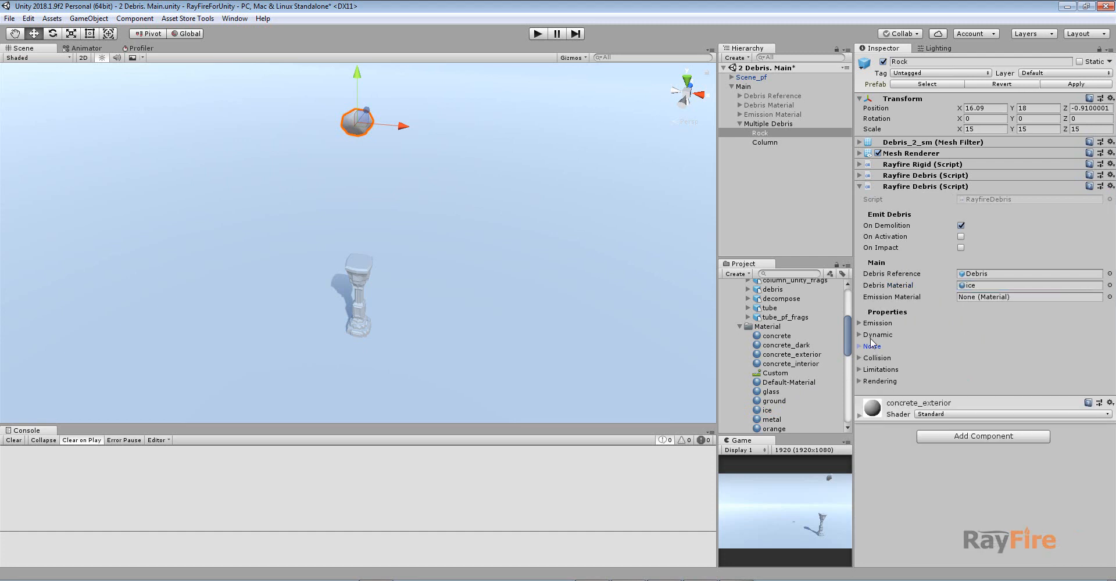
click(876, 335)
click(1087, 438)
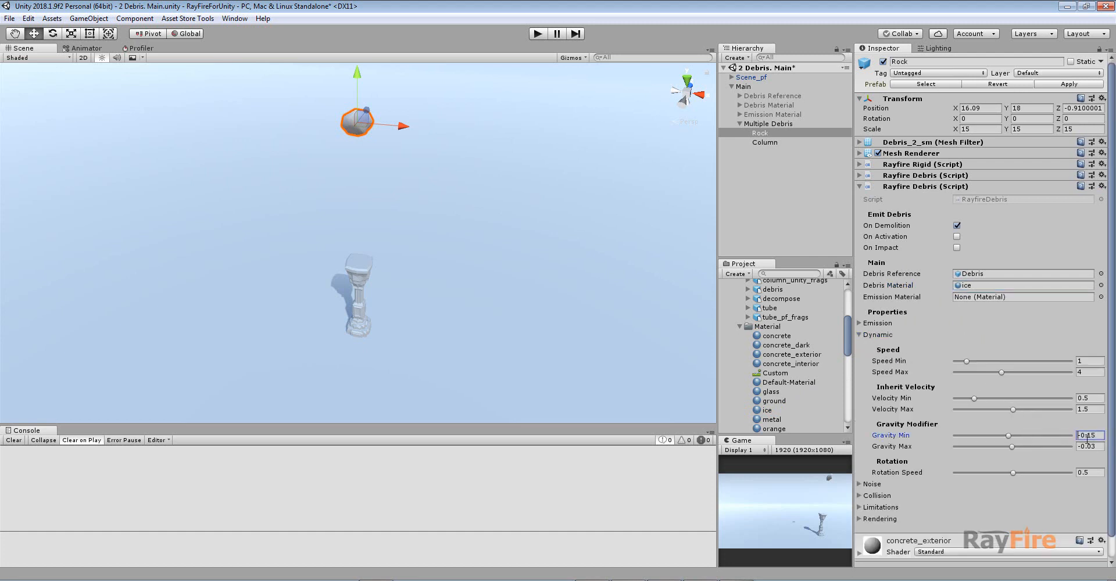
click(1099, 447)
View the Multiple Debris rock and column from the front and run the simulation
alt+drag(379, 372, 339, 255)
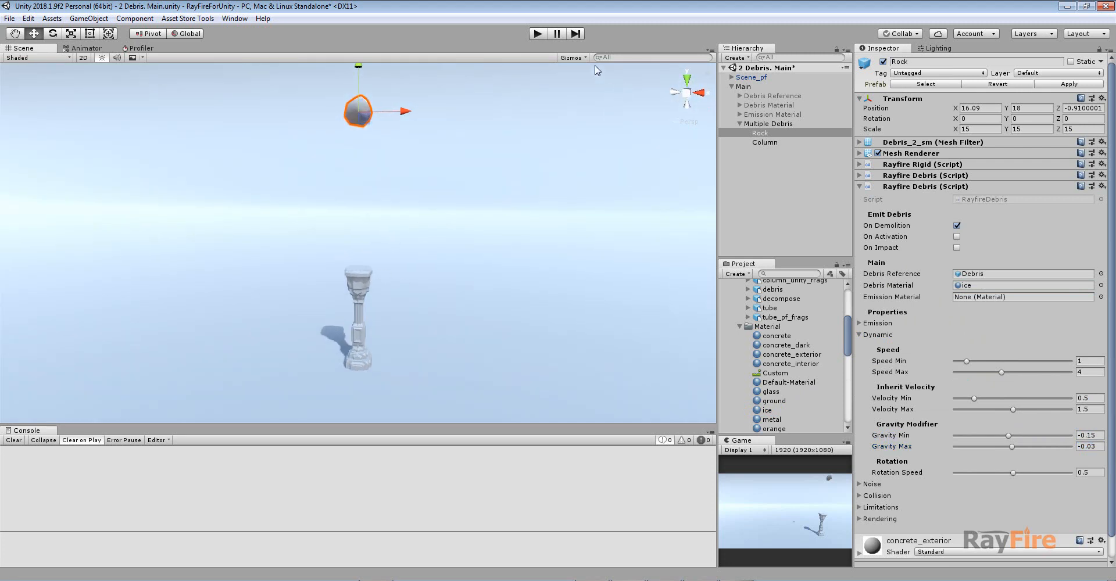
click(537, 34)
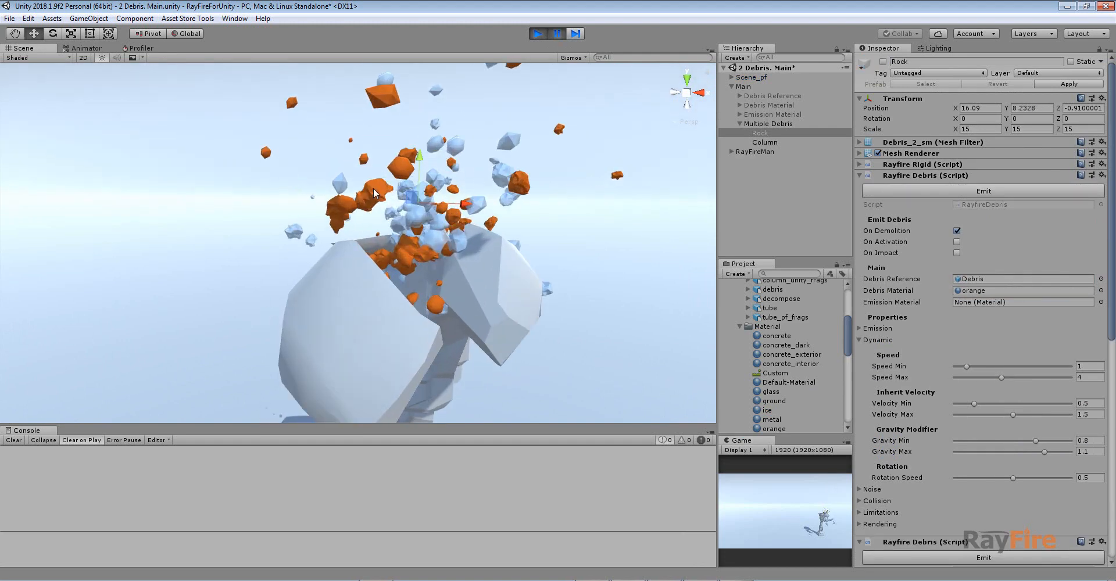
Select Rock fragments in the paused simulation and inspect the grey and orange debris they emit from different angles
click(398, 264)
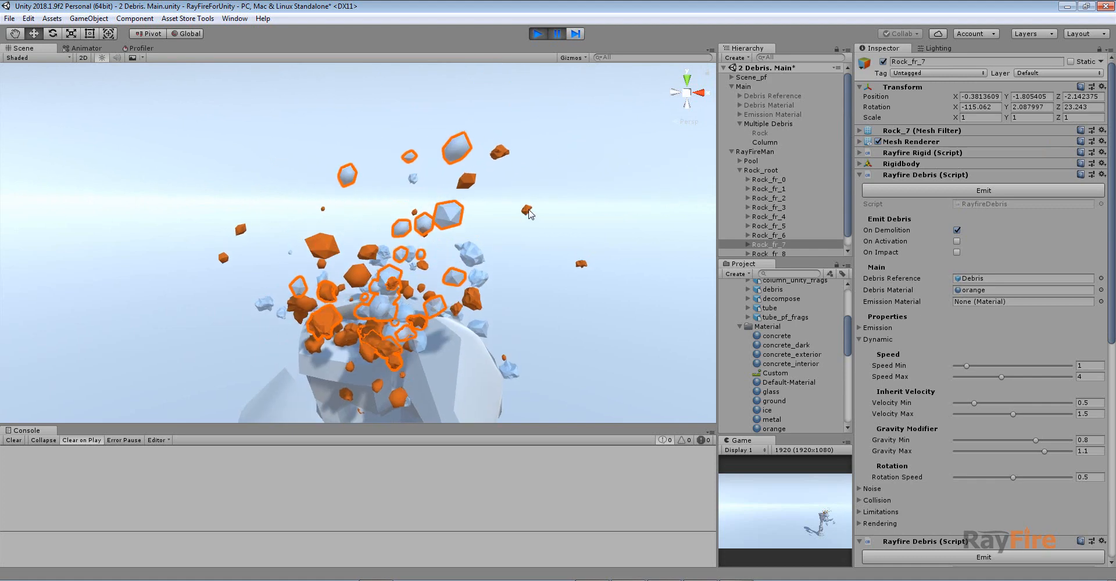
click(528, 211)
alt+drag(525, 237, 496, 393)
scroll(467, 275, down, 3)
middle_drag(467, 275, 472, 251)
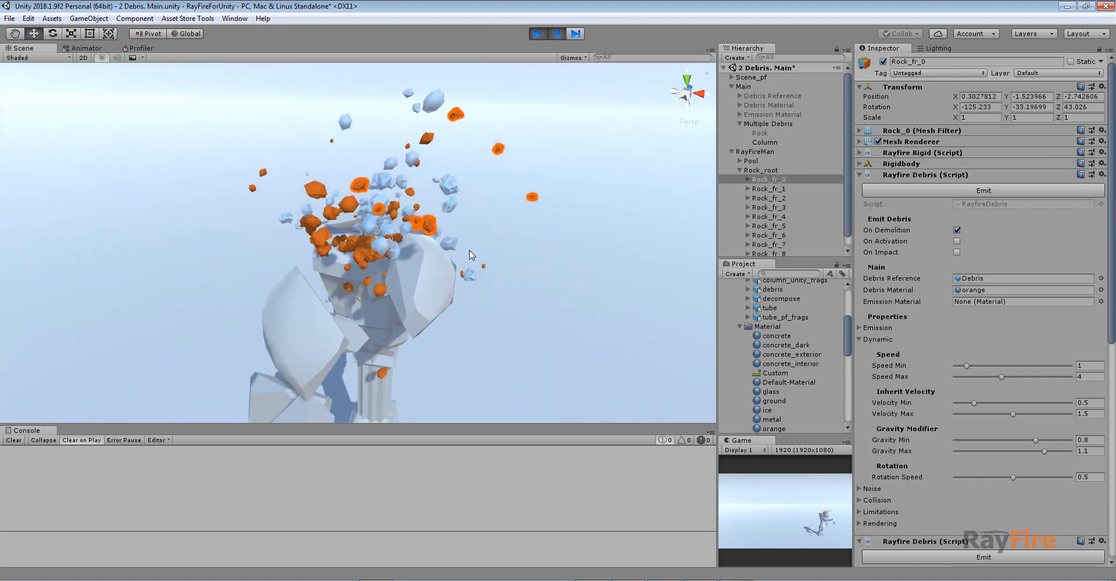
alt+drag(507, 254, 407, 236)
click(407, 236)
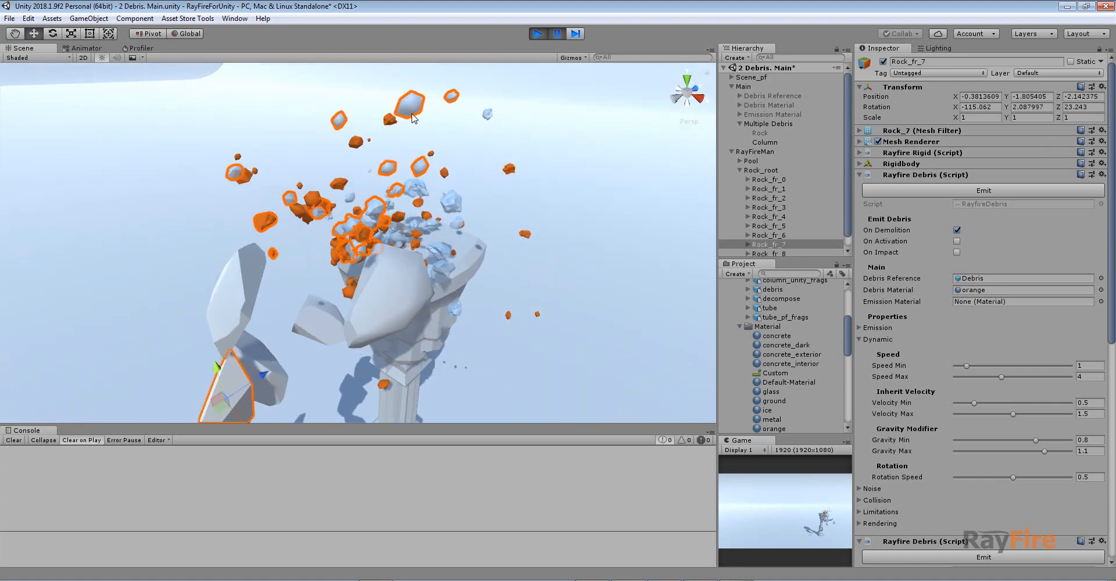
alt+drag(499, 292, 414, 239)
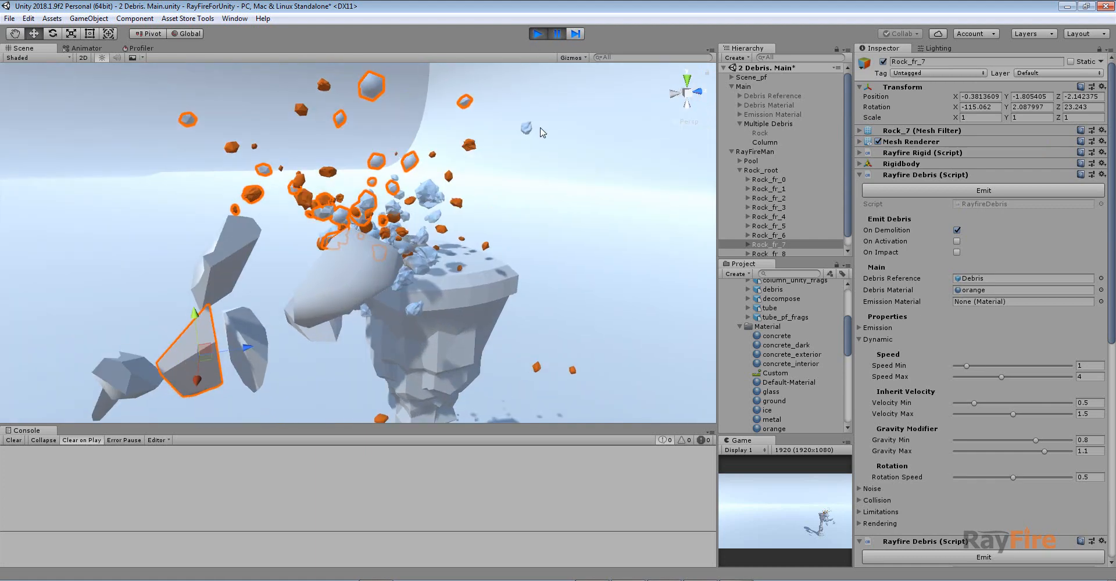
scroll(536, 139, down, 3)
Resume the simulation, clear the selection, watch the debris fall around the column, and stop play mode
click(559, 34)
scroll(450, 227, down, 7)
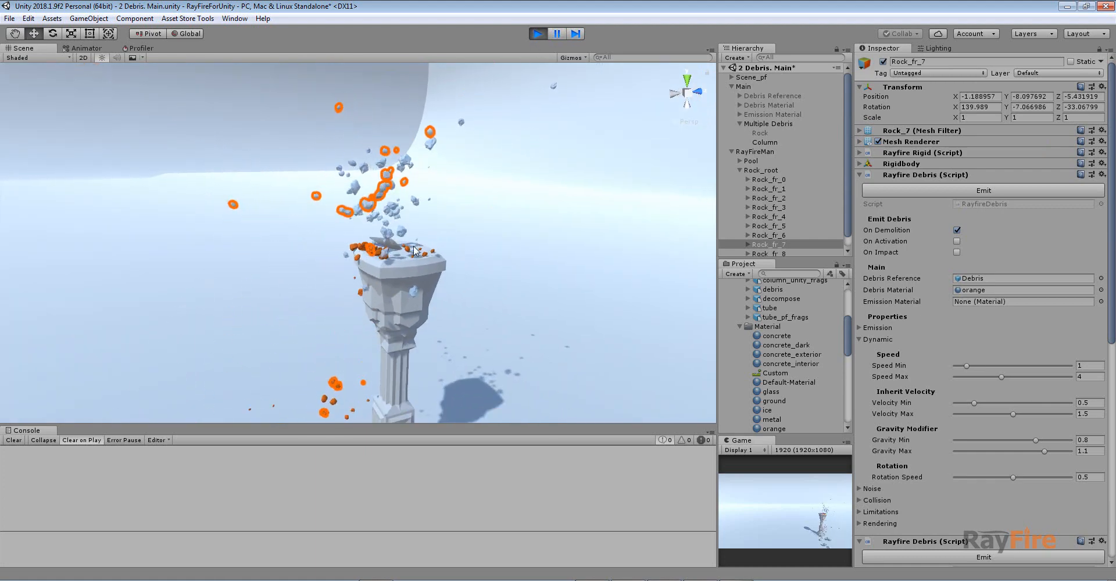
click(491, 274)
scroll(439, 306, down, 2)
alt+drag(438, 310, 514, 242)
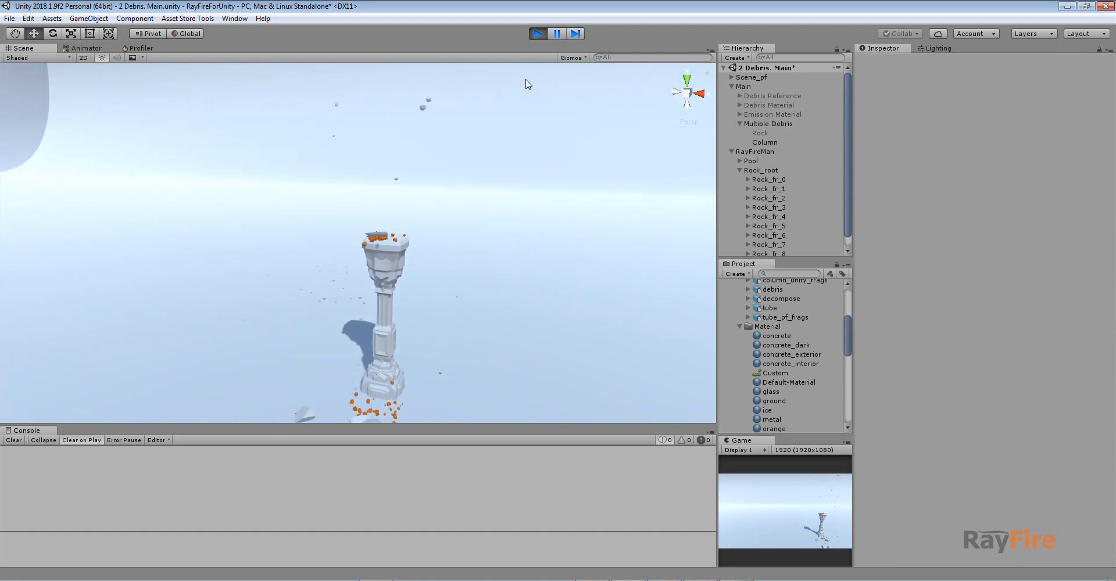
click(537, 34)
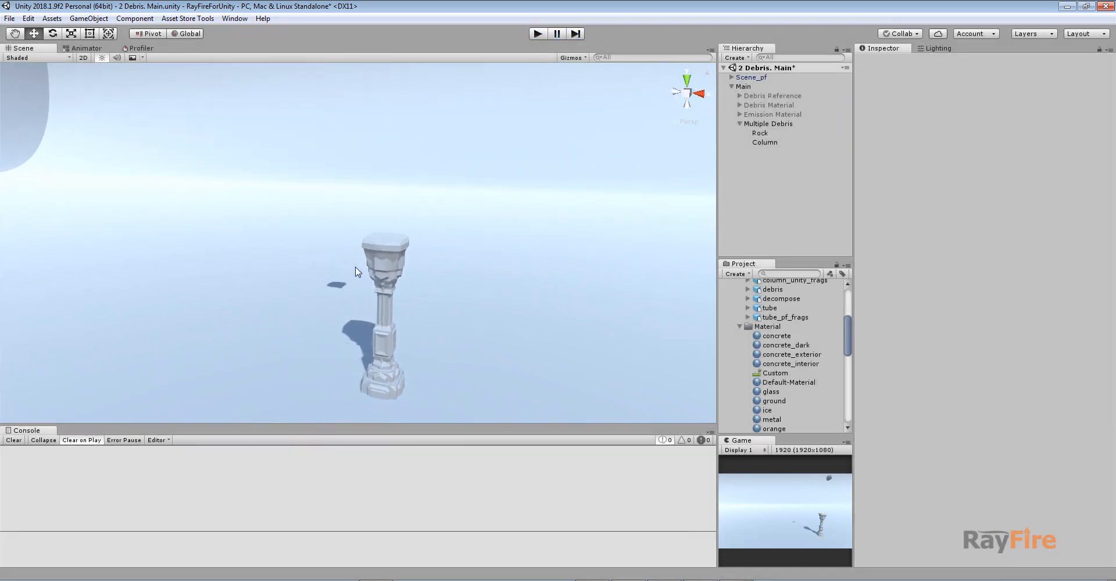
Examine the column's top and the position of the rock above it in the Multiple Debris setup
middle_drag(384, 198, 383, 267)
scroll(383, 267, down, 5)
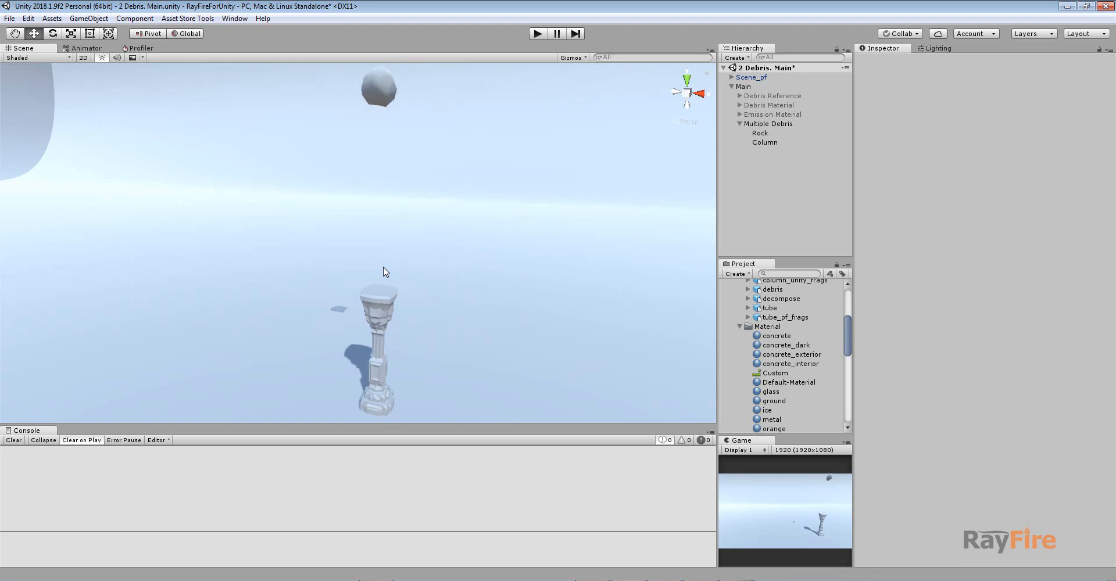
scroll(369, 299, up, 2)
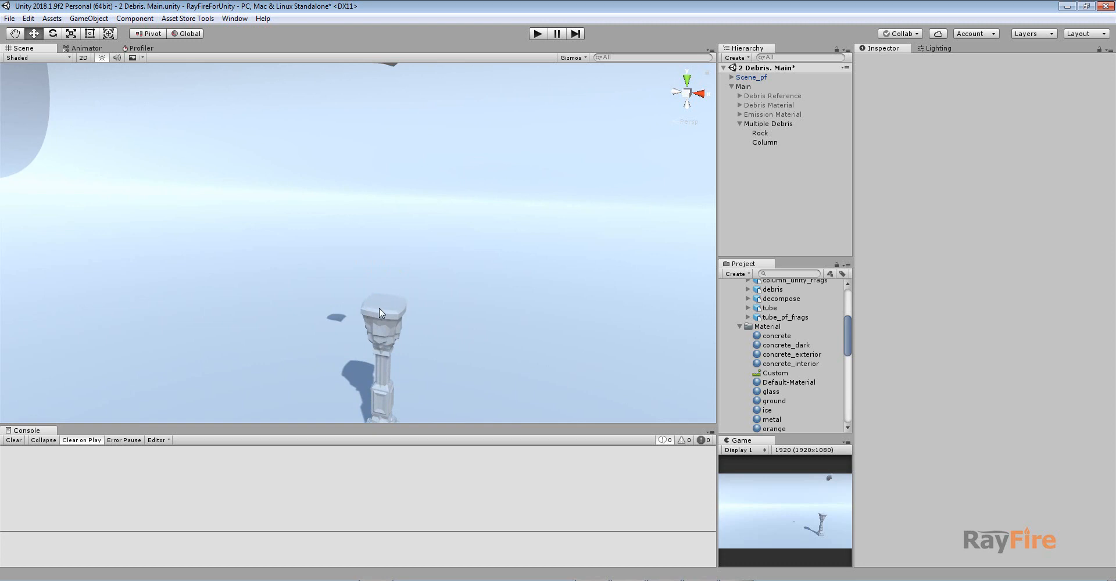
scroll(395, 308, up, 2)
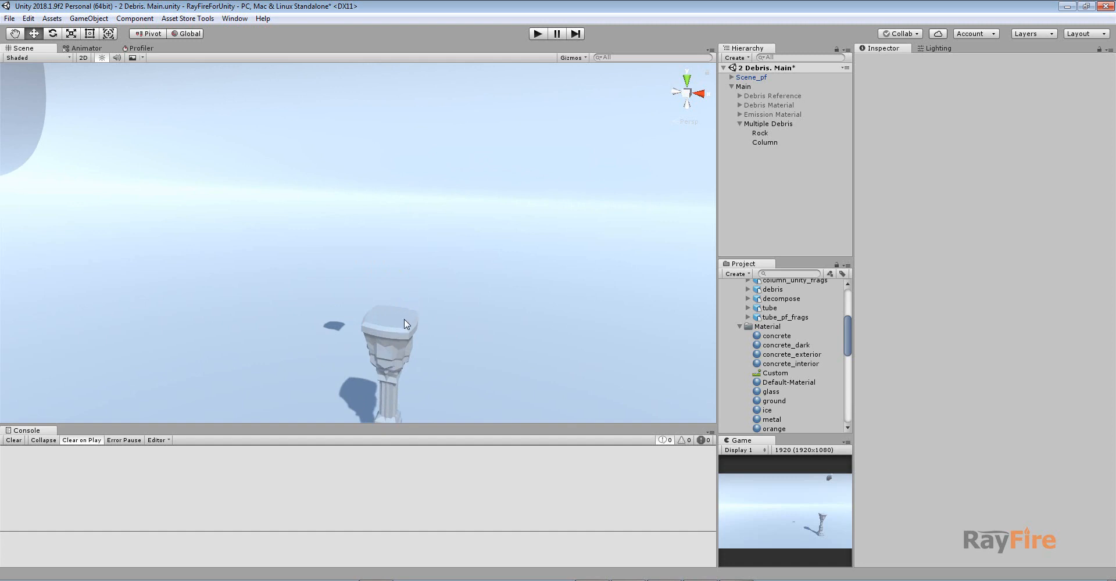
middle_drag(401, 319, 401, 254)
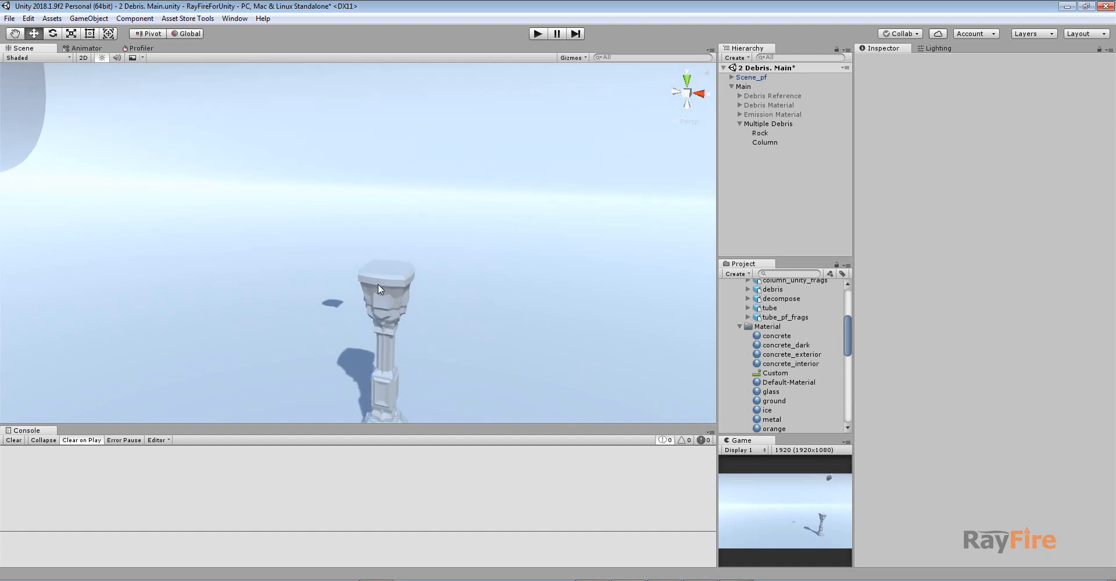
scroll(411, 292, down, 6)
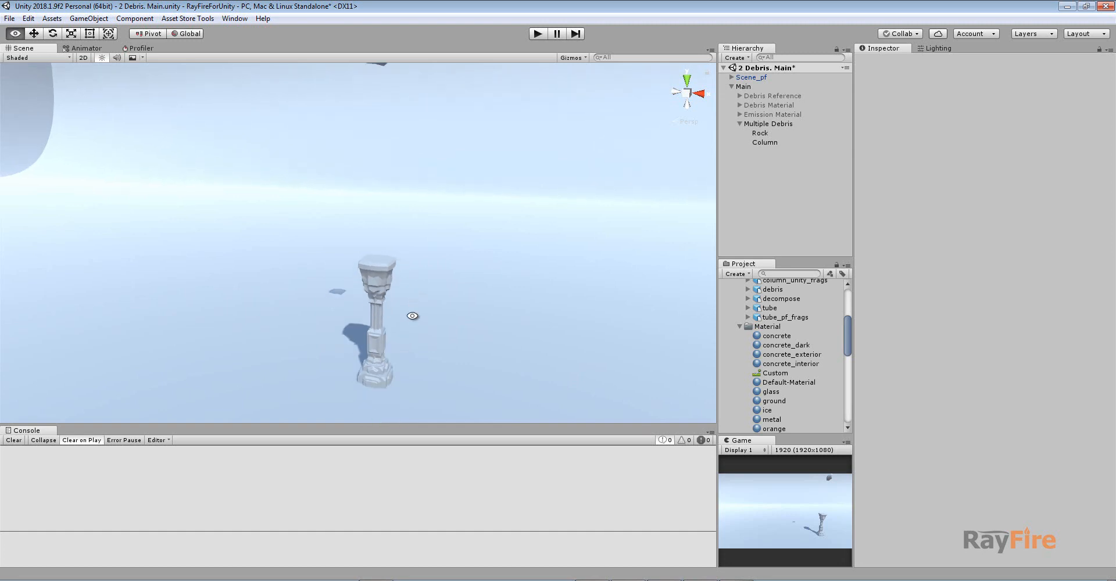
alt+drag(414, 316, 473, 275)
scroll(453, 292, down, 4)
scroll(455, 297, down, 2)
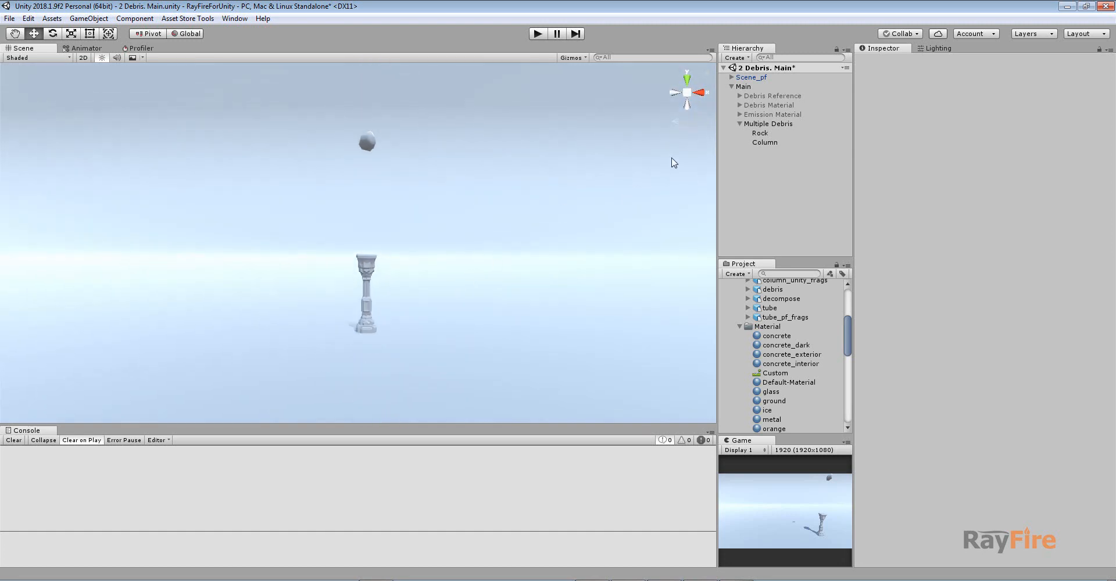
Select the Rock in Multiple Debris and frame it together with the column from slightly above
click(740, 123)
click(367, 143)
middle_drag(489, 239, 495, 260)
scroll(488, 353, up, 1)
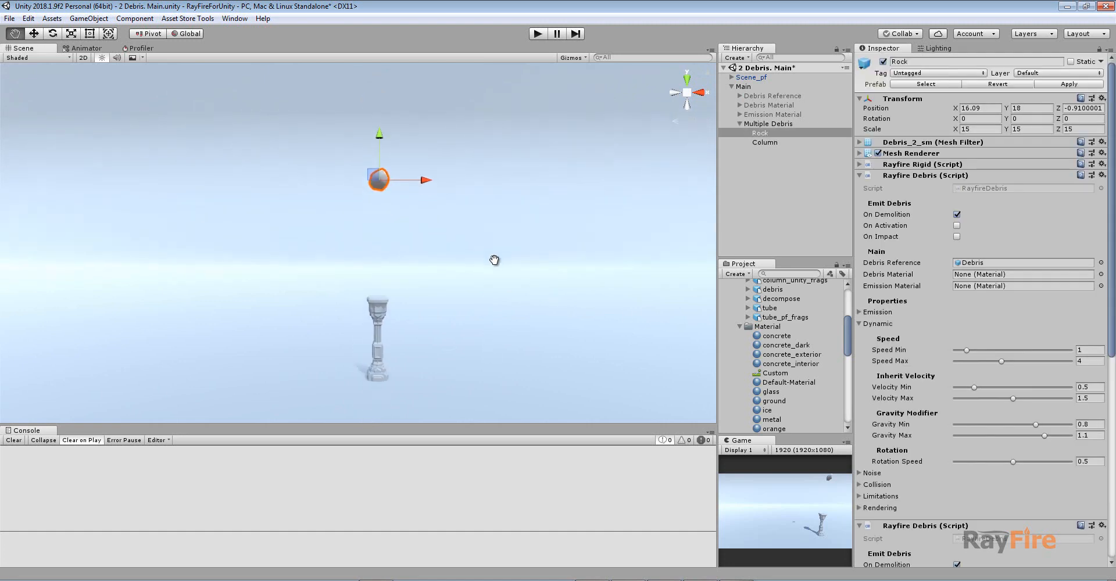
alt+drag(494, 260, 494, 313)
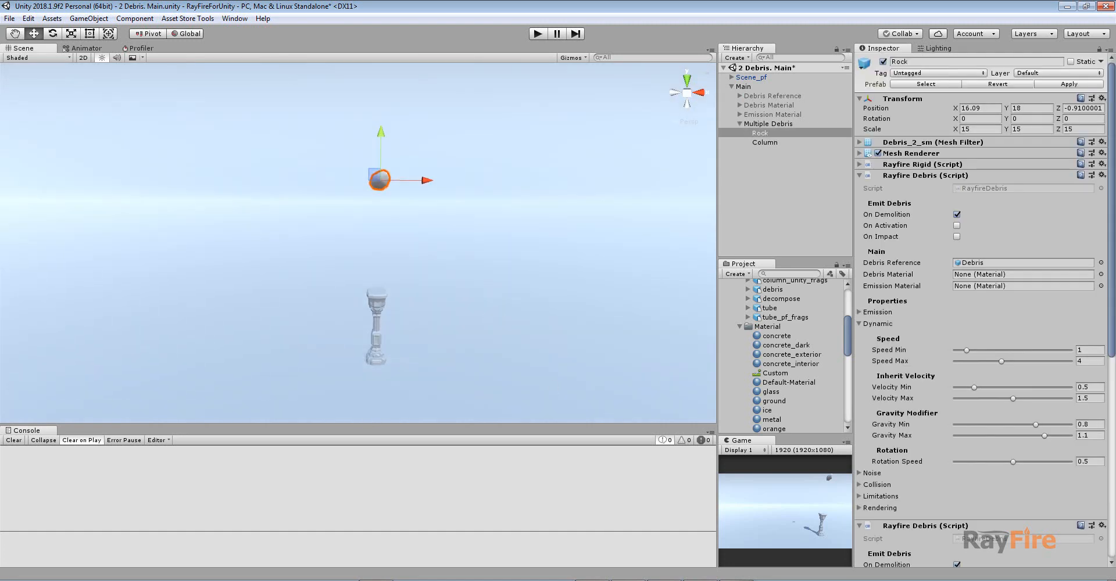